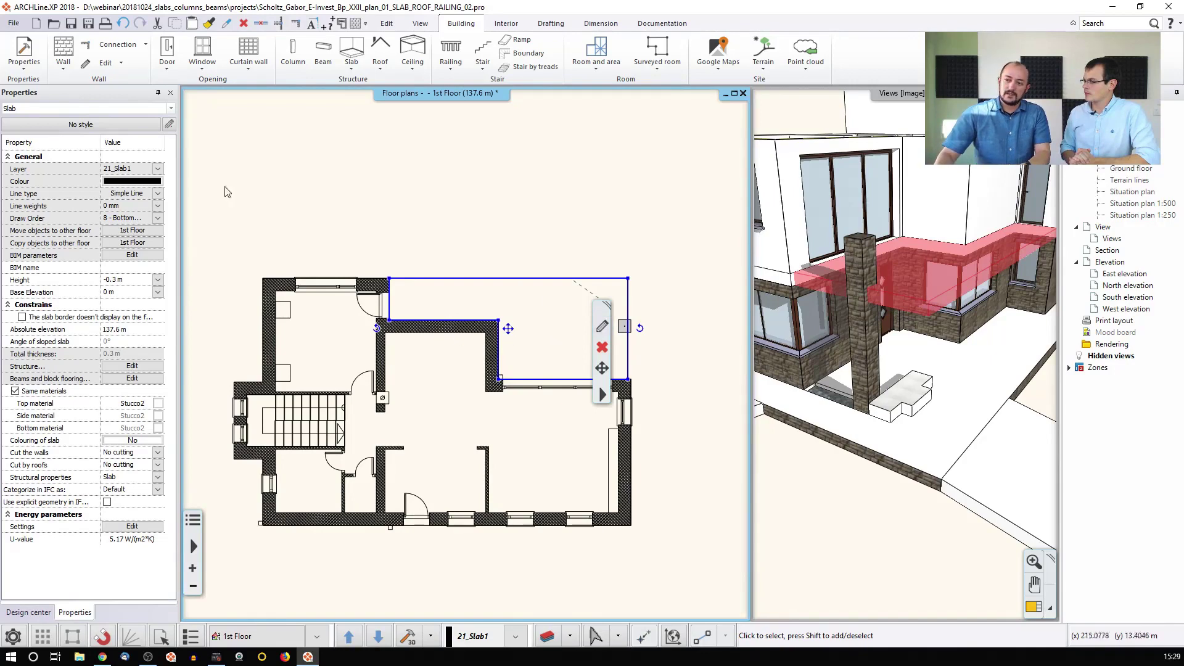
Try the predefined Floor on the ground1 style on the selected terrace slab and undo it.
left_click(111, 130)
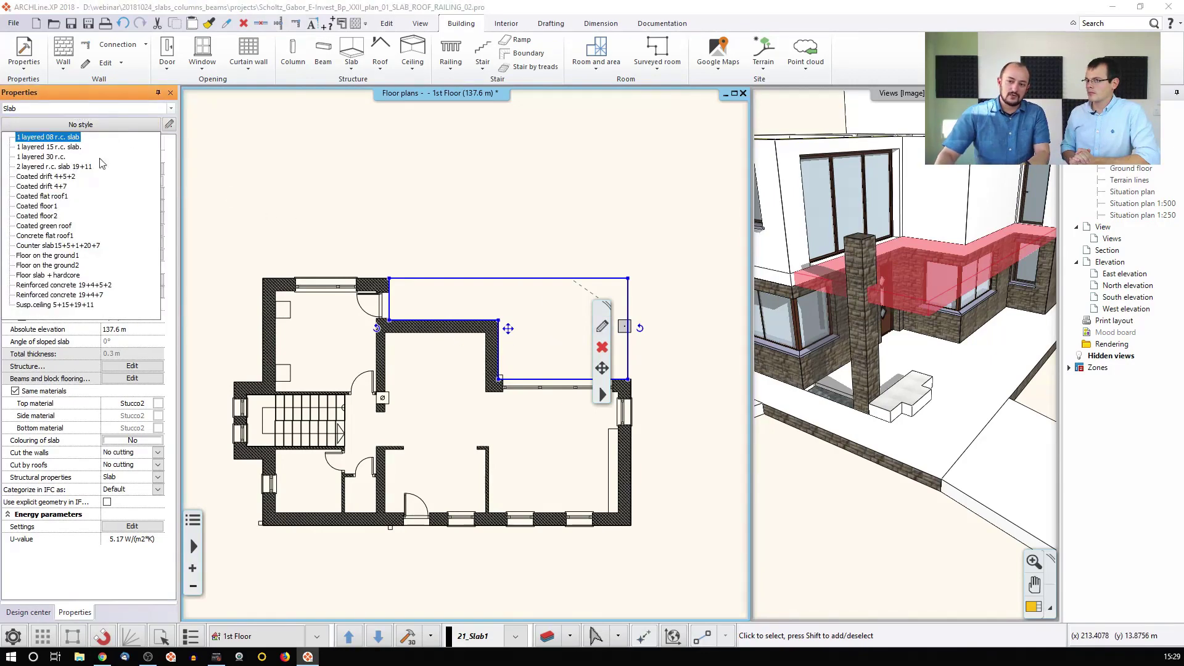
left_click(70, 253)
left_click(528, 259)
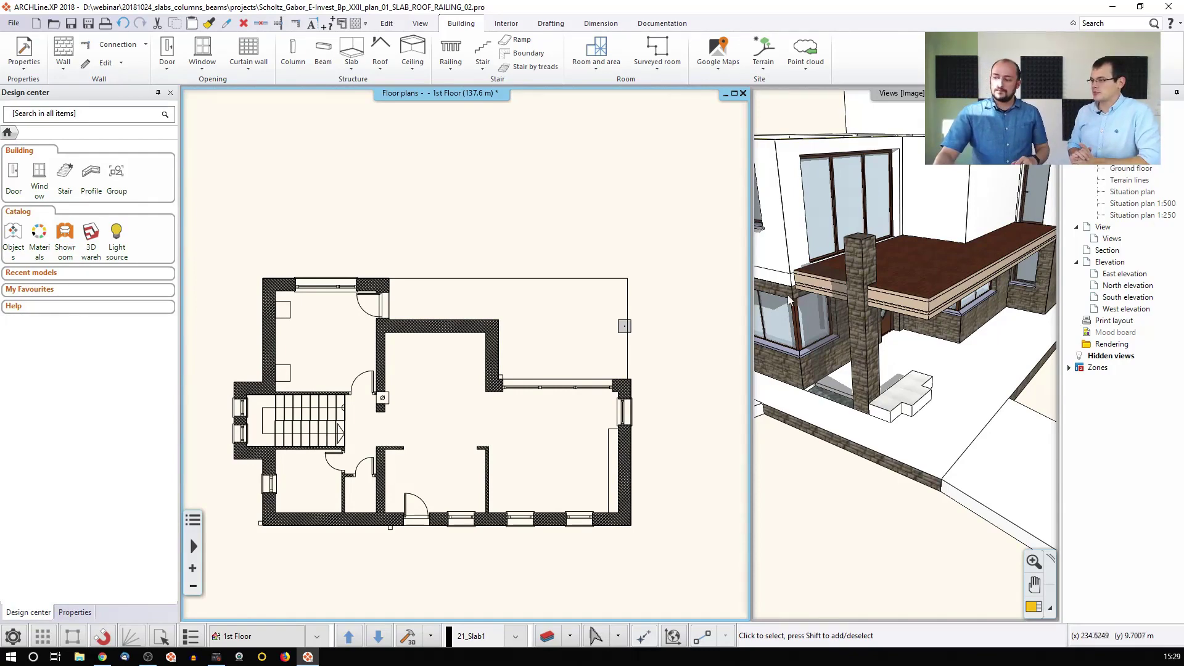
left_click(124, 25)
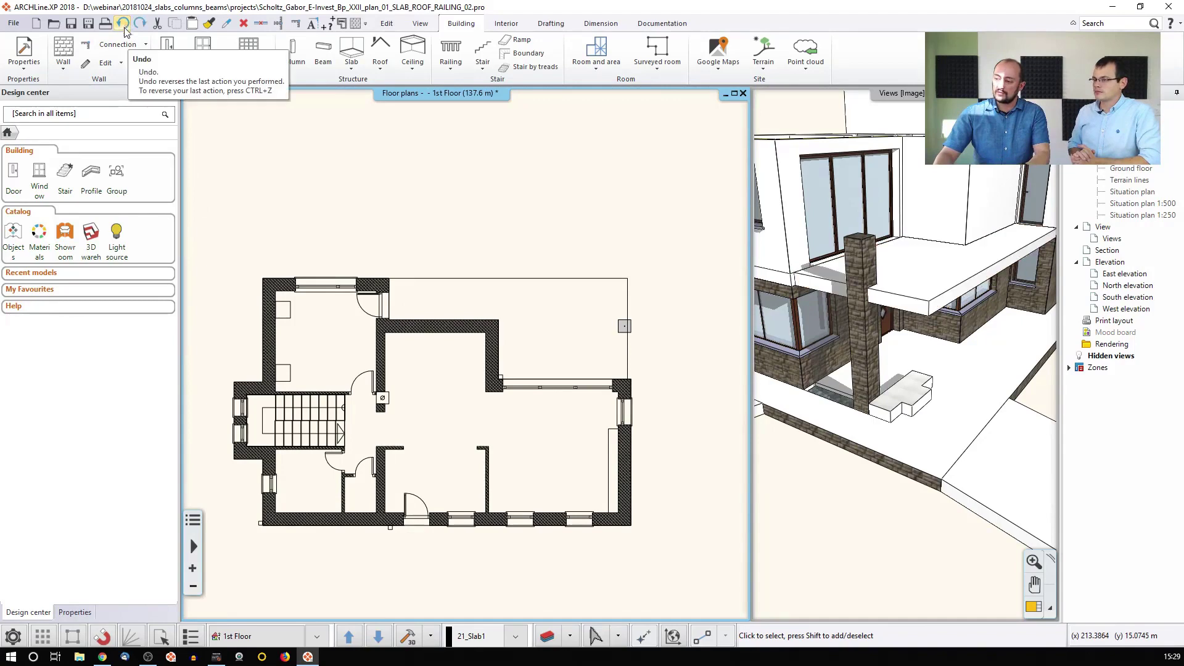
Add a second layer to the terrace slab's layer structure and set the bottom layer's thickness to 0.2 m.
left_click(434, 280)
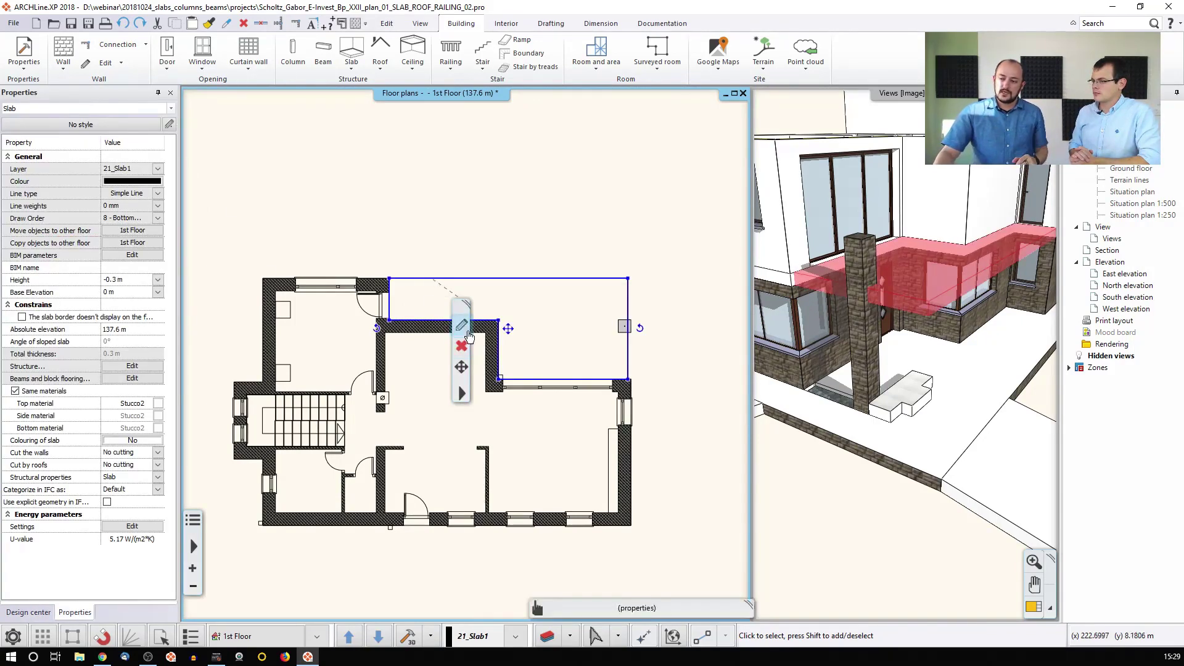
left_click(461, 325)
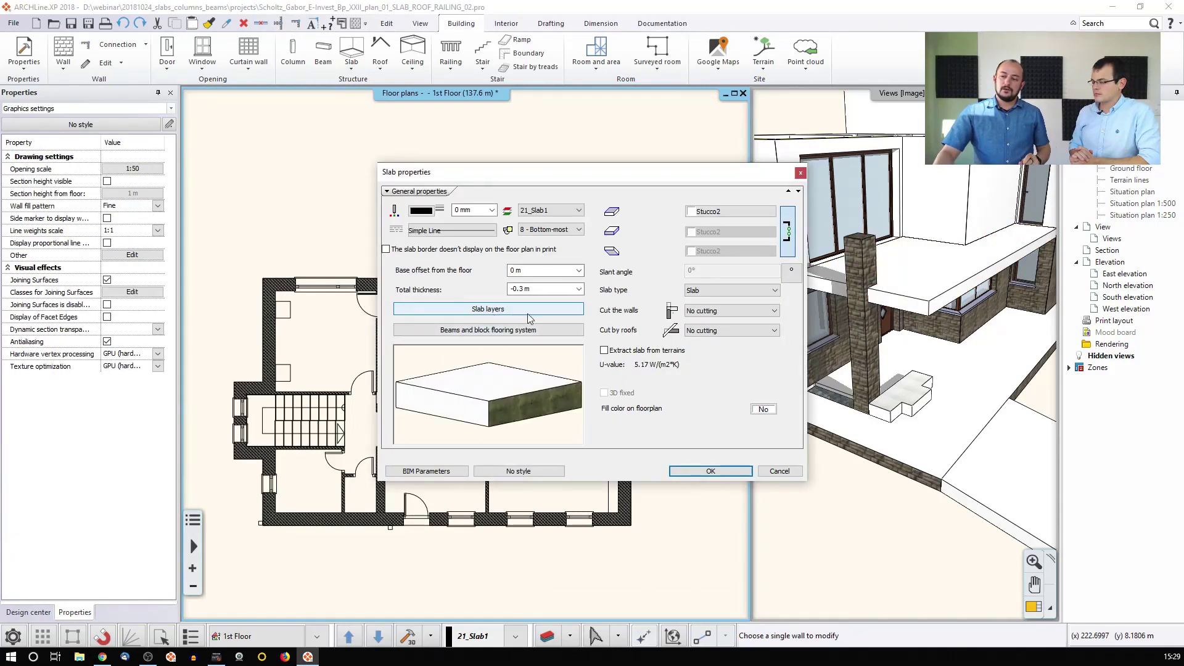
left_click(512, 311)
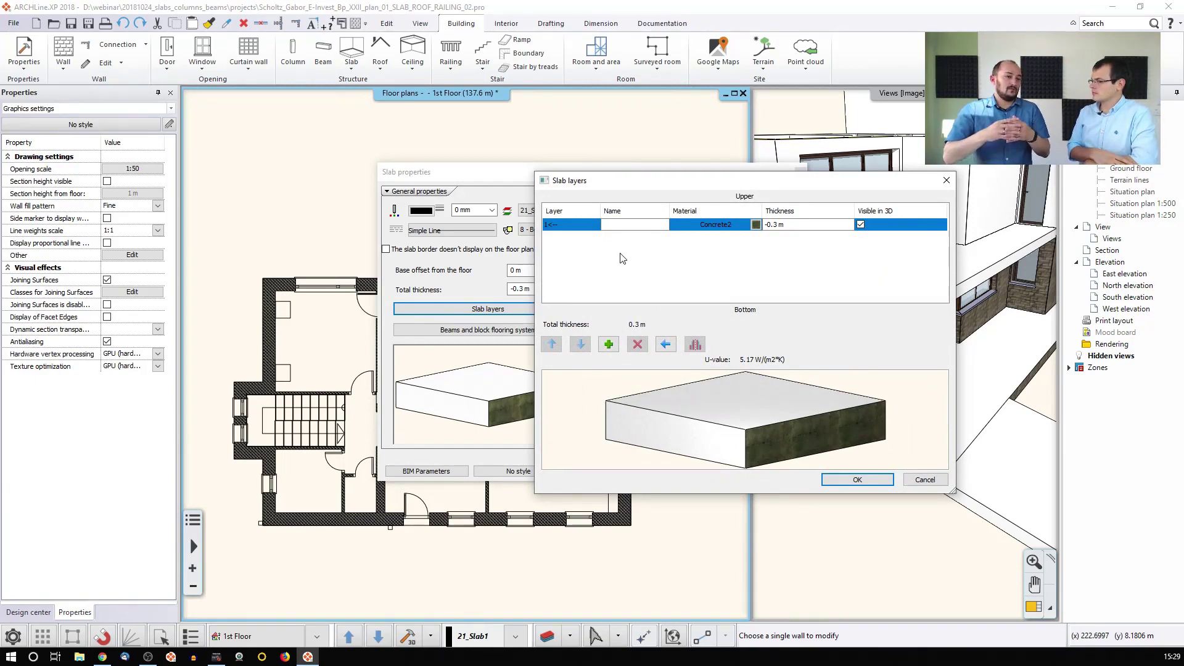
left_click(609, 345)
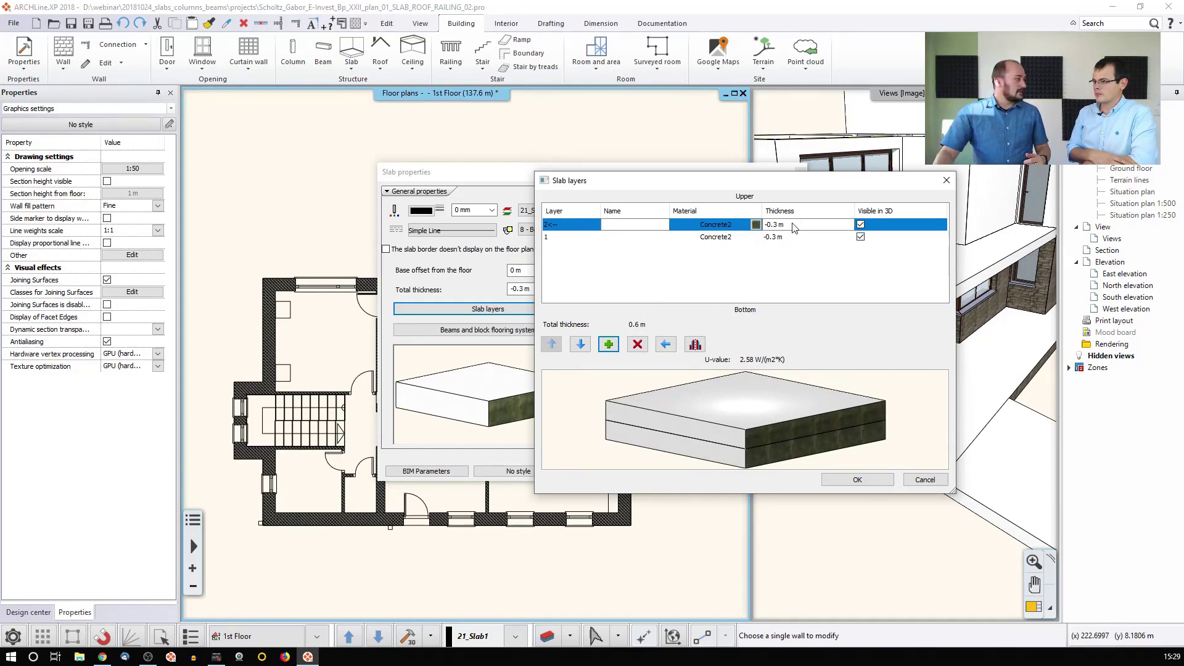
left_click(791, 238)
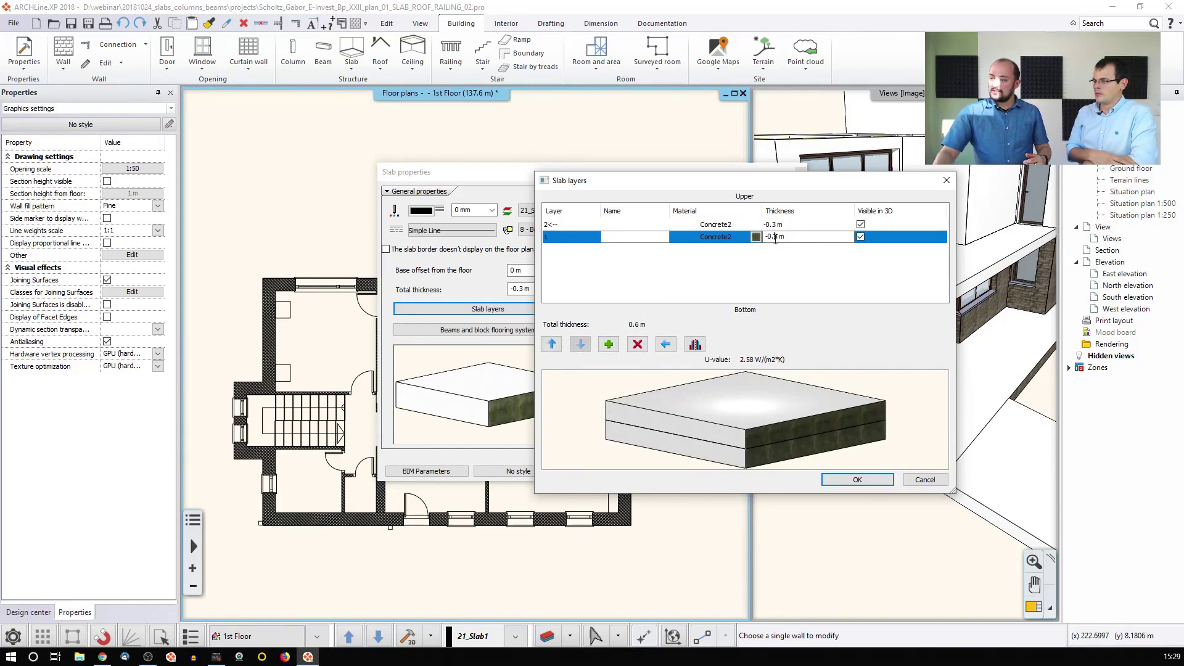
double_click(796, 236)
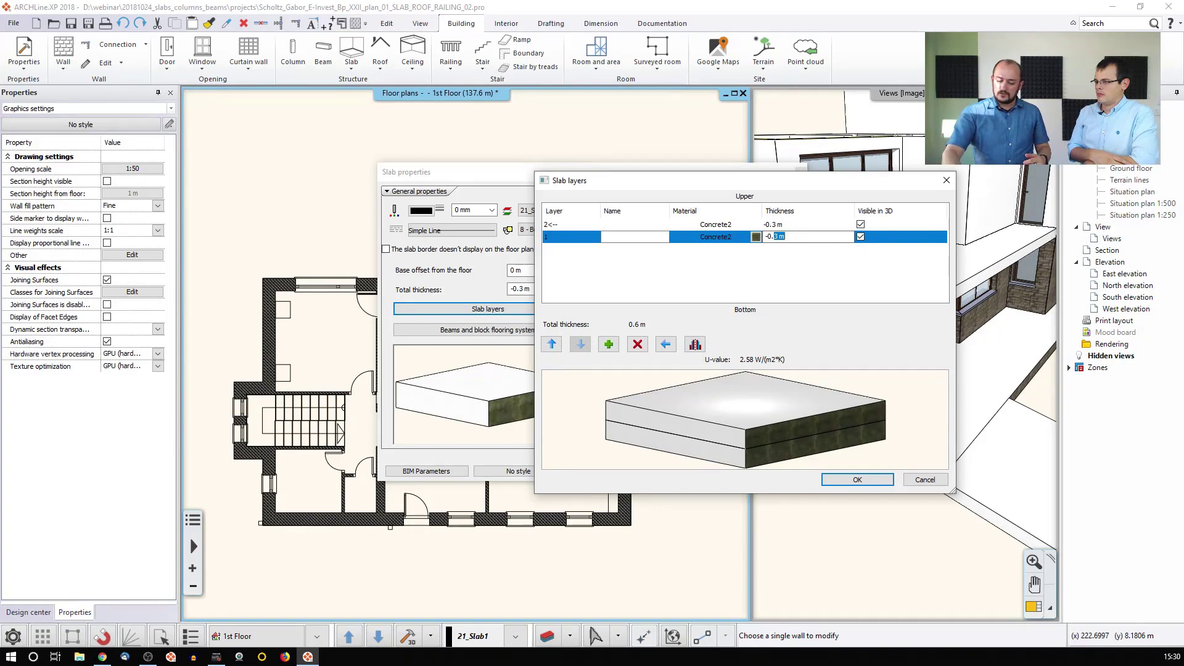
type("2")
Set the thickness of the slab's upper layer to 0.08 m.
double_click(776, 225)
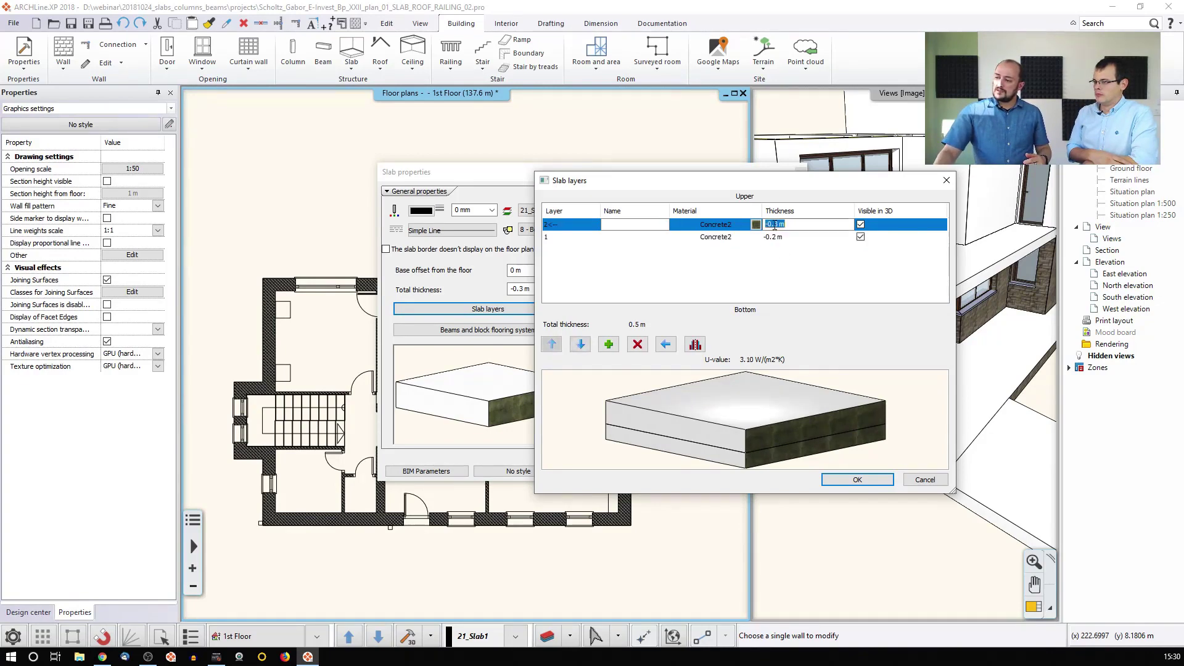
left_click_drag(774, 225, 826, 225)
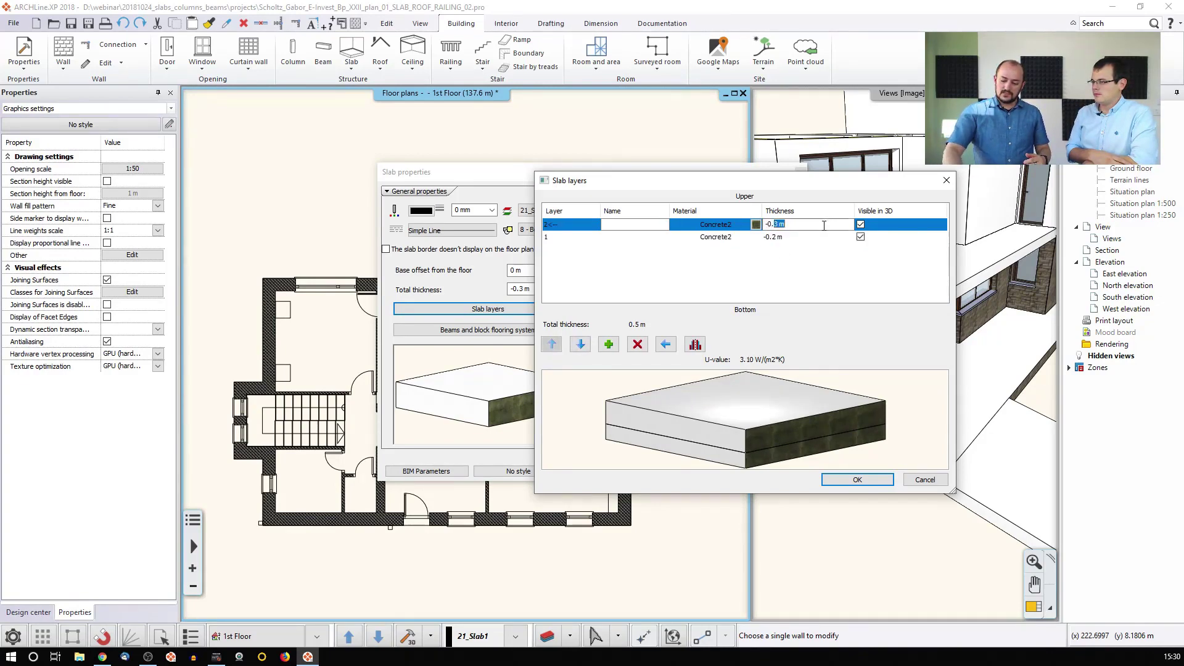
type("0,8")
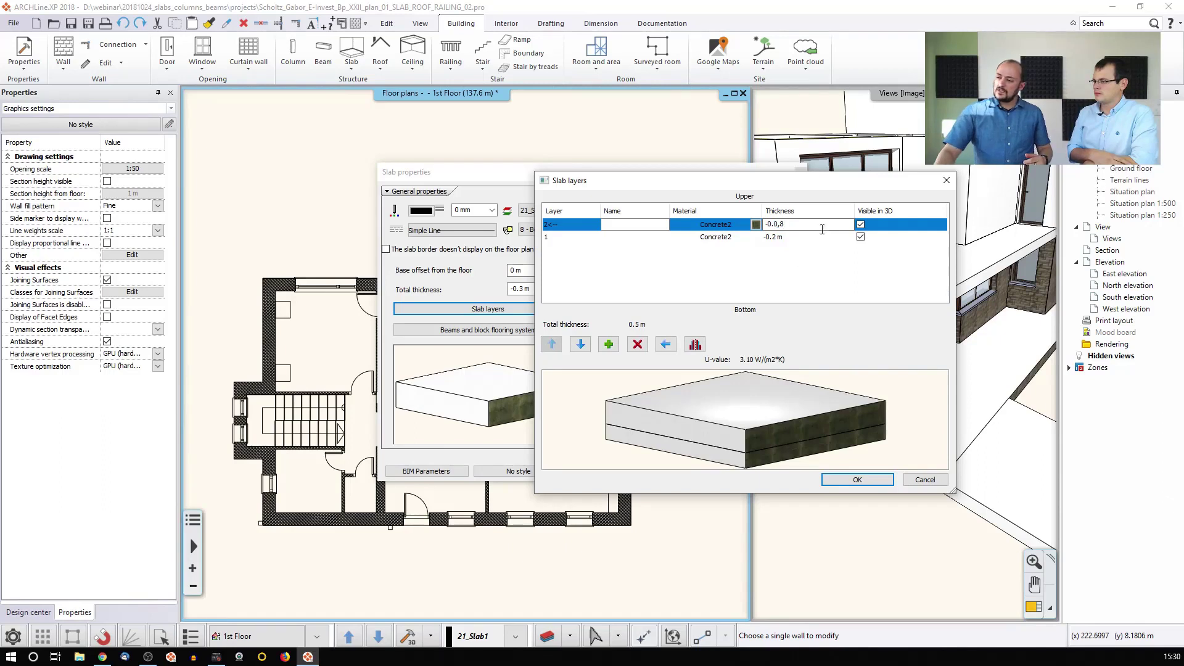
double_click(777, 226)
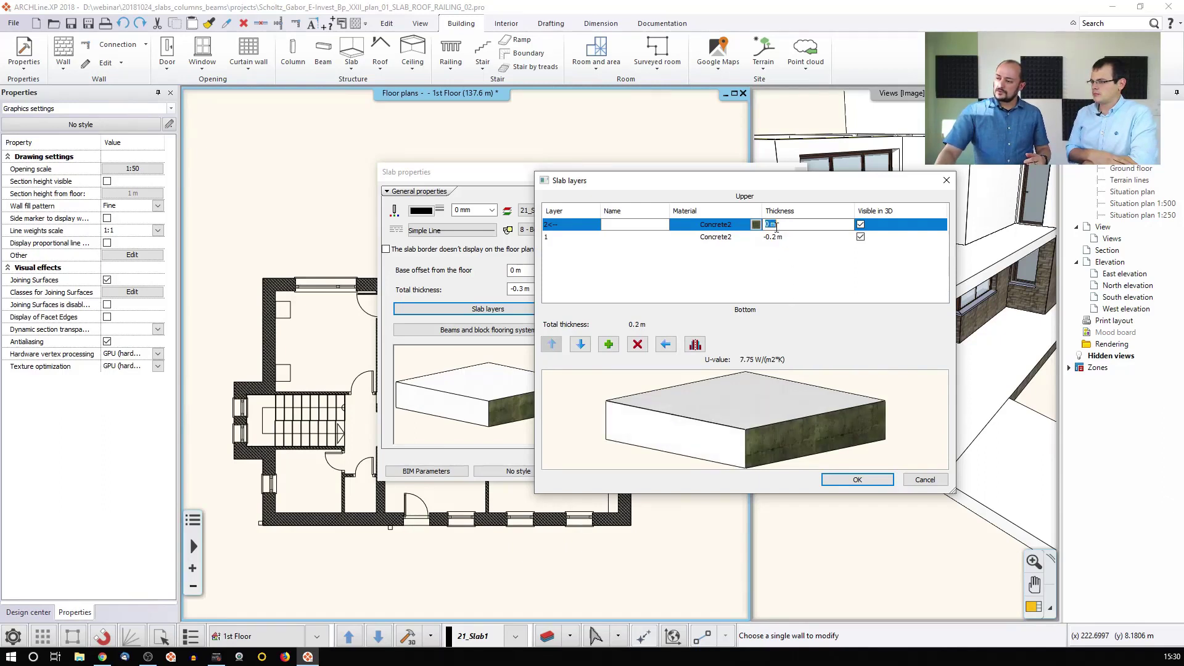
type("0.08")
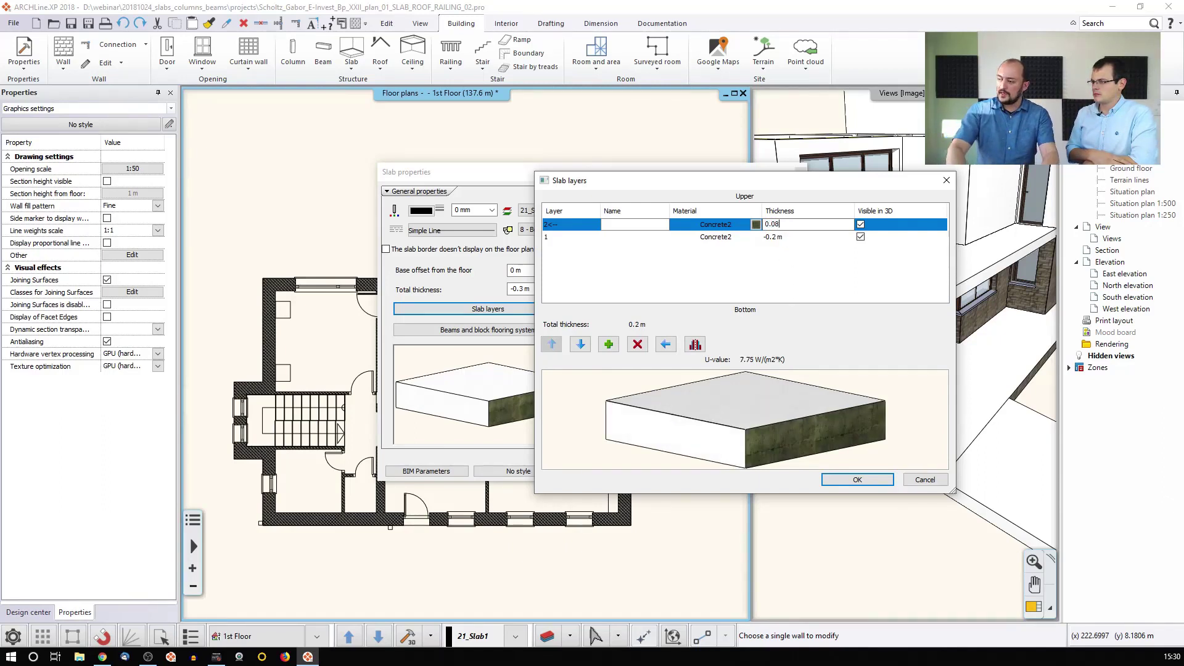
key("Return")
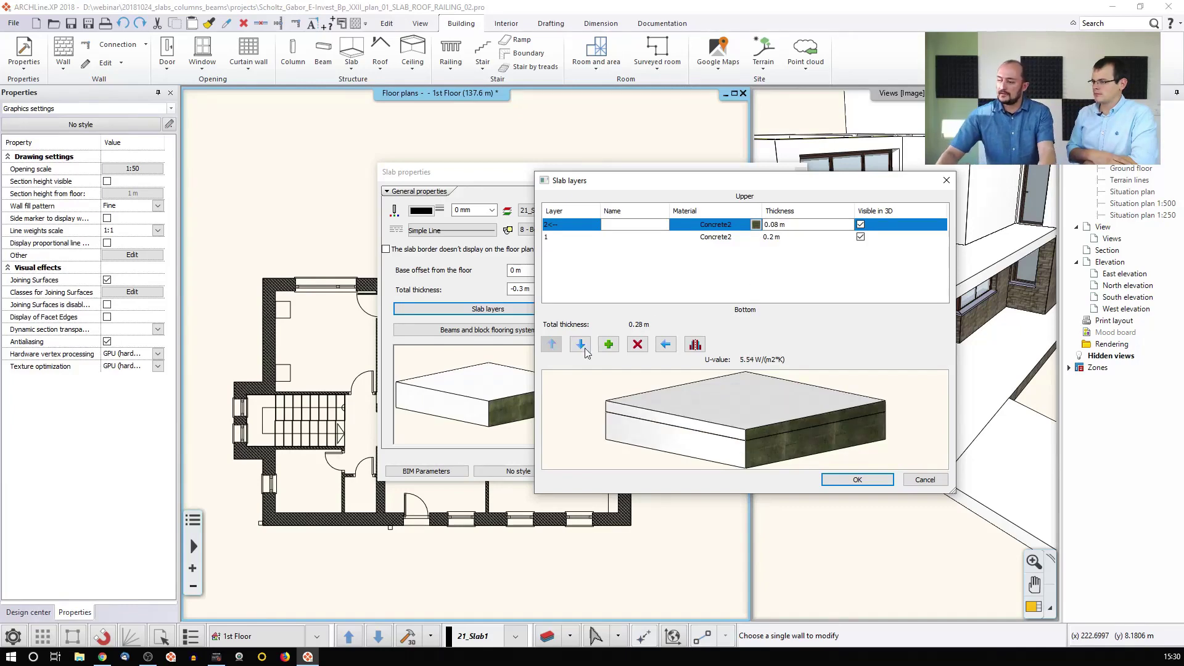
Add a third layer on top of the slab structure with a thickness of 0.02 m.
left_click(608, 344)
left_click(793, 225)
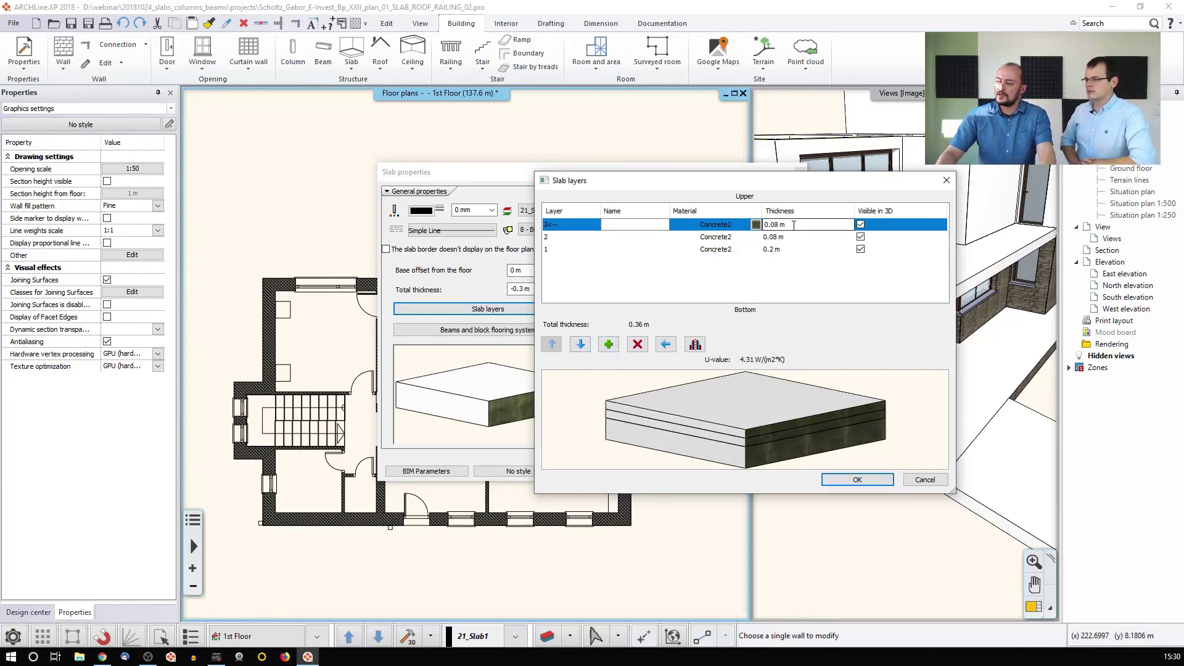
left_click_drag(775, 225, 828, 225)
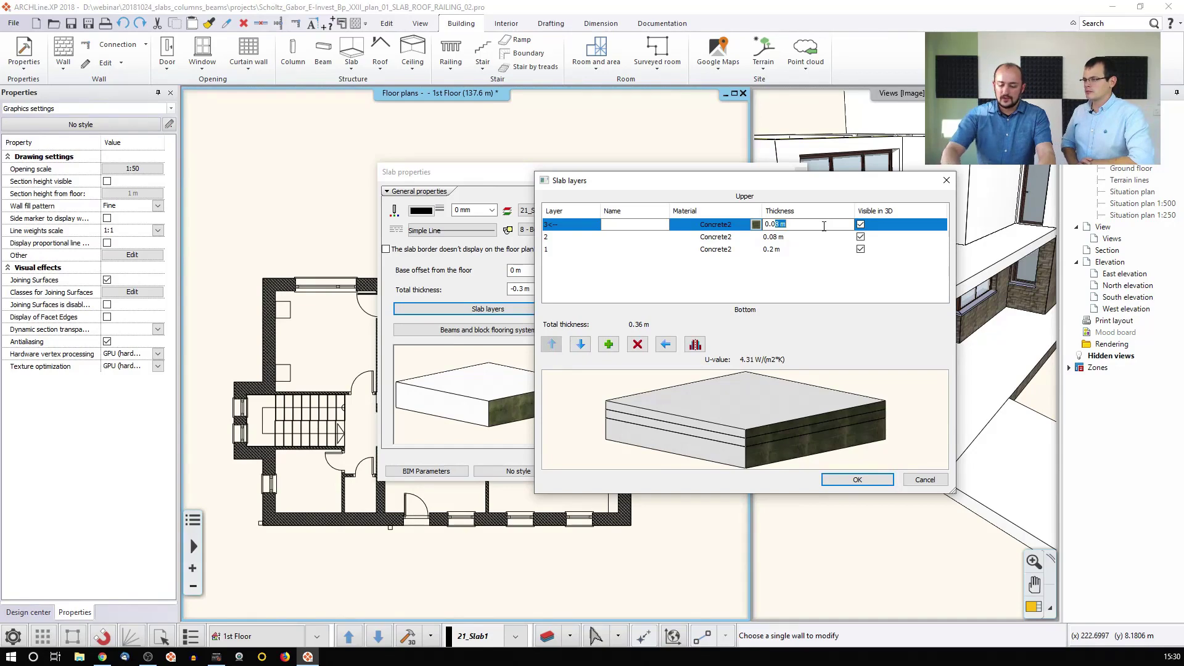
type("2")
key("Return")
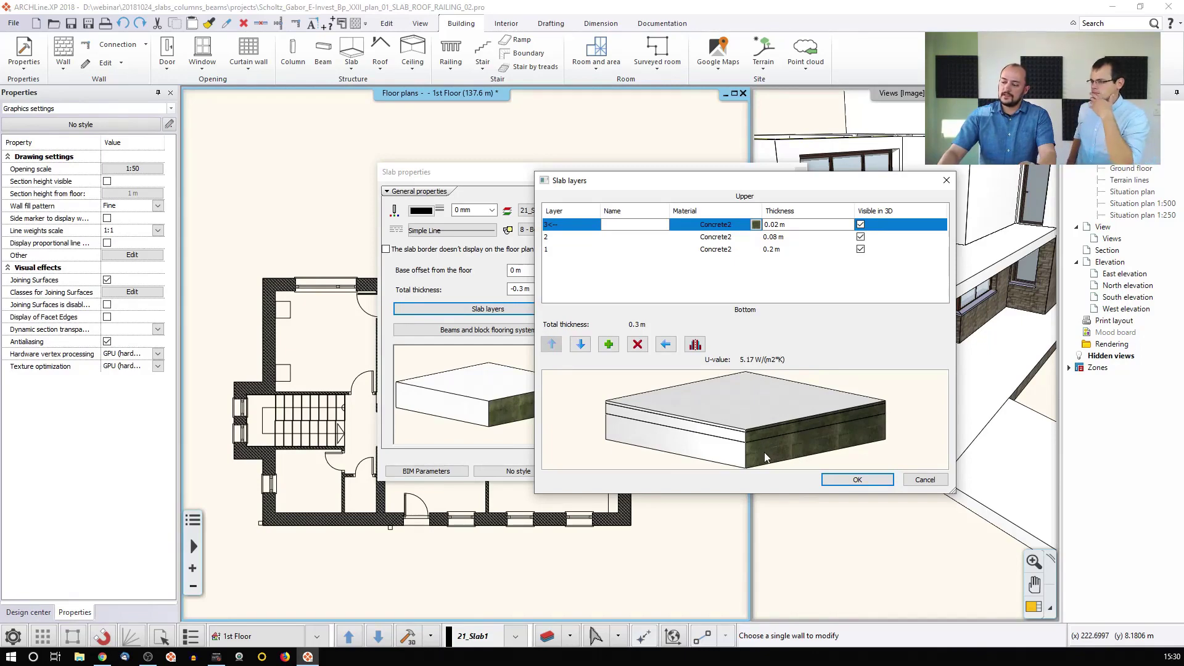
Assign the Prefab concrete material to the middle slab layer.
left_click(721, 239)
left_click(722, 250)
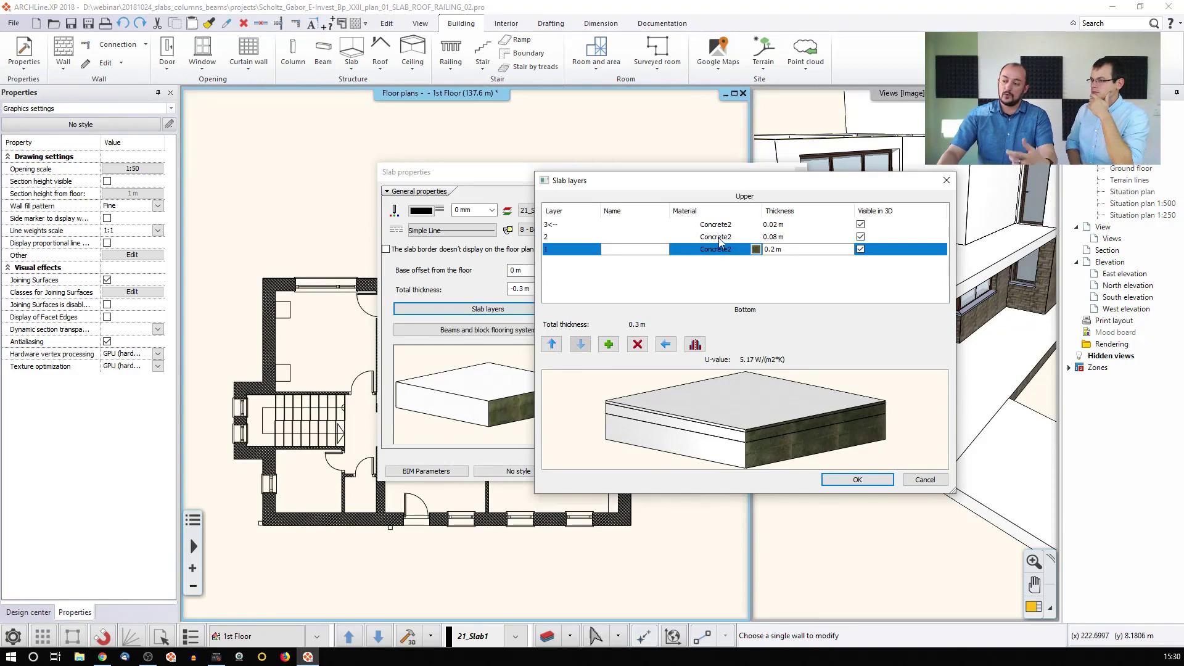
left_click(724, 236)
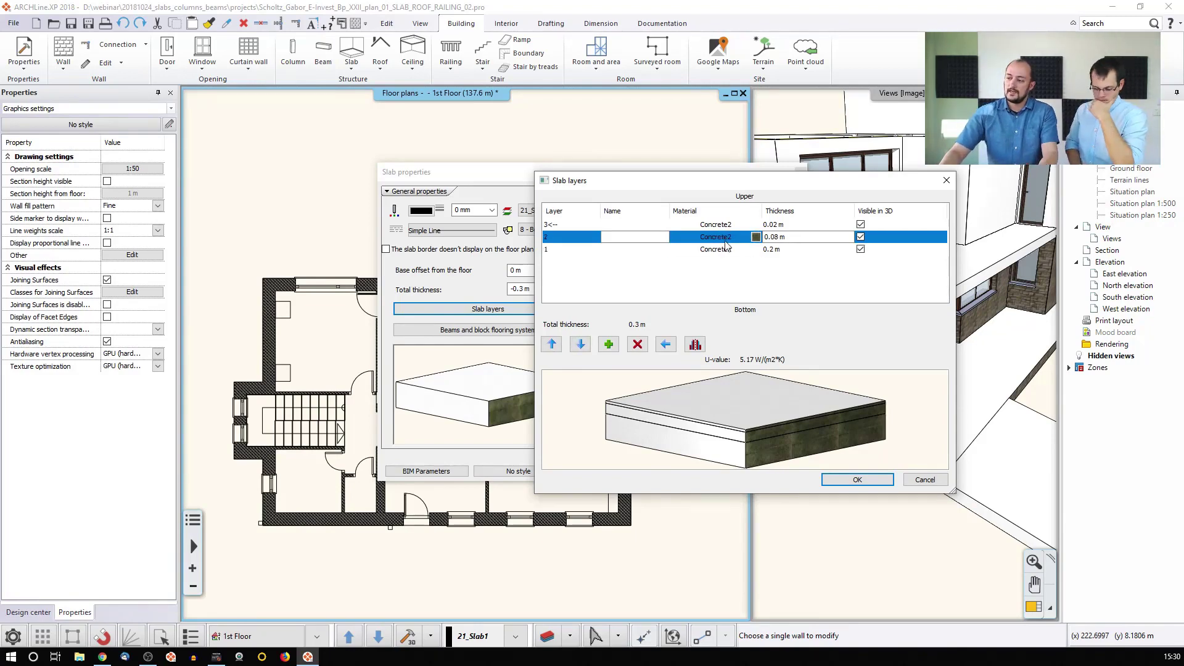
left_click(758, 240)
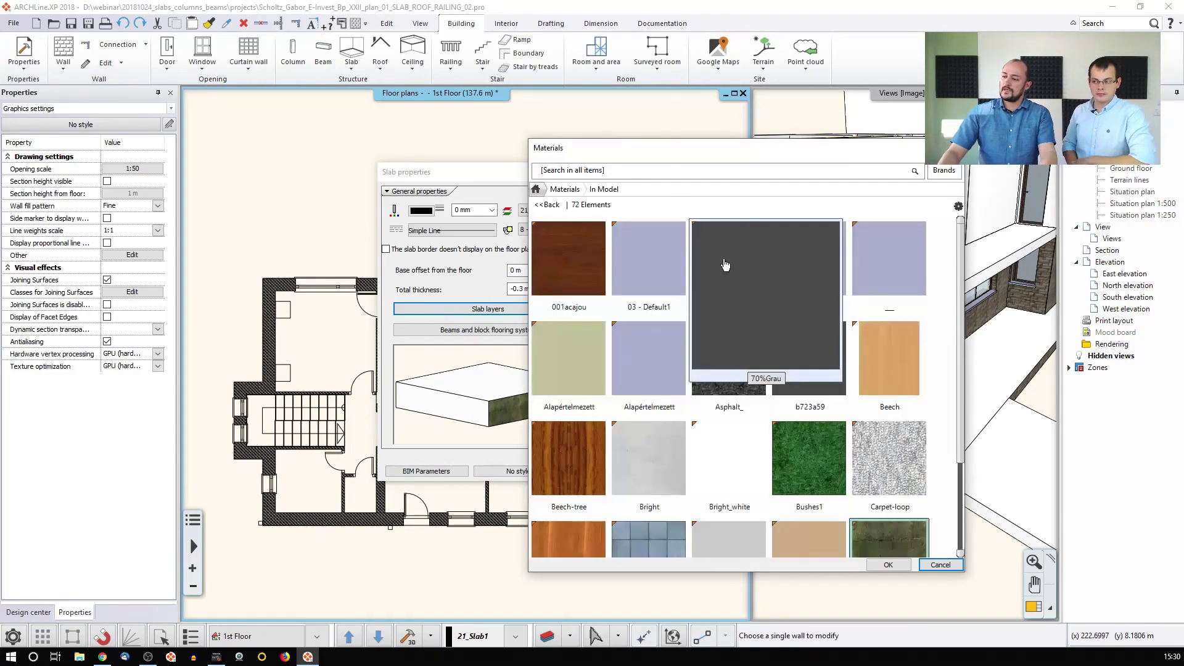
mouse_move(837, 467)
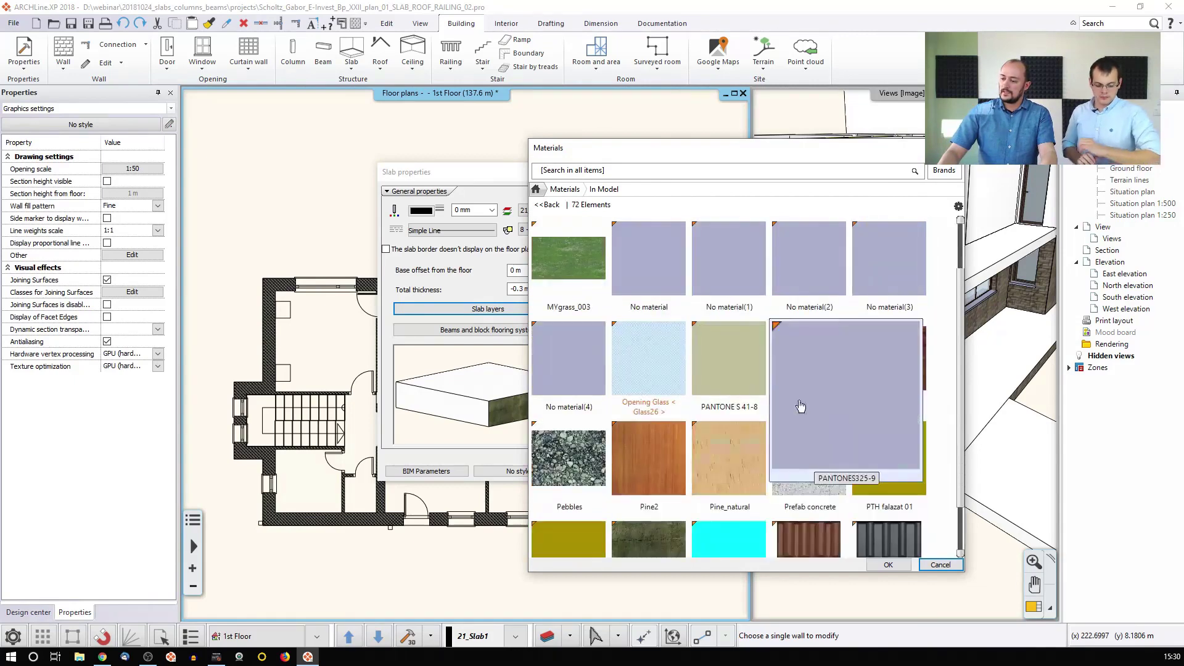
left_click(790, 438)
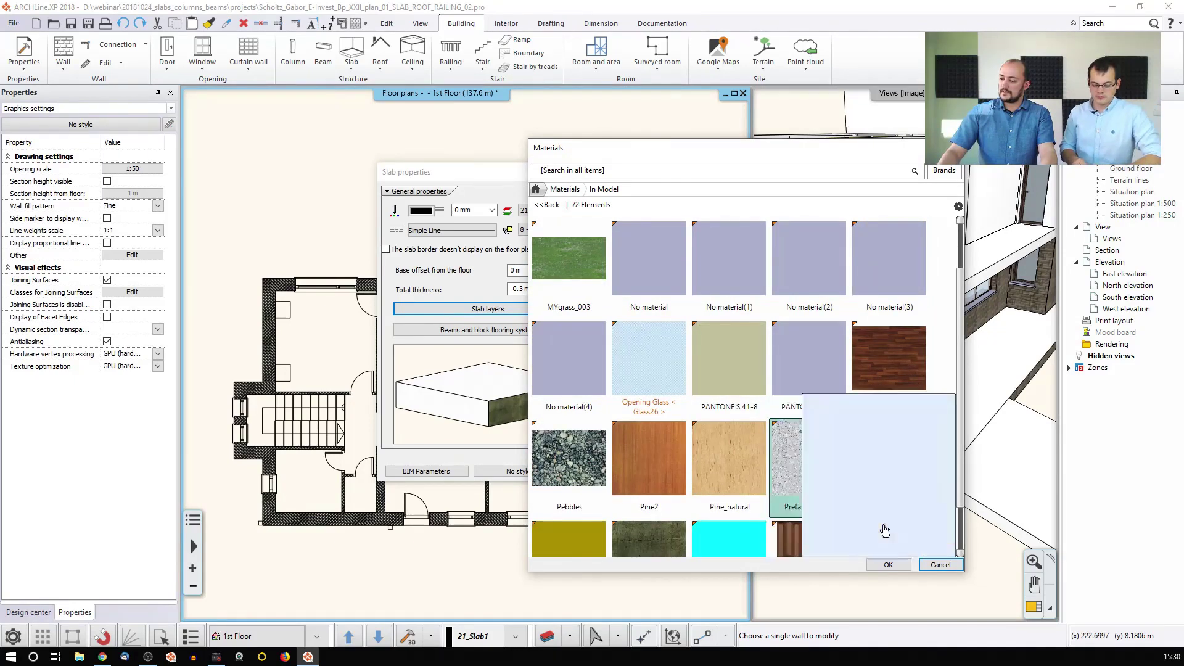
left_click(888, 565)
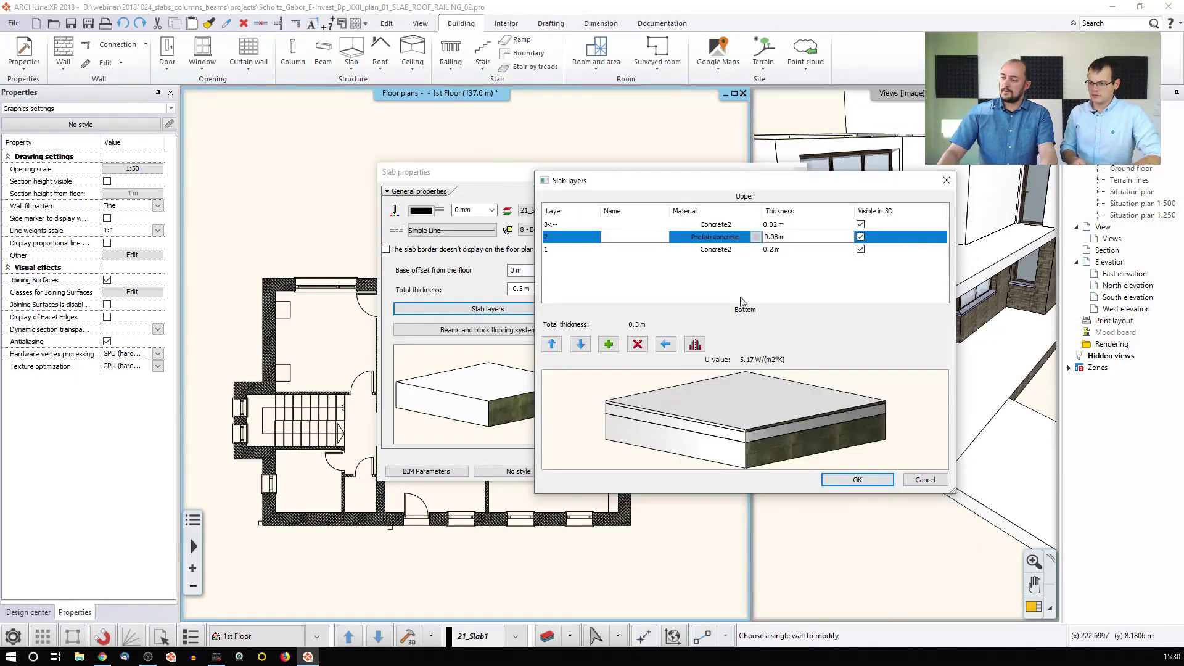
Assign the Ceramic2 material to the topmost slab layer.
left_click(733, 226)
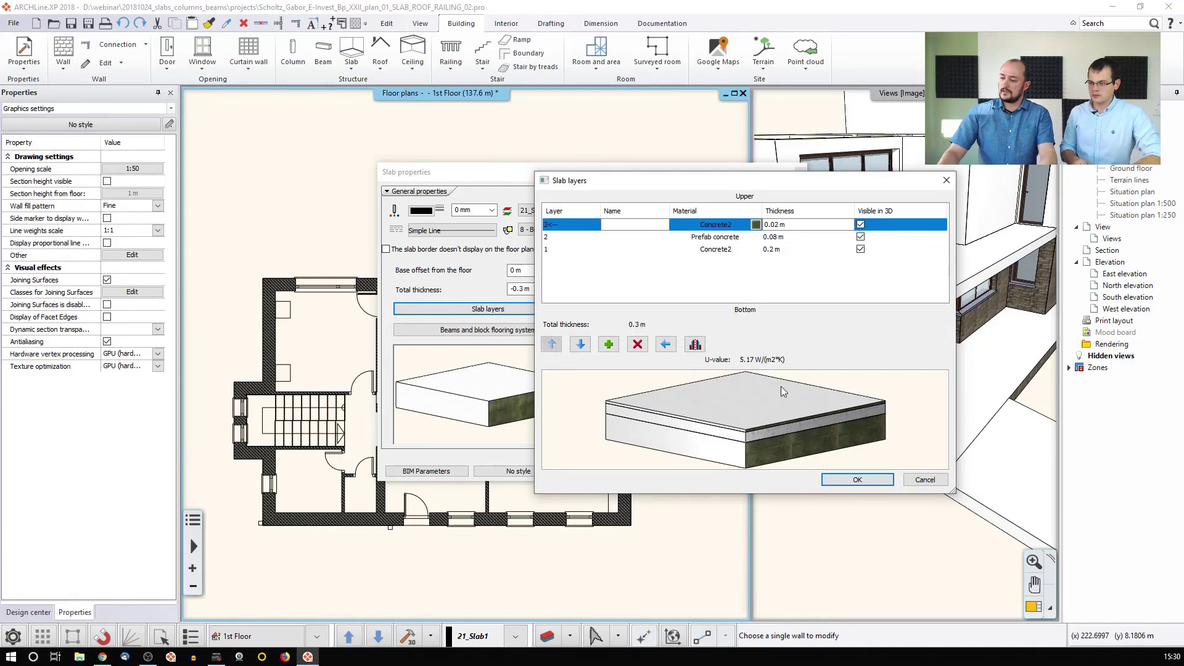
left_click(755, 224)
mouse_move(755, 500)
scroll(755, 501, "down", 3)
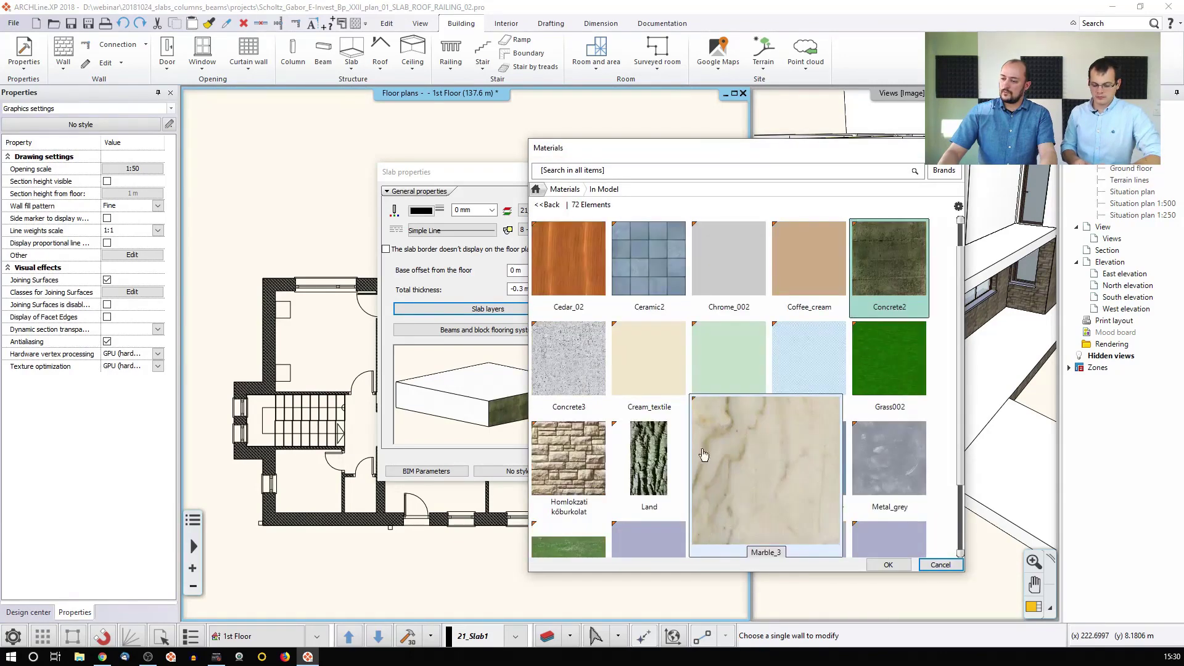
left_click(649, 259)
left_click(889, 565)
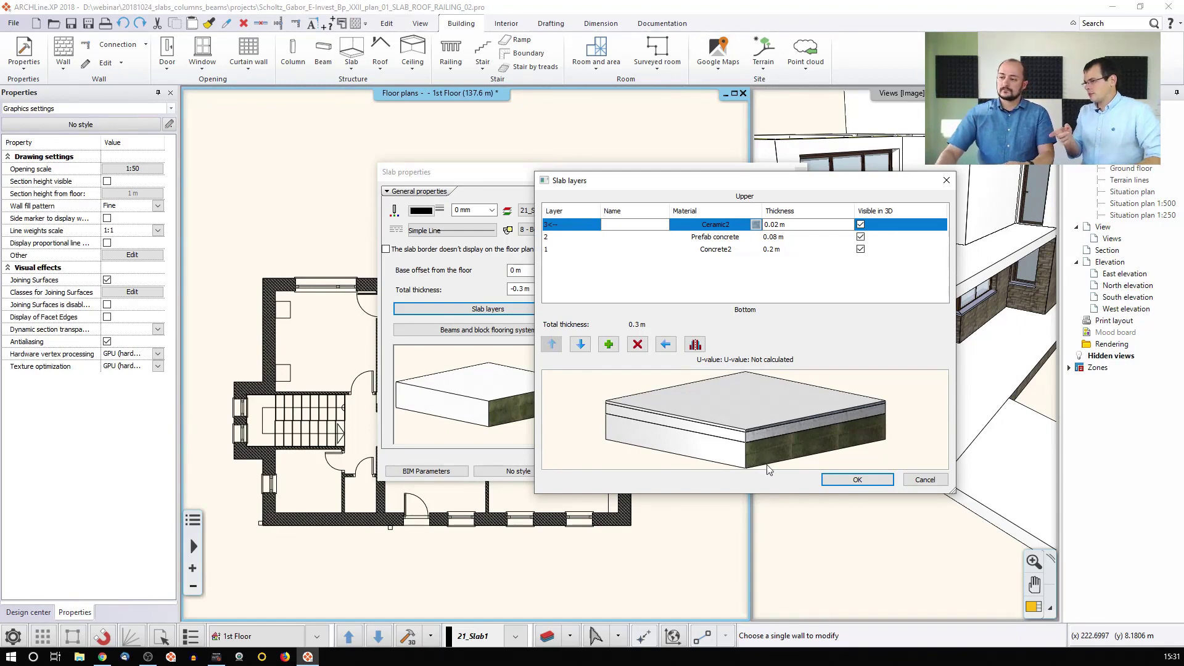
Examine the section hatch settings in the properties of the bottom layer's Concrete2 material, leaving them unedited.
left_click(727, 254)
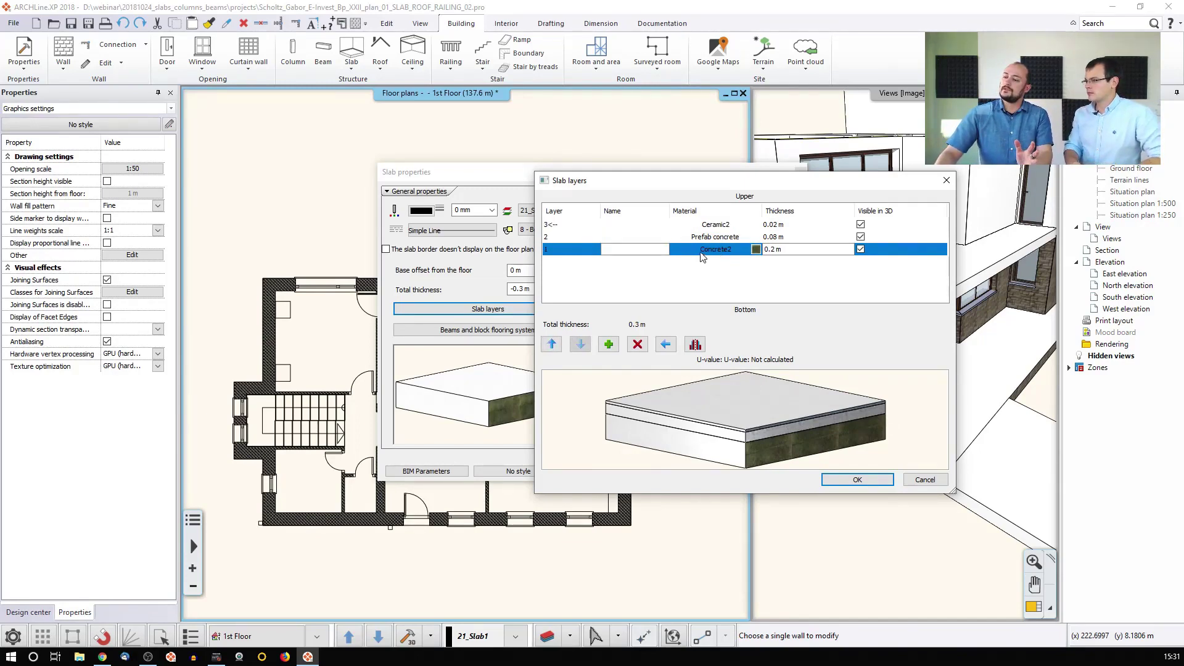
left_click(756, 249)
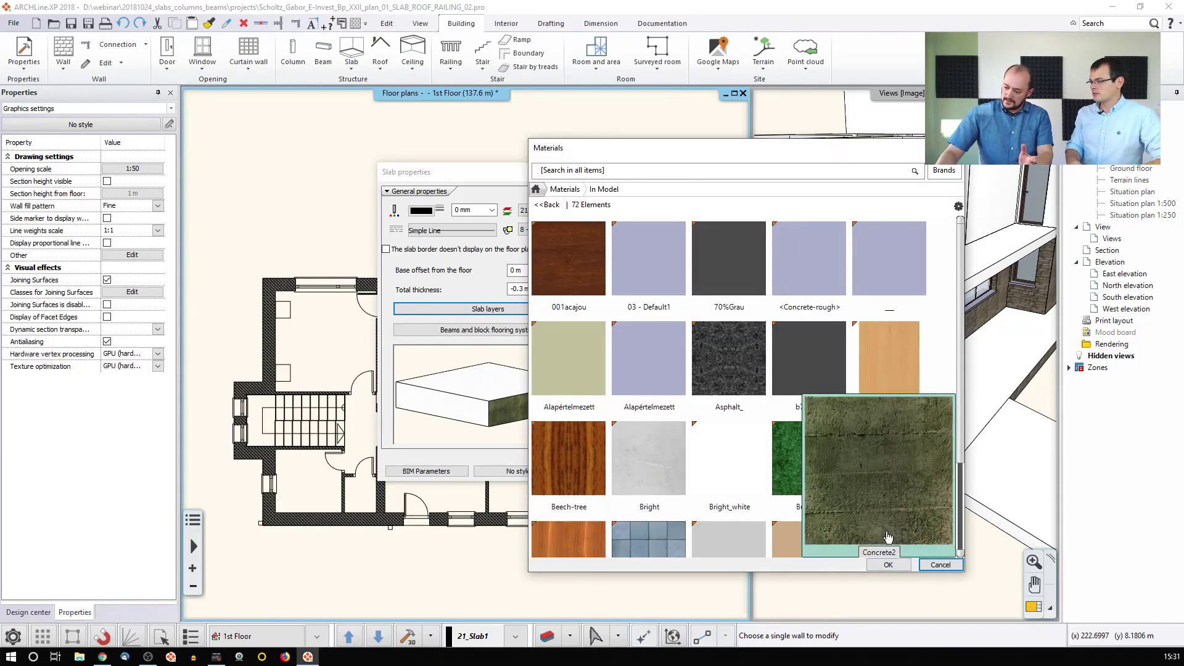
left_click(959, 209)
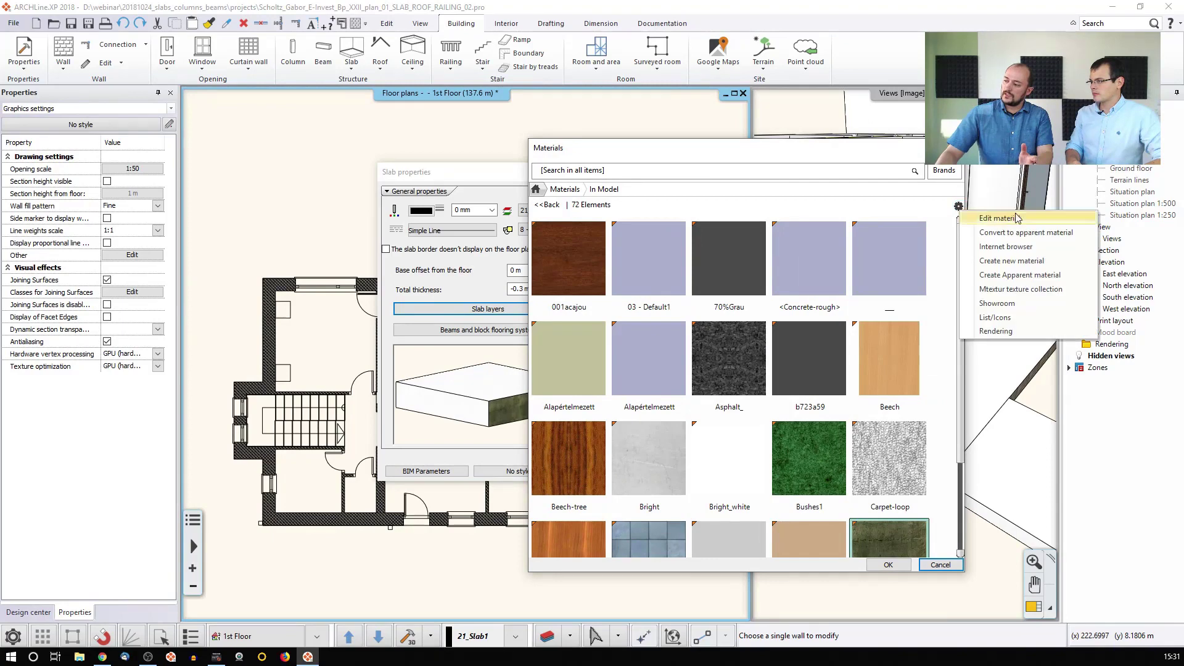
left_click(1045, 223)
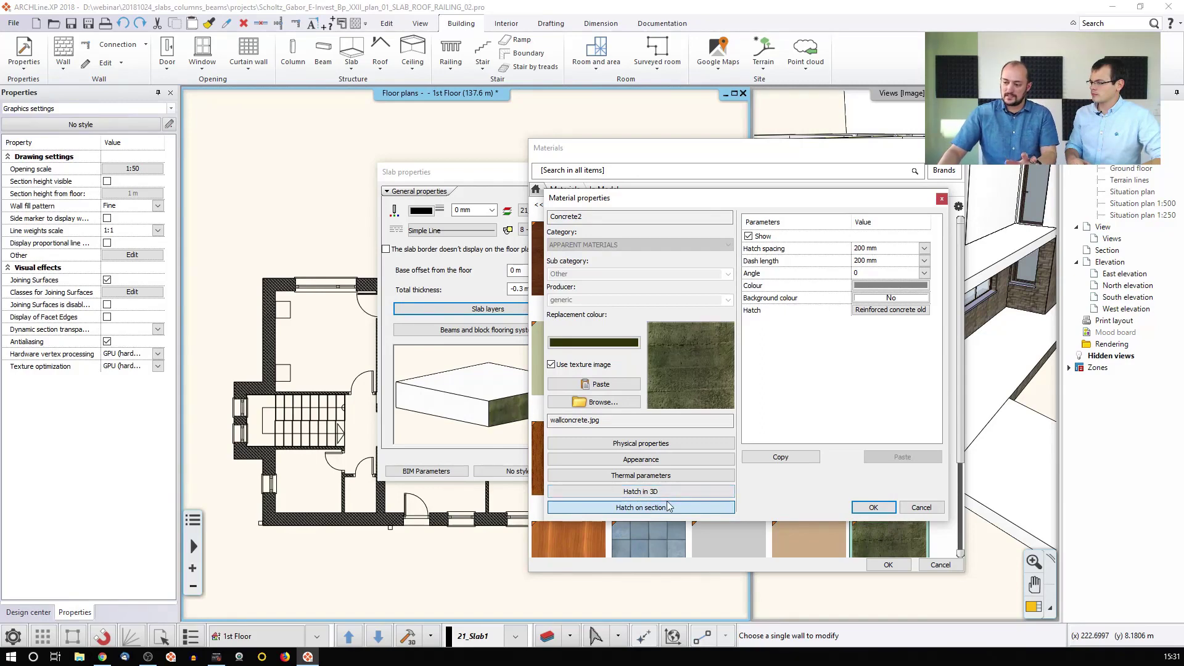
left_click(921, 507)
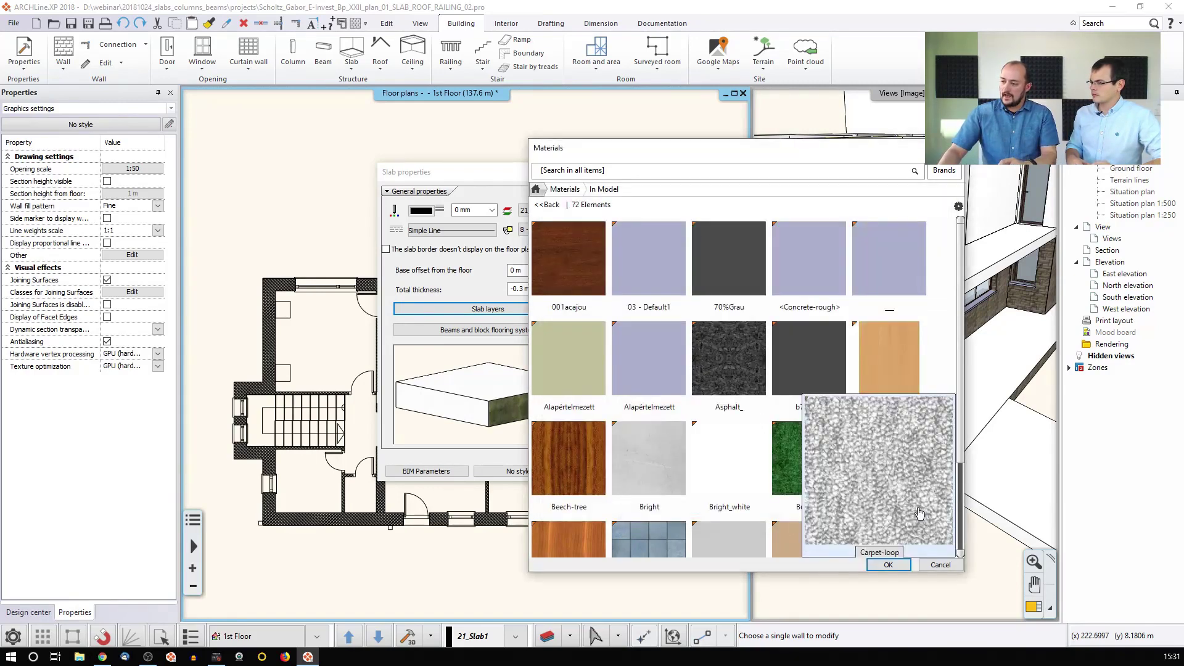
left_click(938, 565)
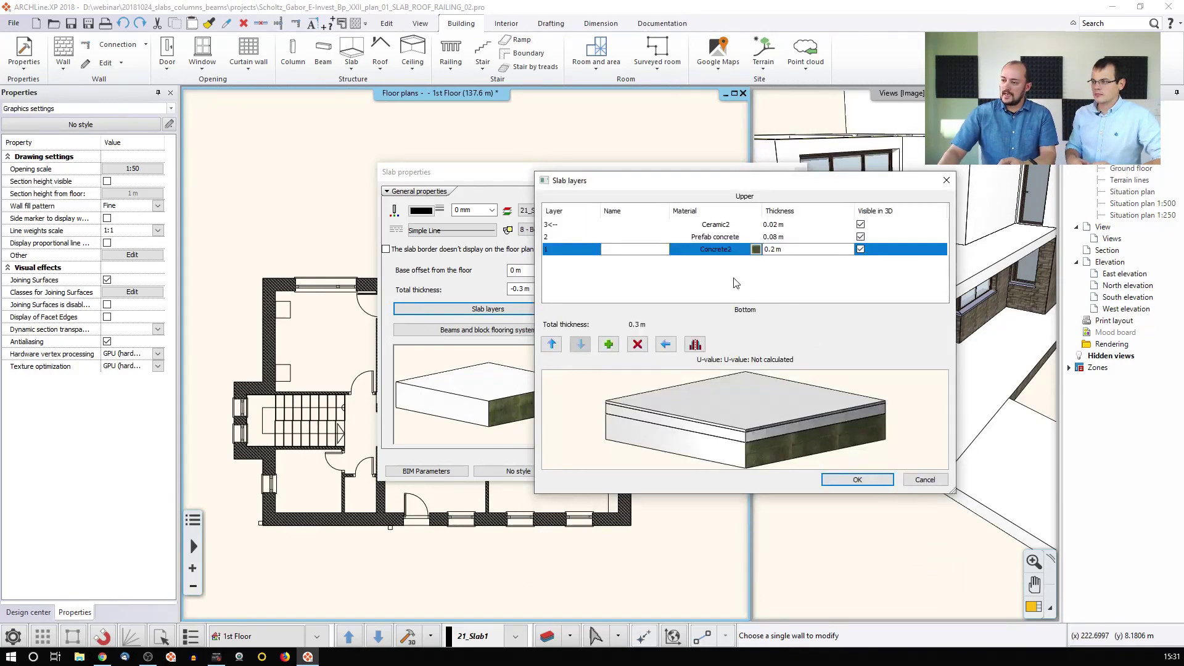
left_click(620, 237)
left_click(625, 247)
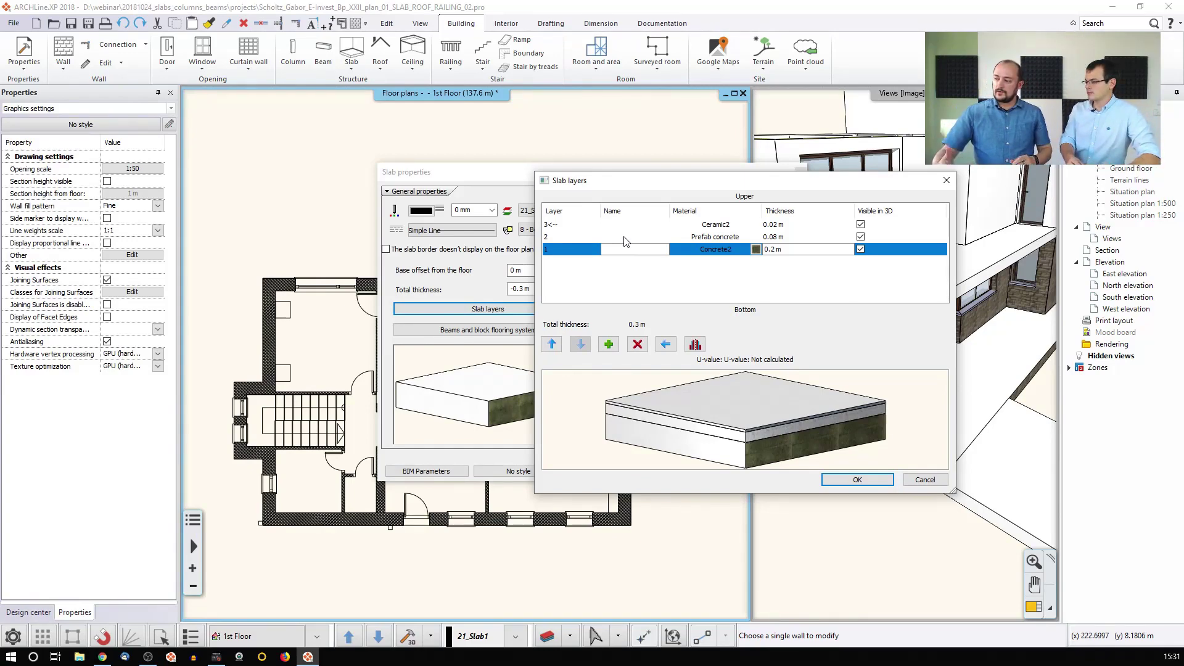
left_click(789, 238)
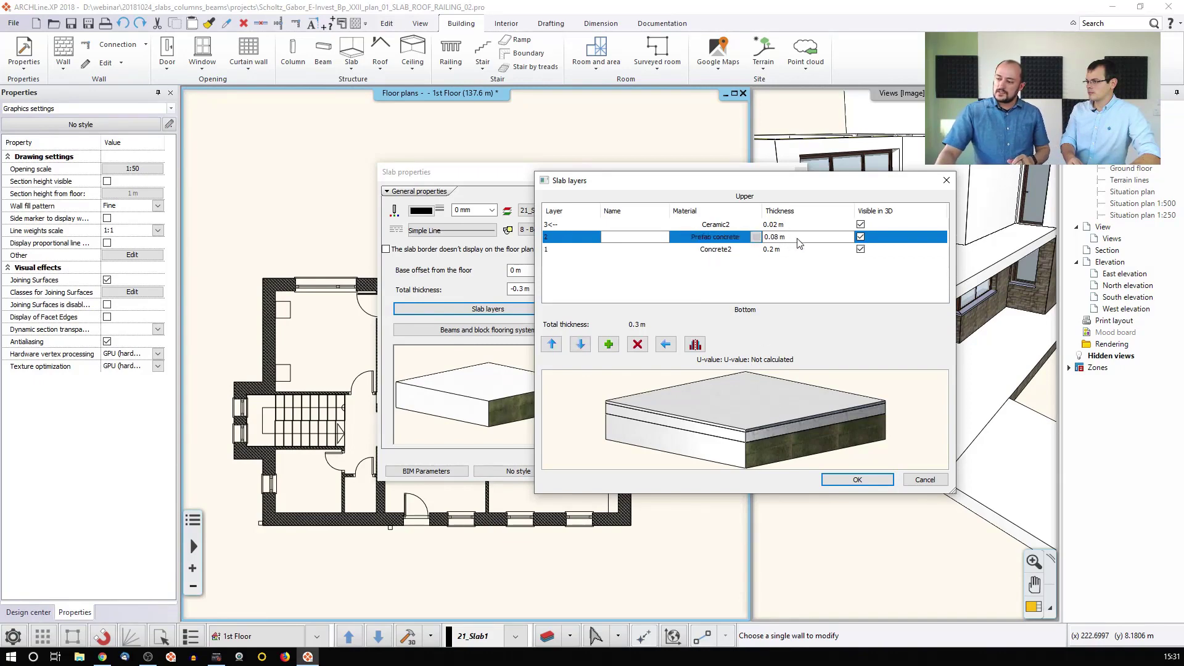
Toggle the middle Prefab concrete layer's 3D visibility off and back on, and accept the slab layer structure.
left_click(861, 236)
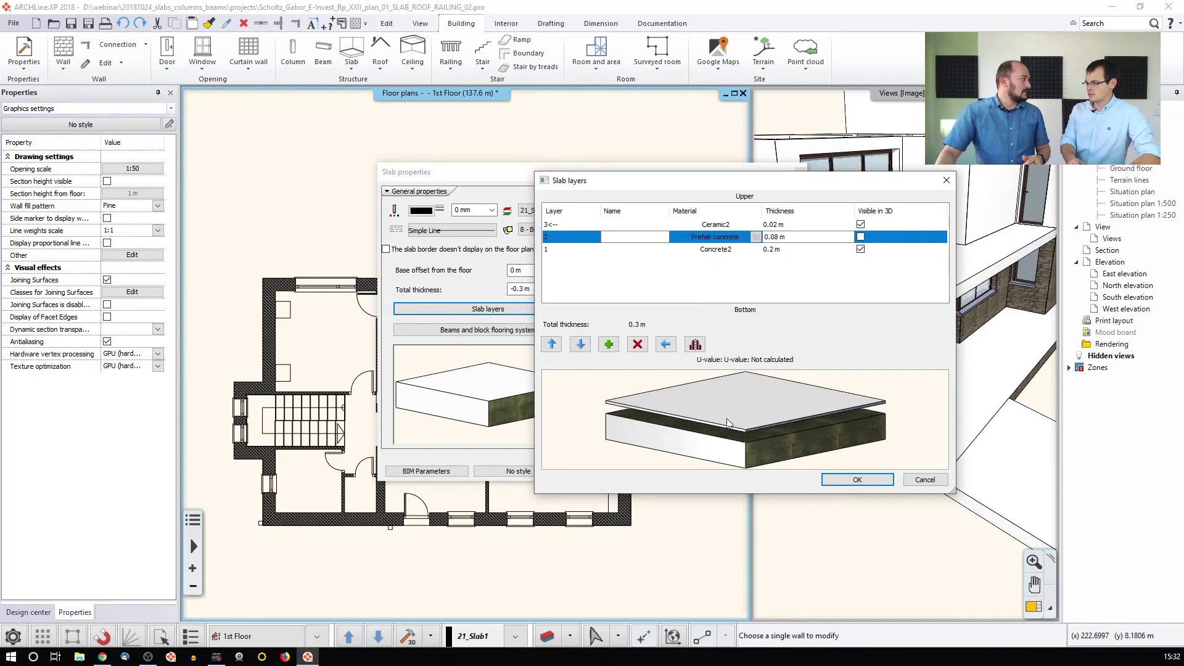
left_click(861, 237)
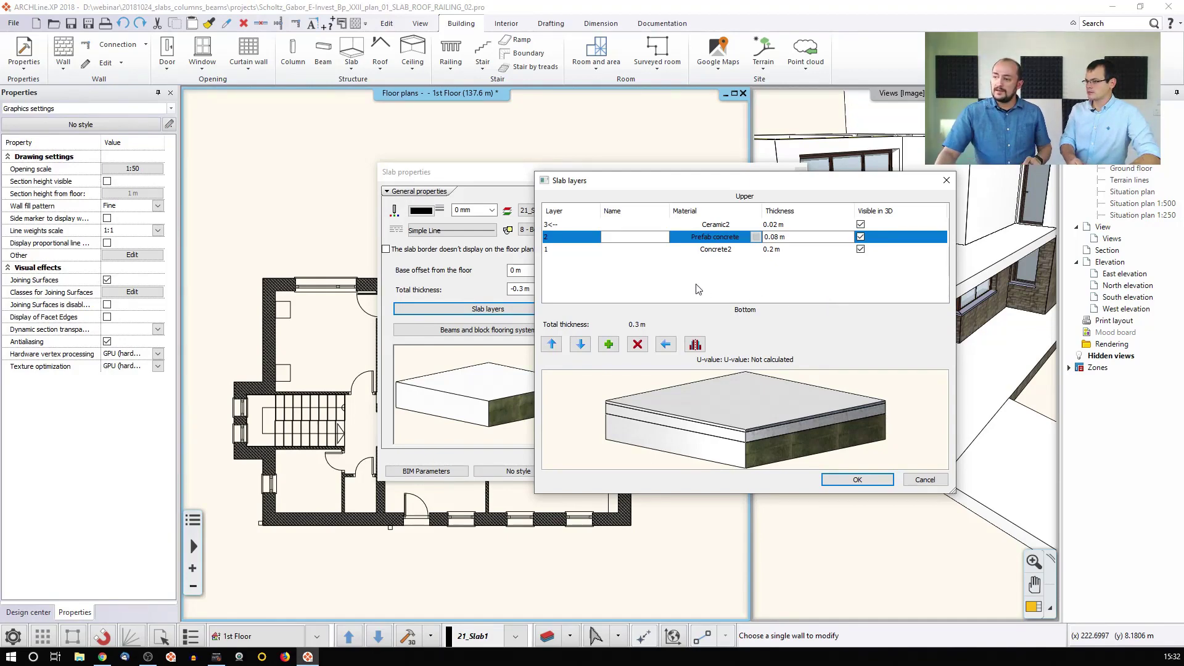
left_click(558, 225)
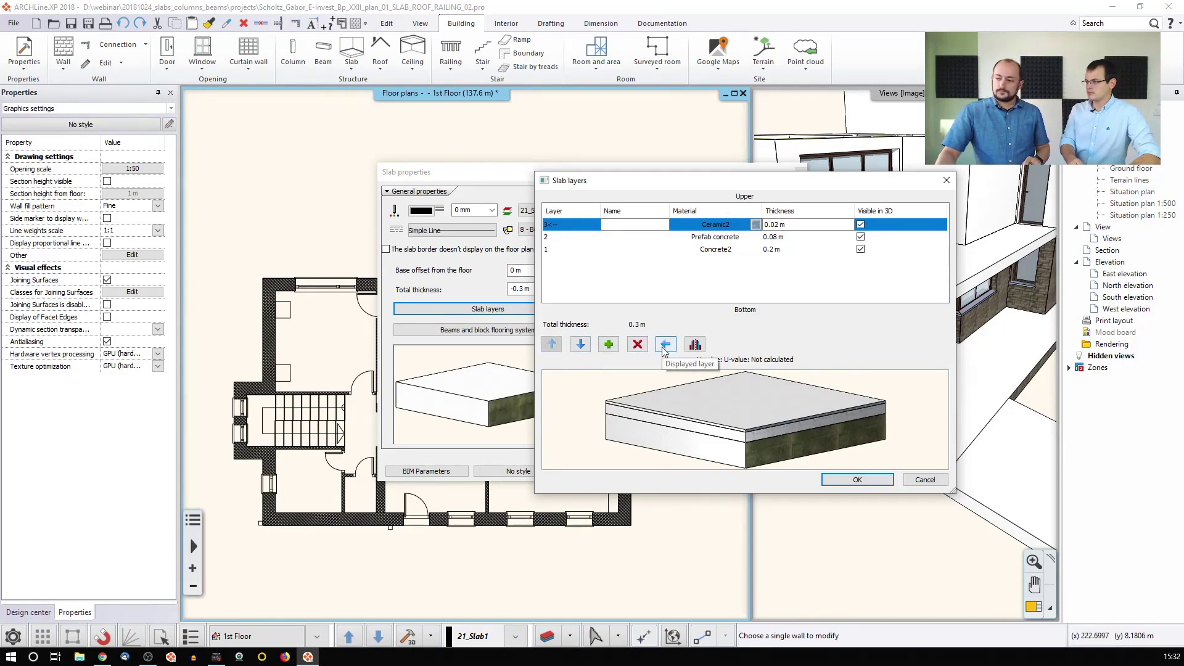
left_click(855, 480)
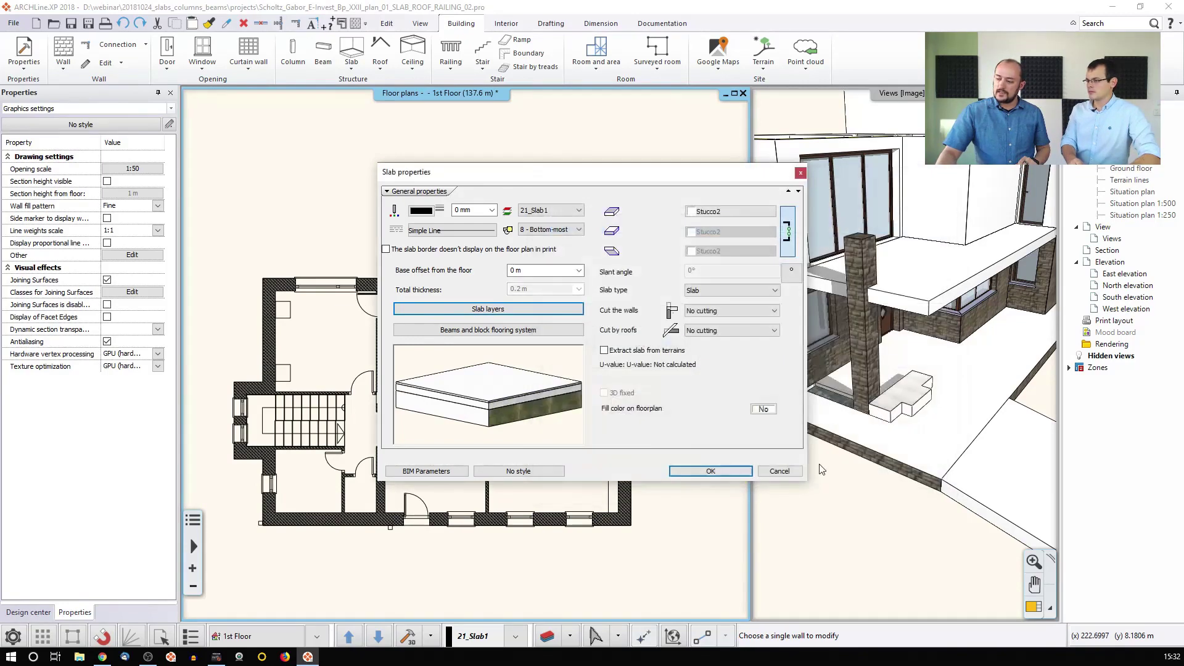
Save the slab settings as a new style named "Webinar style" and apply the slab properties.
left_click(512, 471)
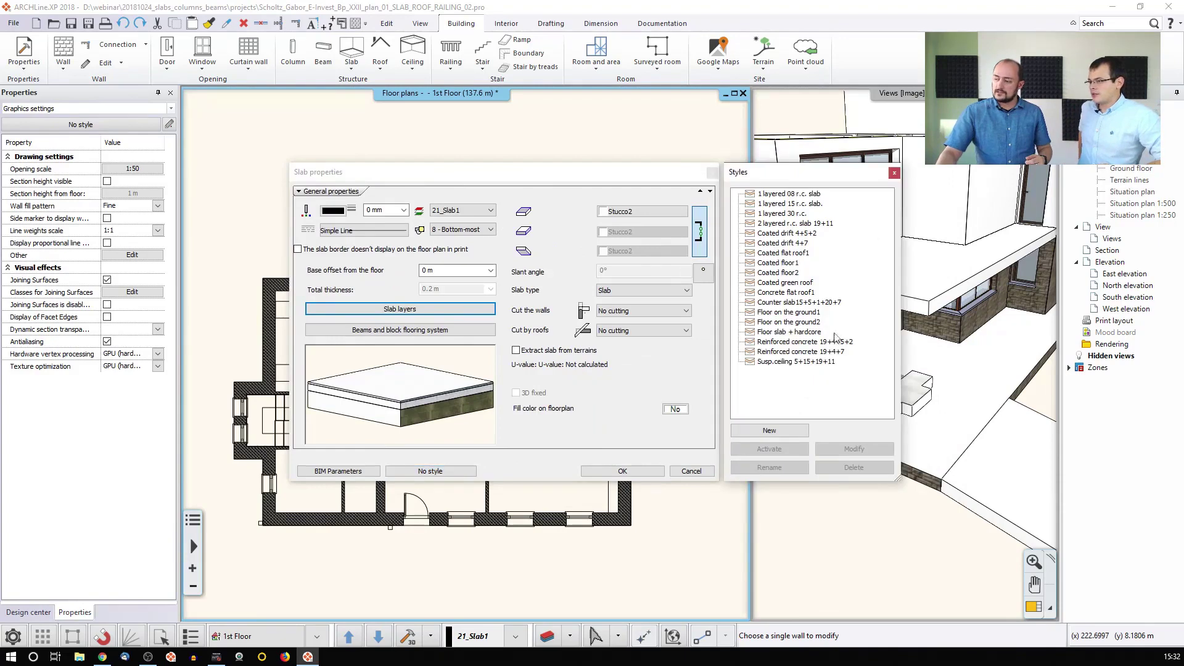
left_click(771, 430)
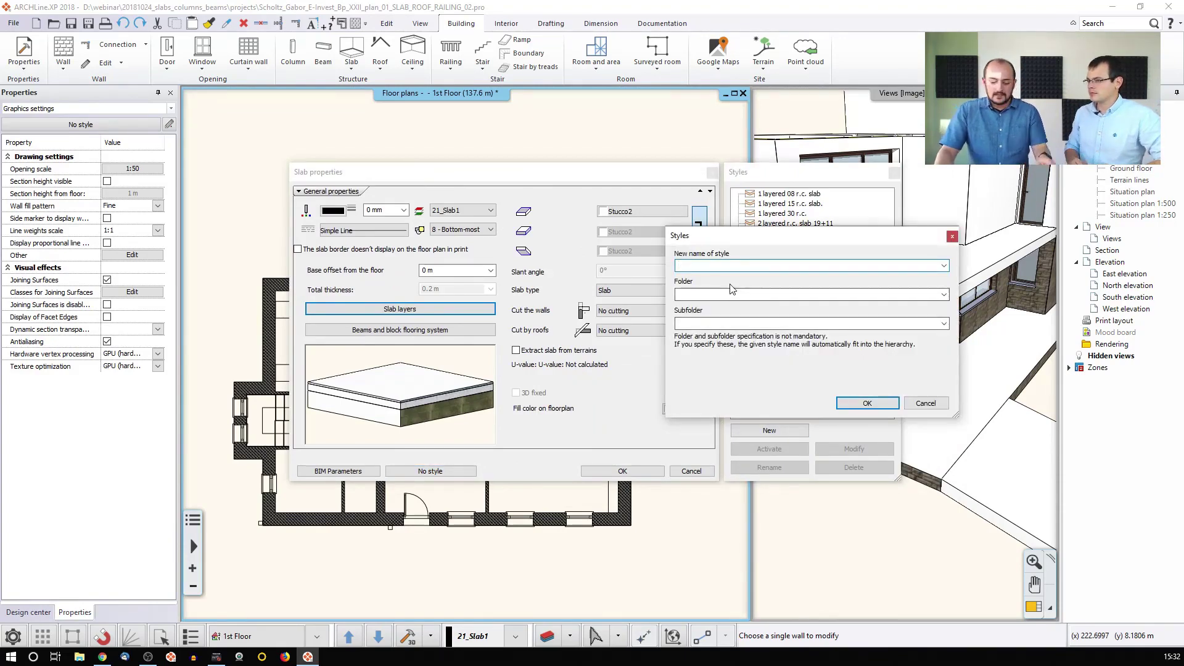
type("Webi")
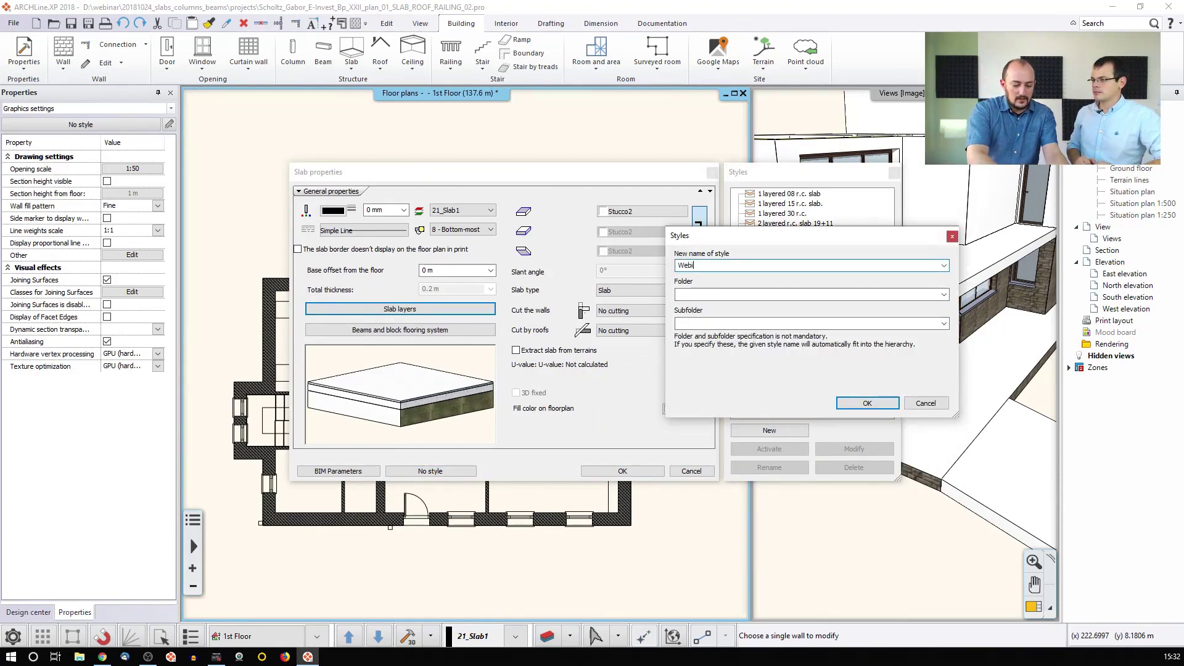
type("nar srt")
key("BackSpace")
key("BackSpace")
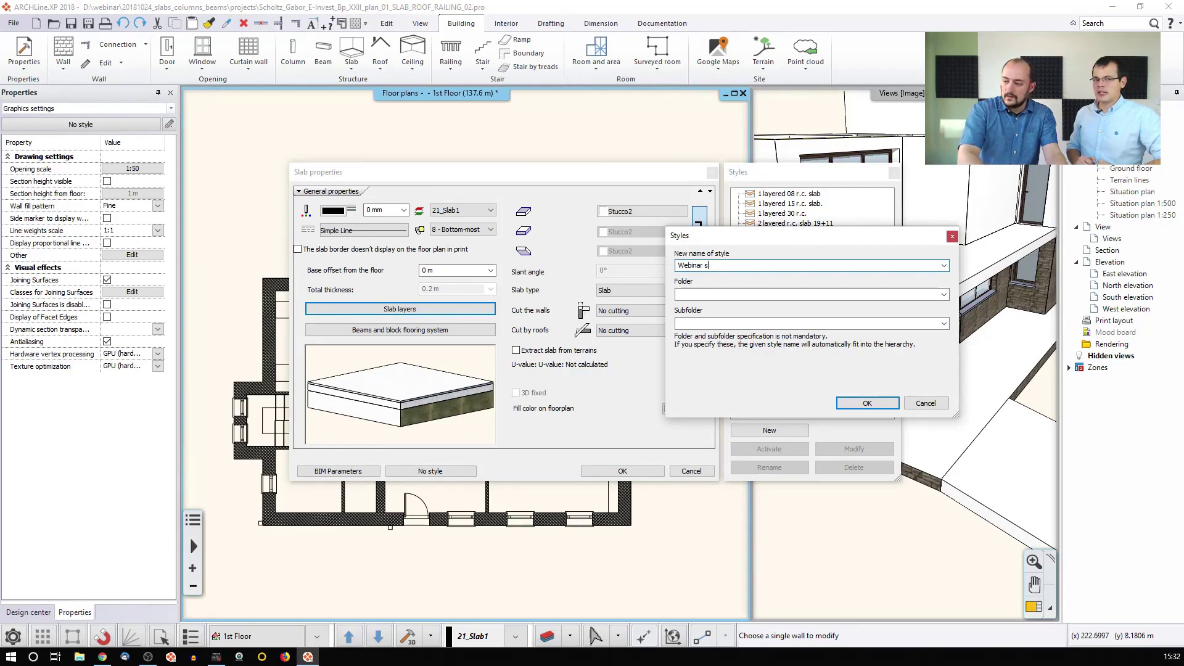
type("tyl")
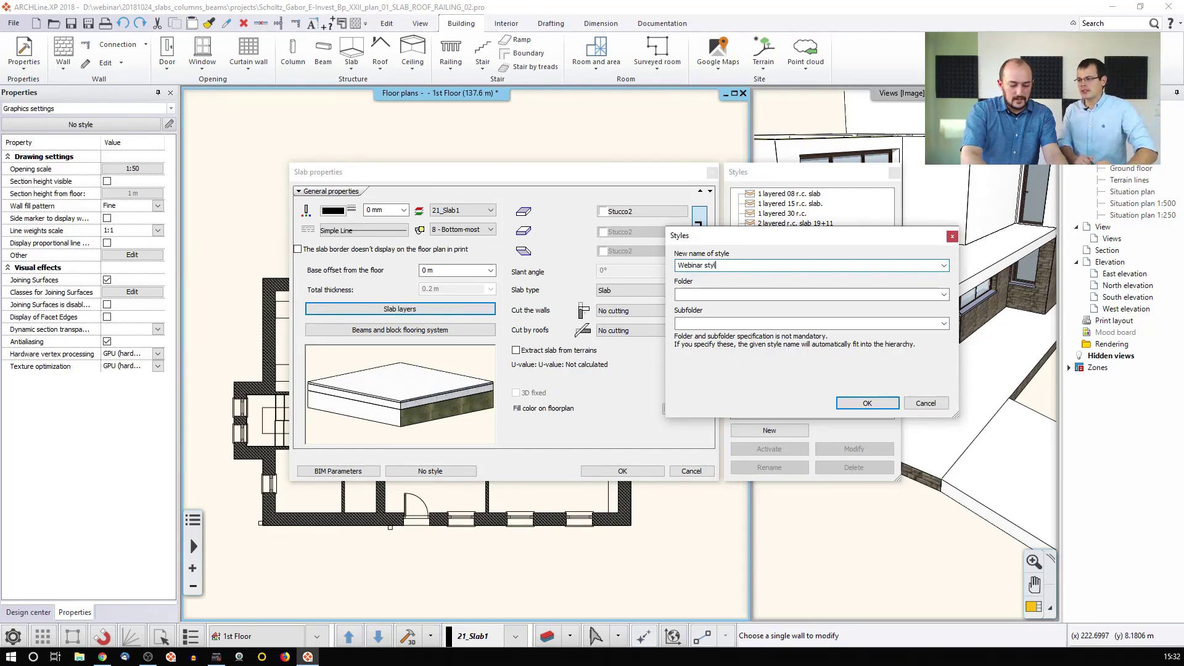
type("e")
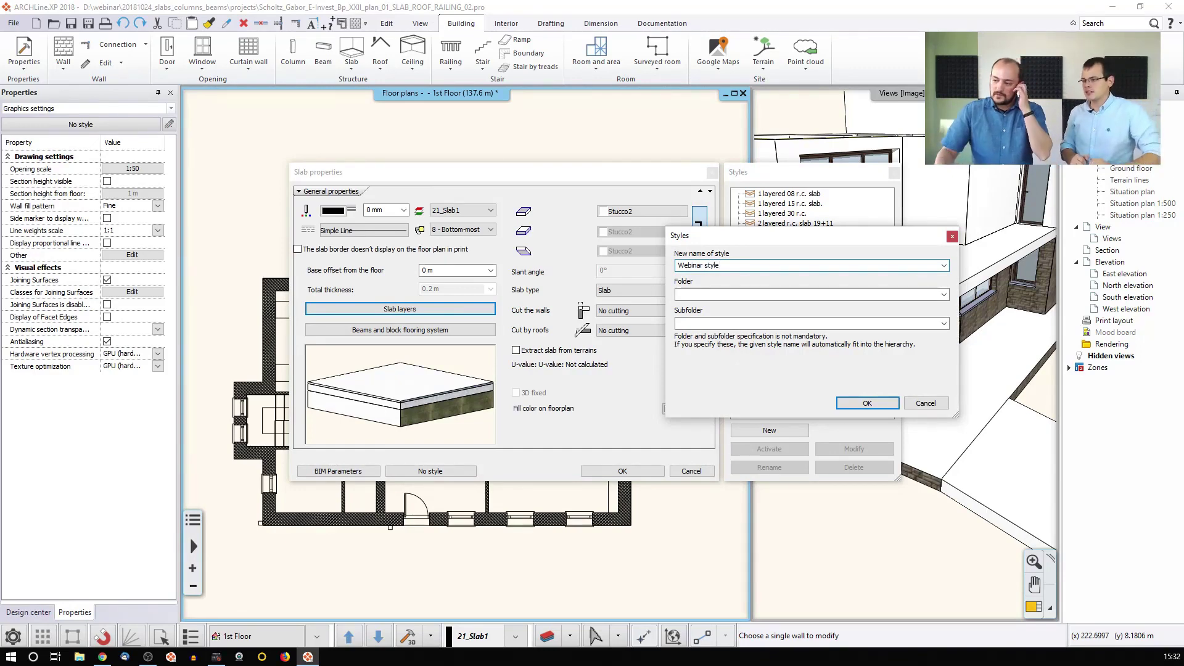
left_click(843, 401)
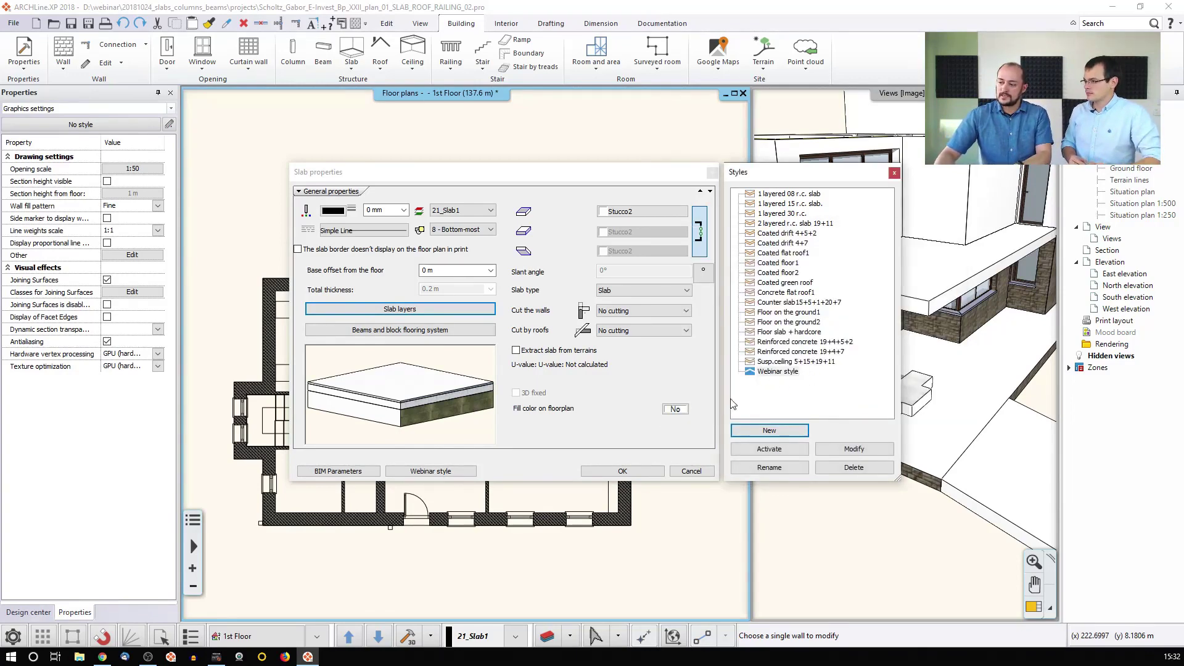
left_click(622, 472)
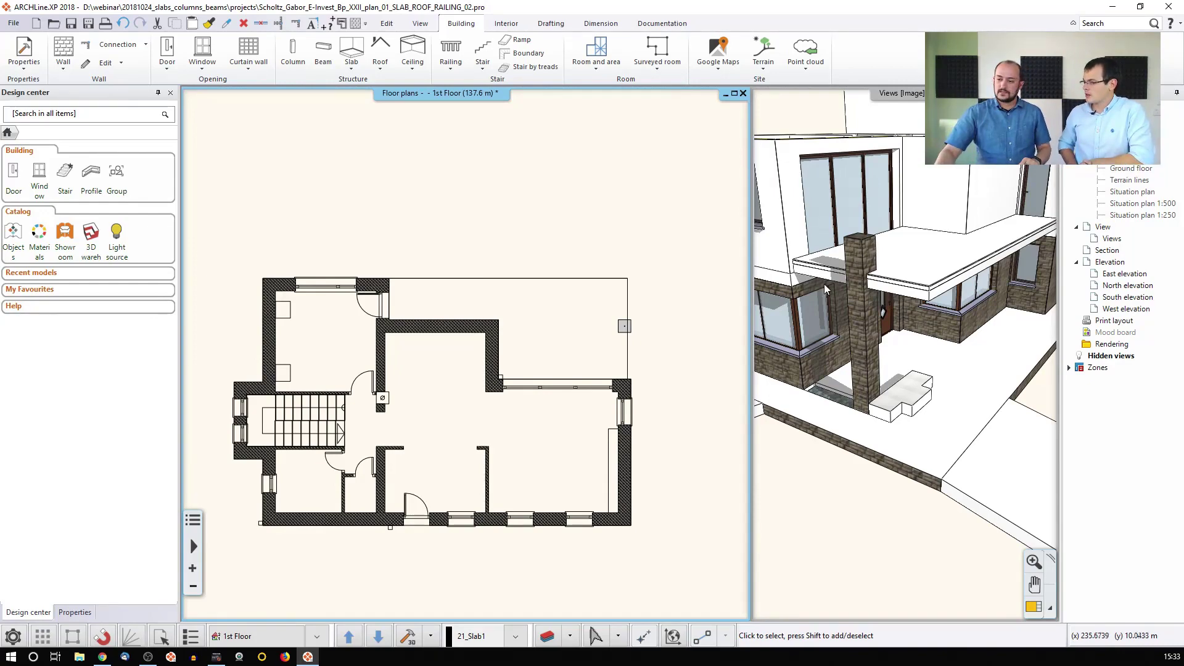
Make the terrace slab's layers build downward by setting the bottom Concrete2 layer's thickness to -0.2 m.
left_click(505, 281)
left_click(535, 328)
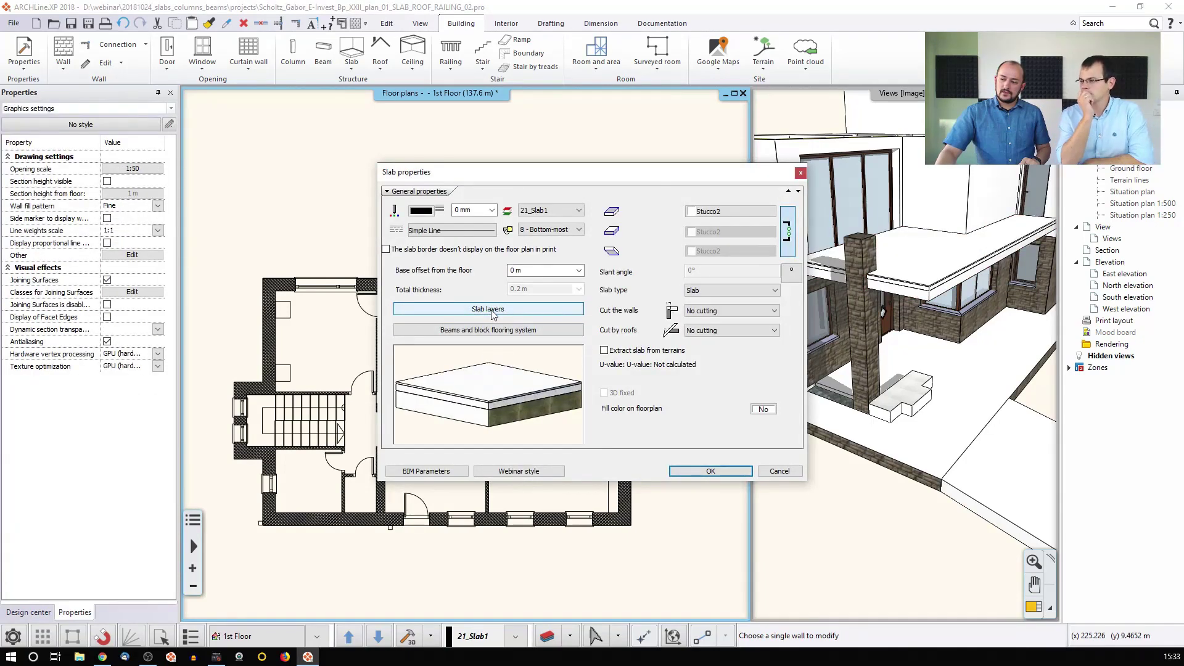
left_click(491, 310)
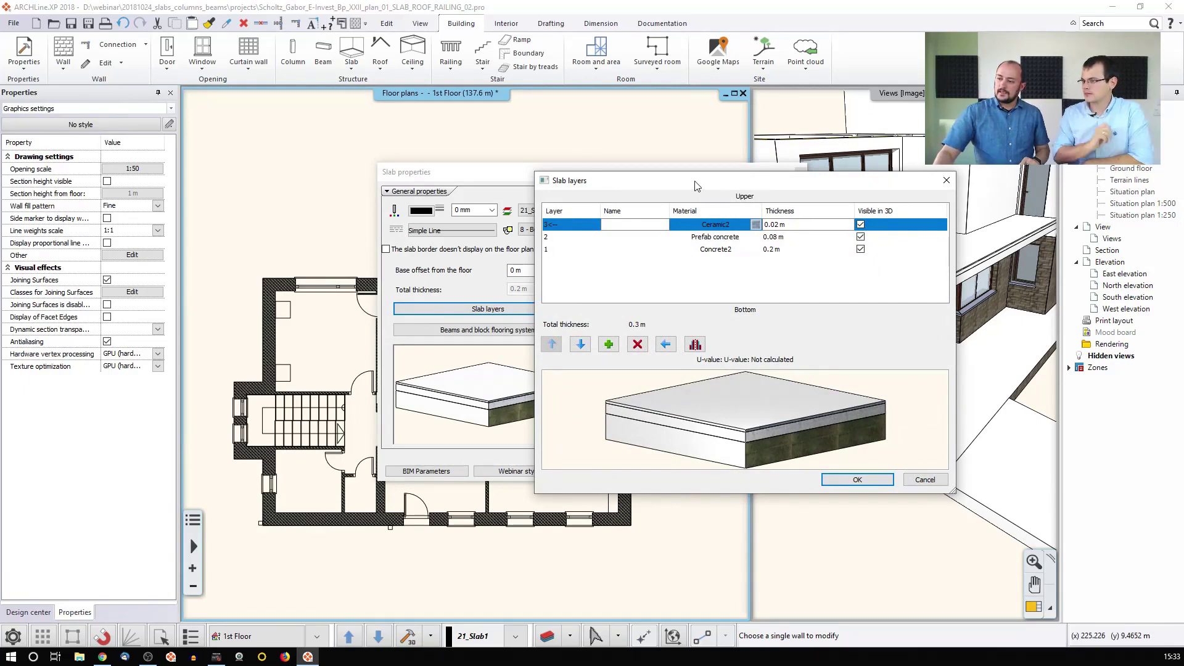
left_click_drag(699, 184, 823, 194)
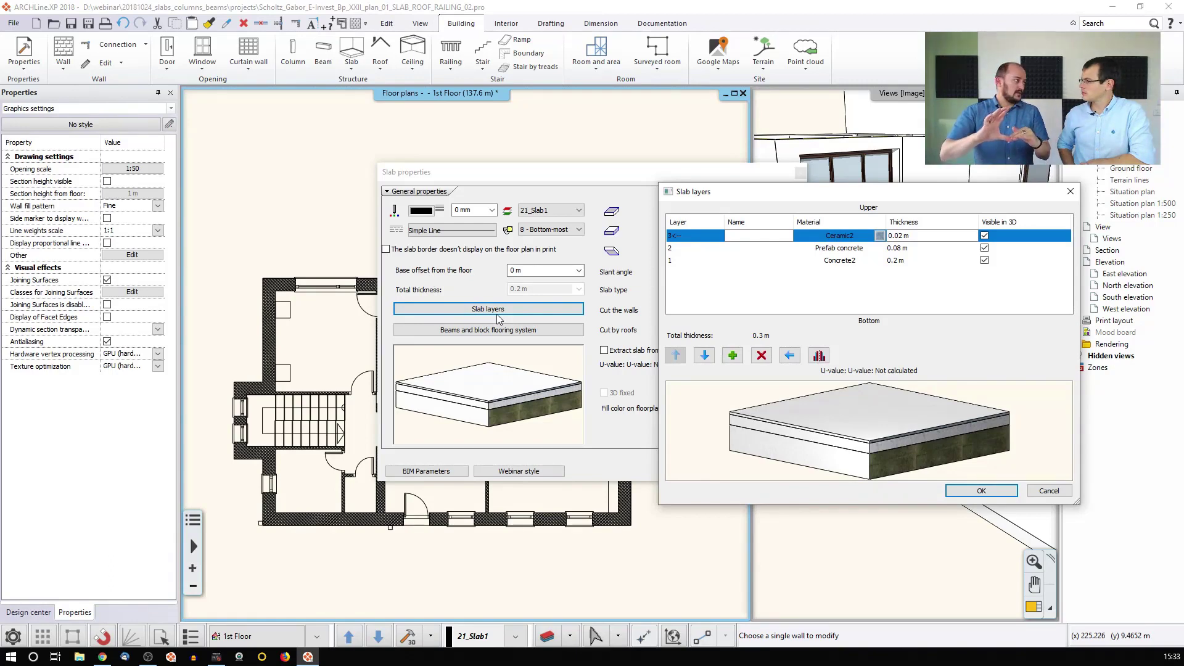
left_click(907, 262)
type("-")
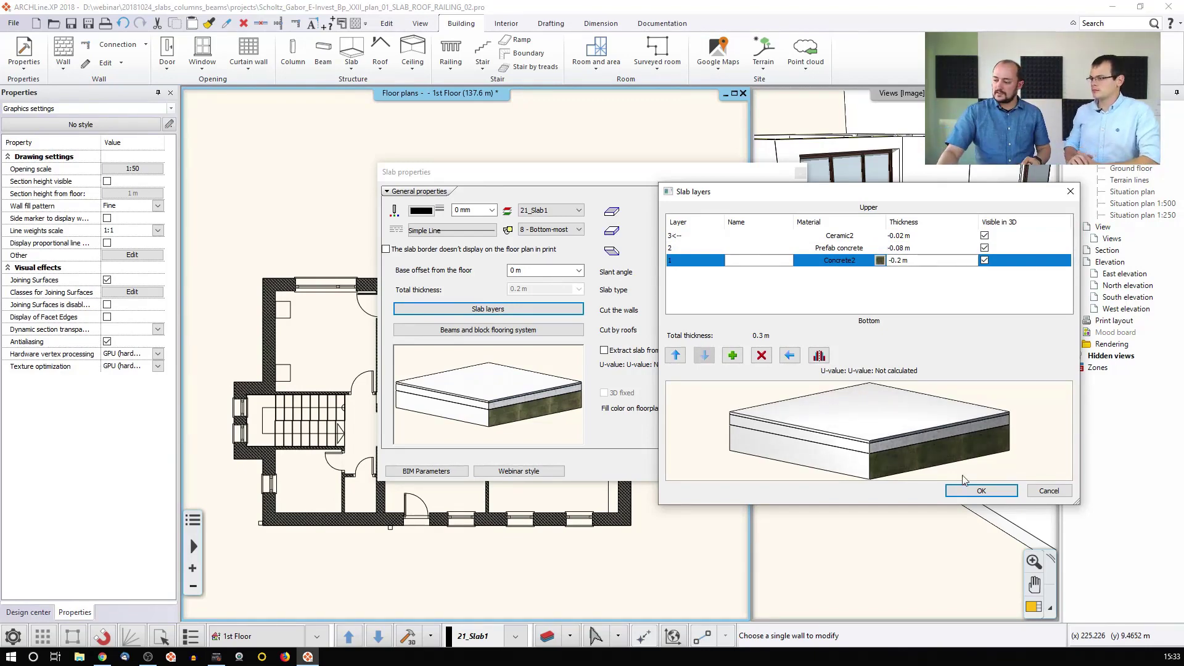
left_click(981, 491)
left_click(743, 478)
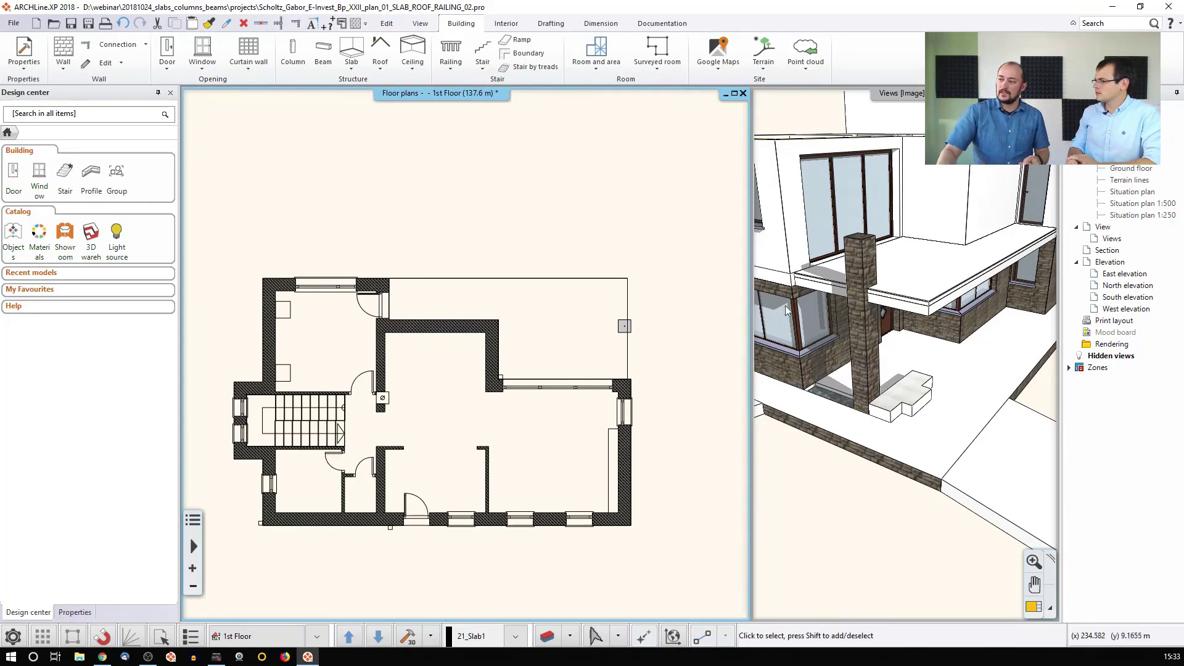
Make the 3D view the main view and select the terrace slab in it.
left_click(812, 223)
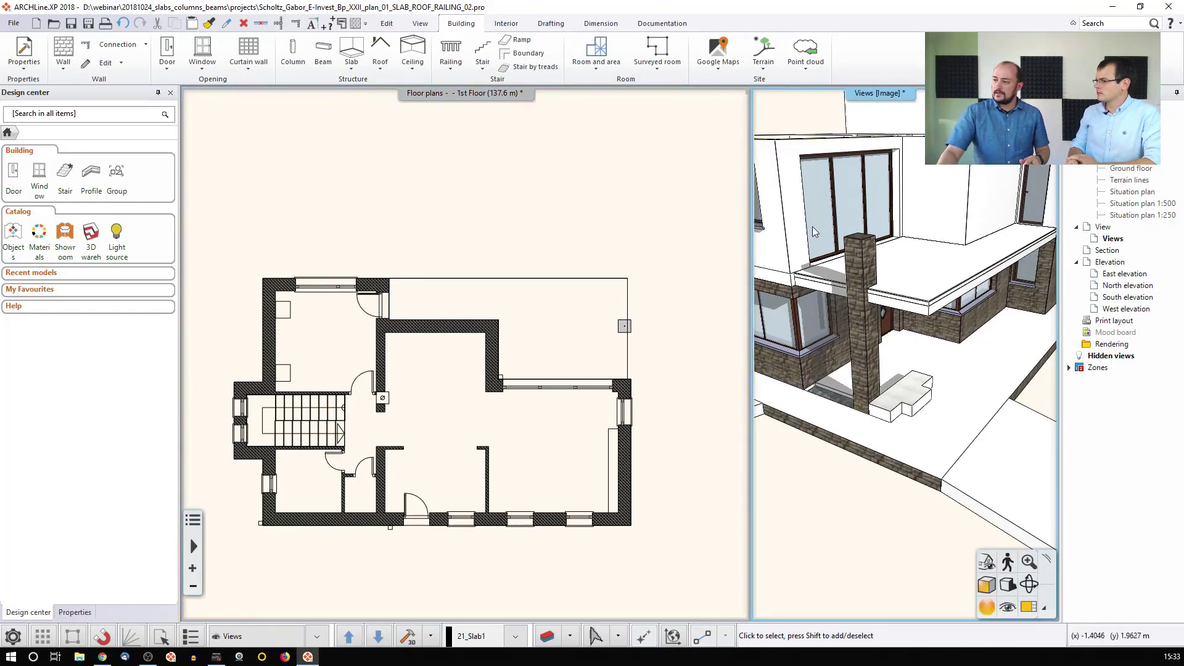
left_click(1027, 608)
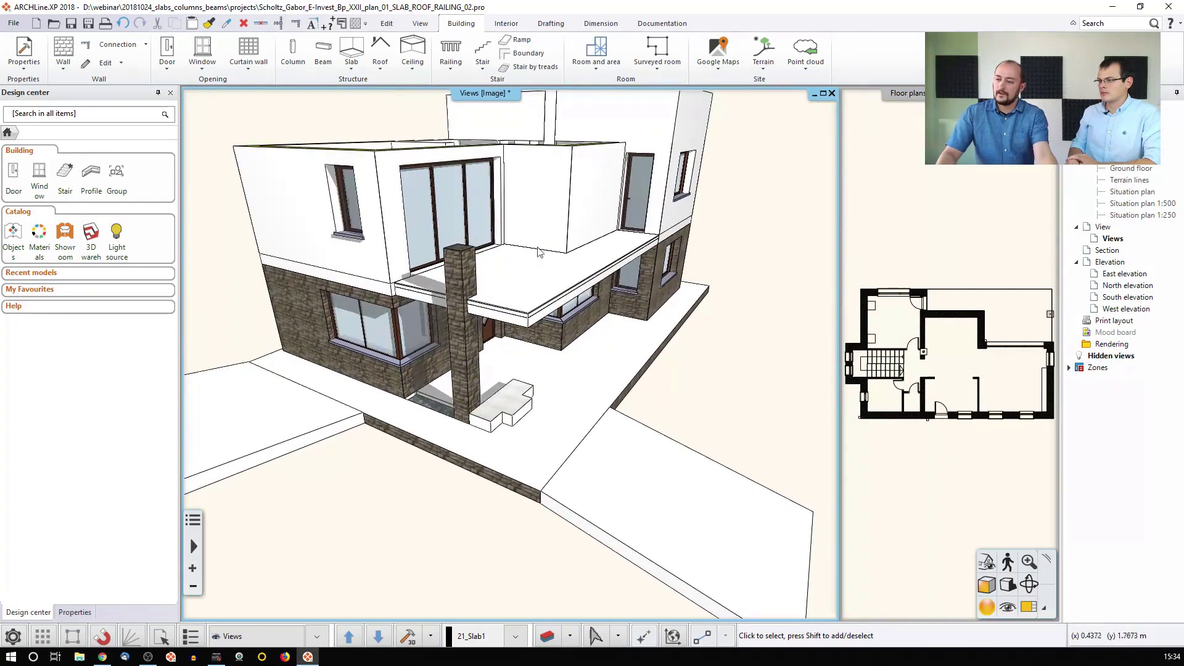
left_click(488, 327)
scroll(488, 327, "up", 2)
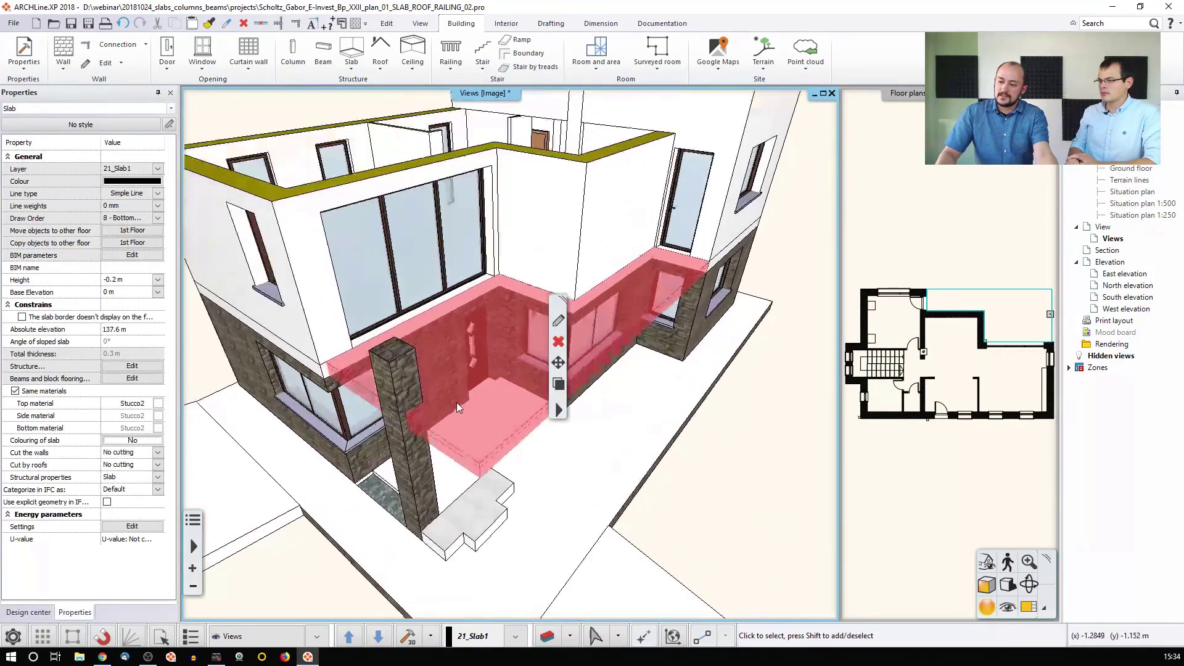
key("Escape")
left_click(450, 436)
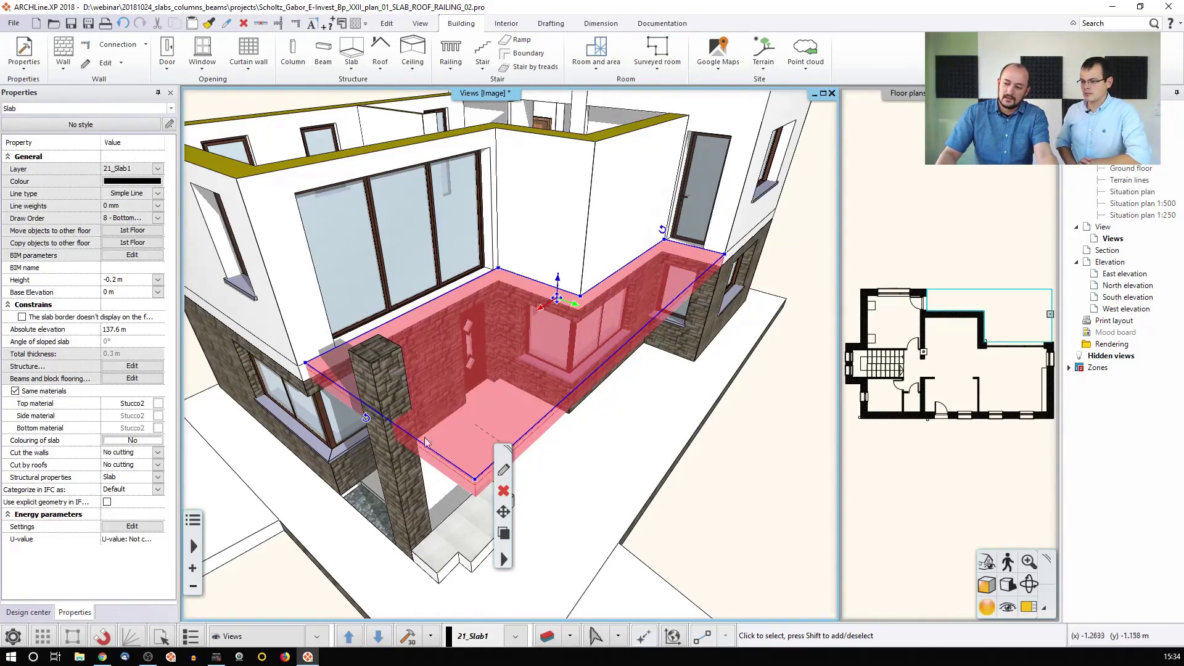
Try deleting the stone-clad column segment that rises through the terrace slab, and undo the deletion.
left_click(383, 377)
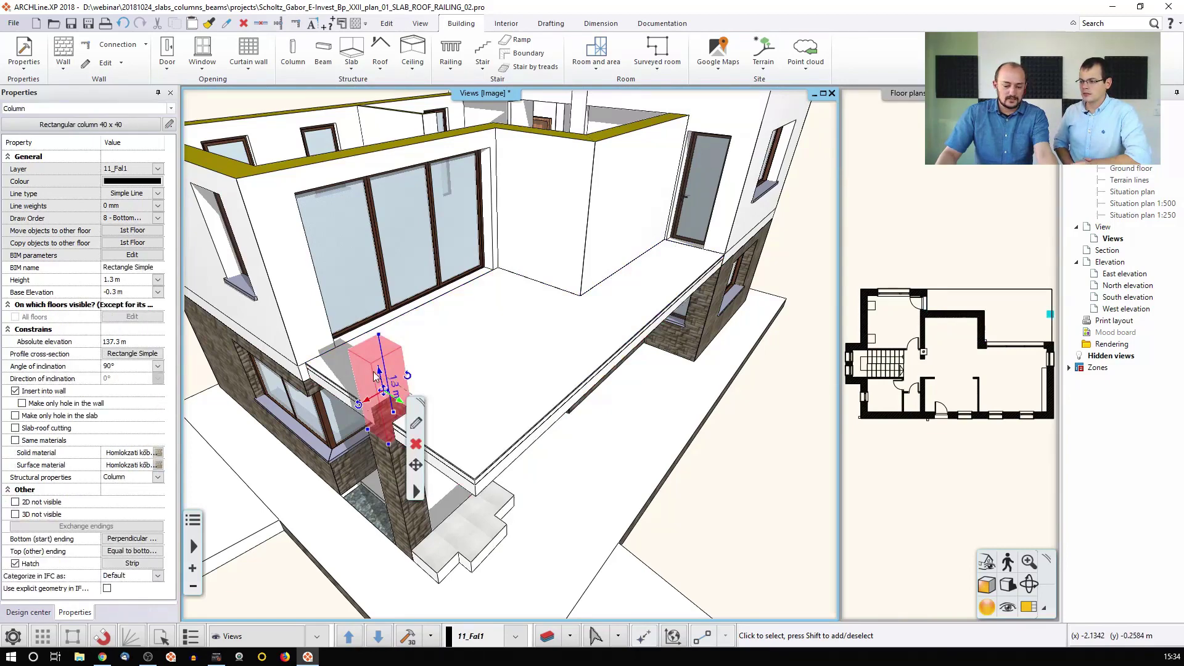
key("Delete")
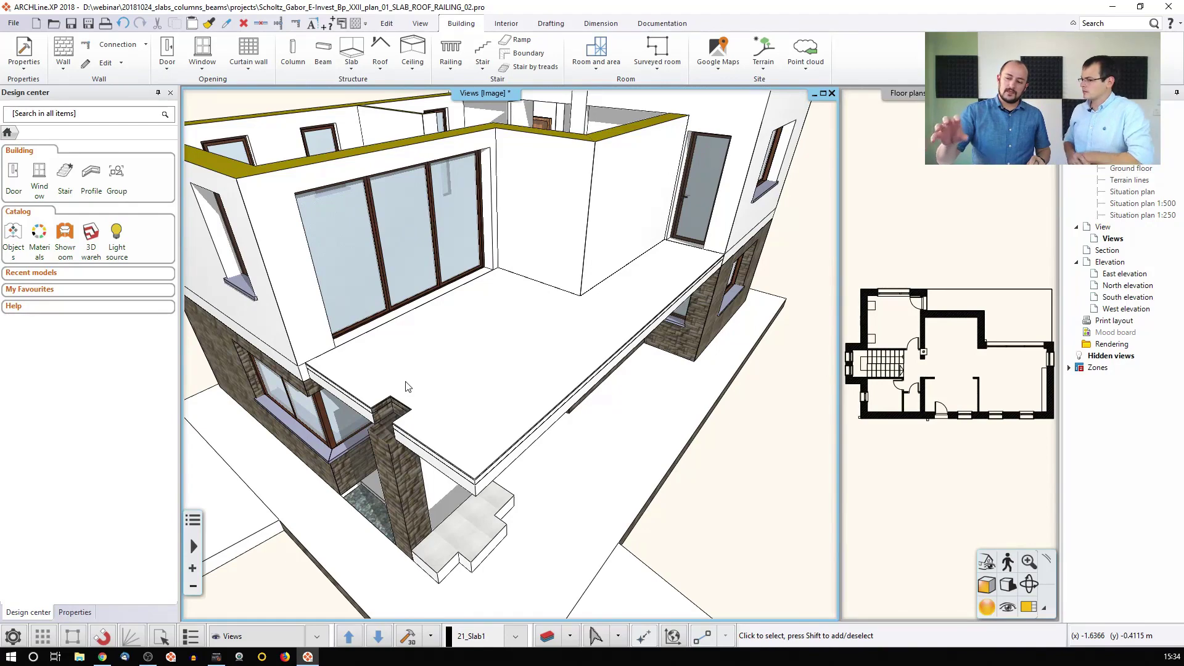
key("ctrl+z")
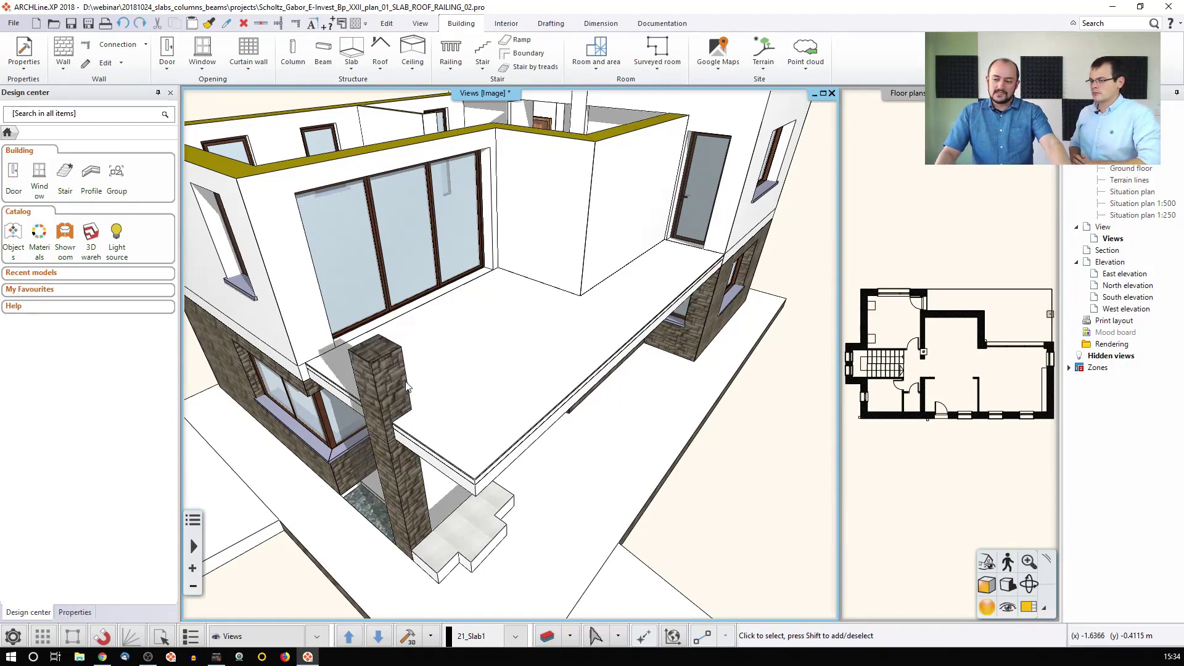
Examine the wall-cutting and roof-cutting options in the terrace slab's properties, leaving both at No cutting.
left_click(466, 391)
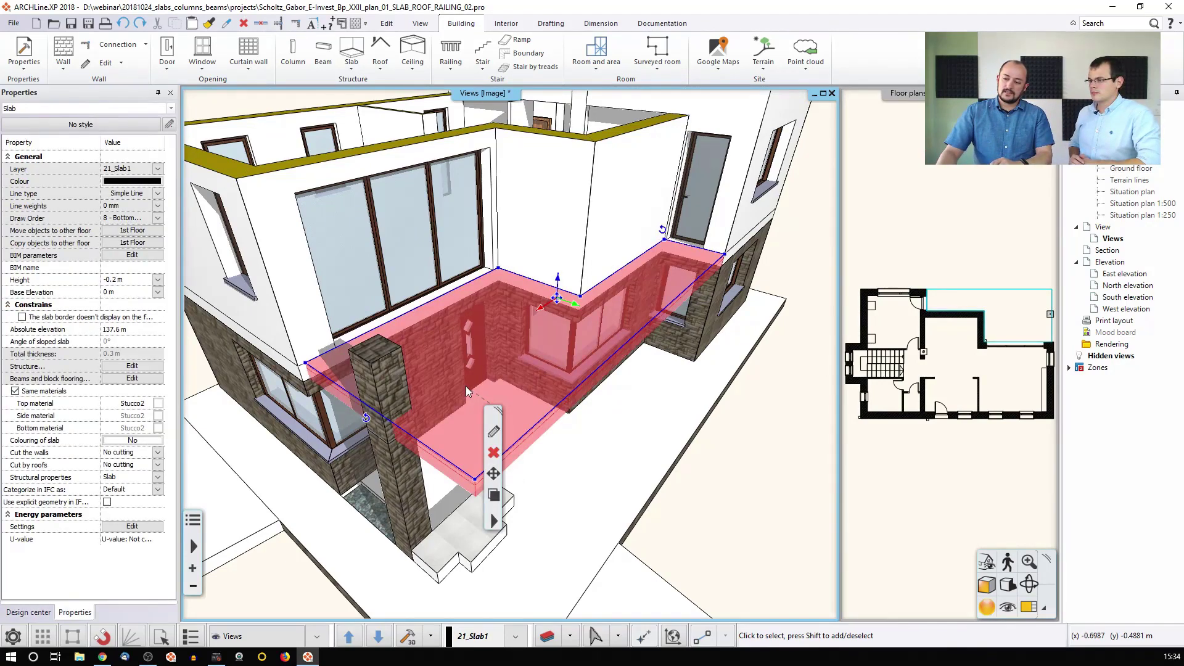
left_click(497, 437)
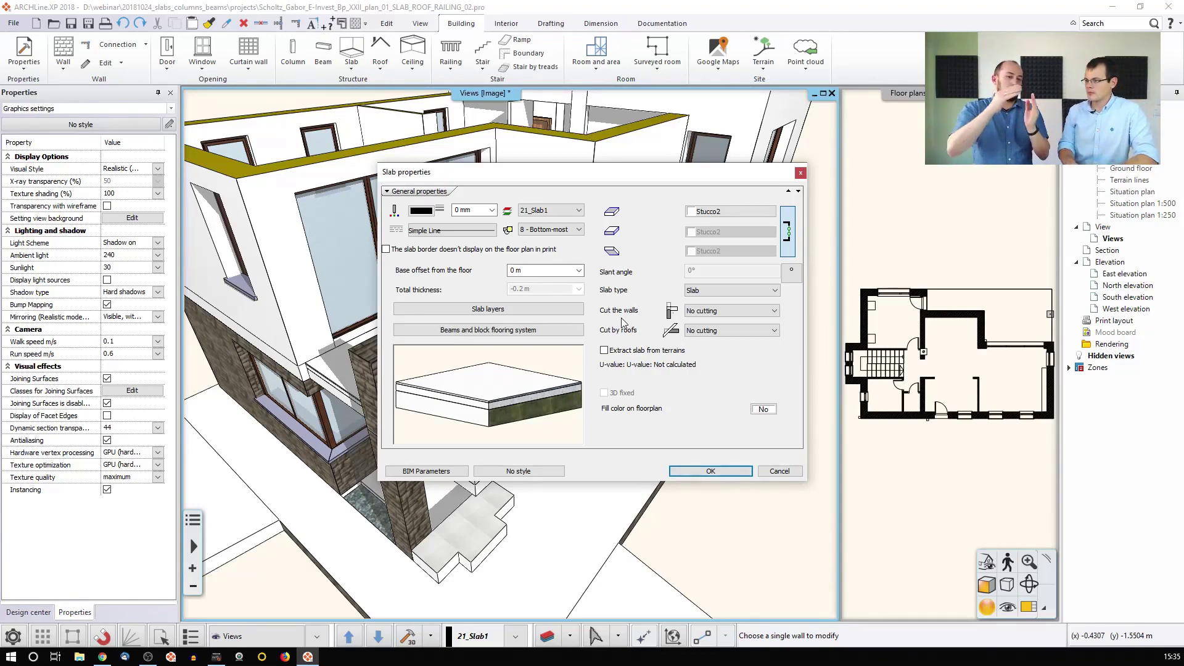
left_click(699, 311)
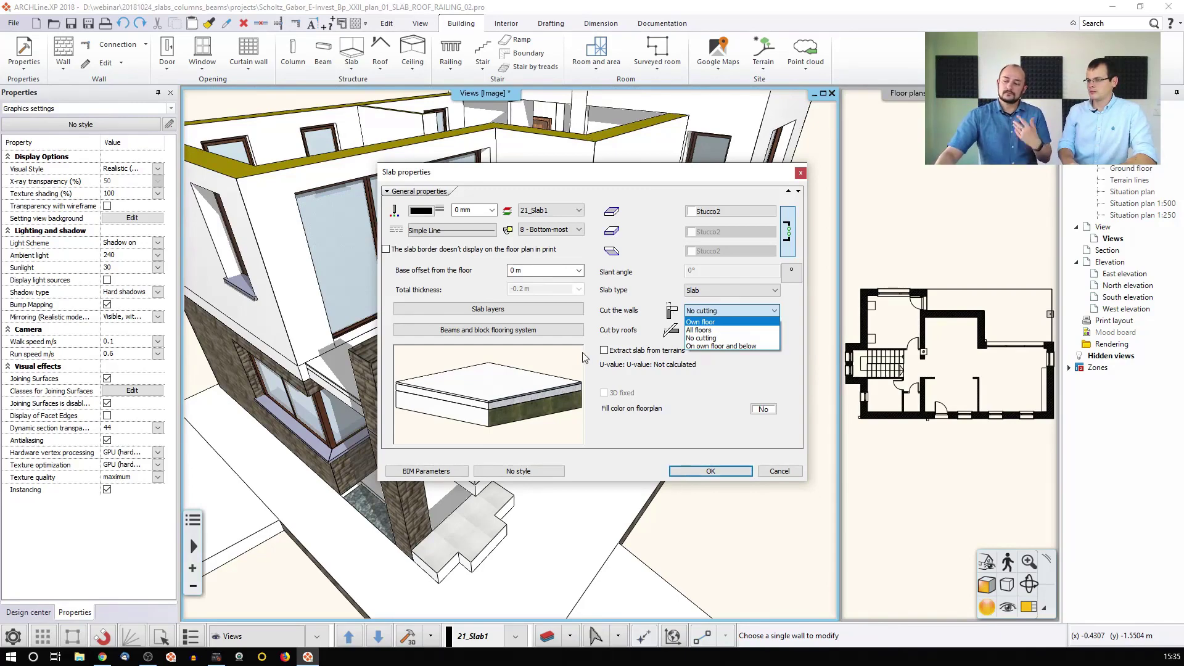
left_click(616, 317)
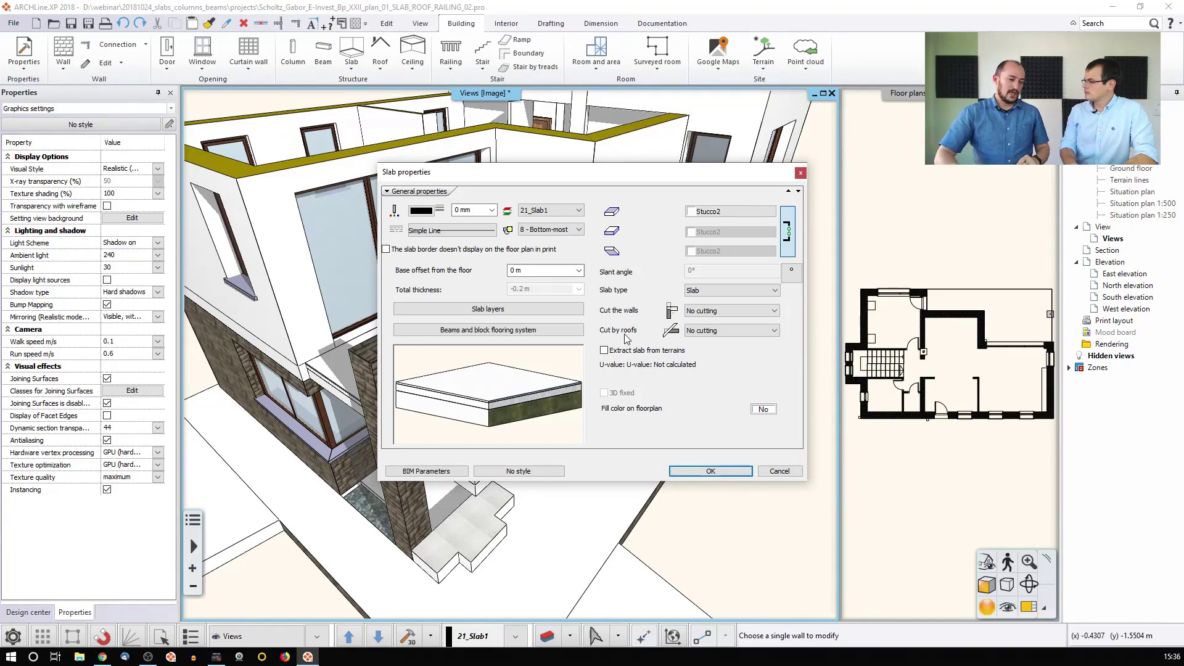
left_click(711, 332)
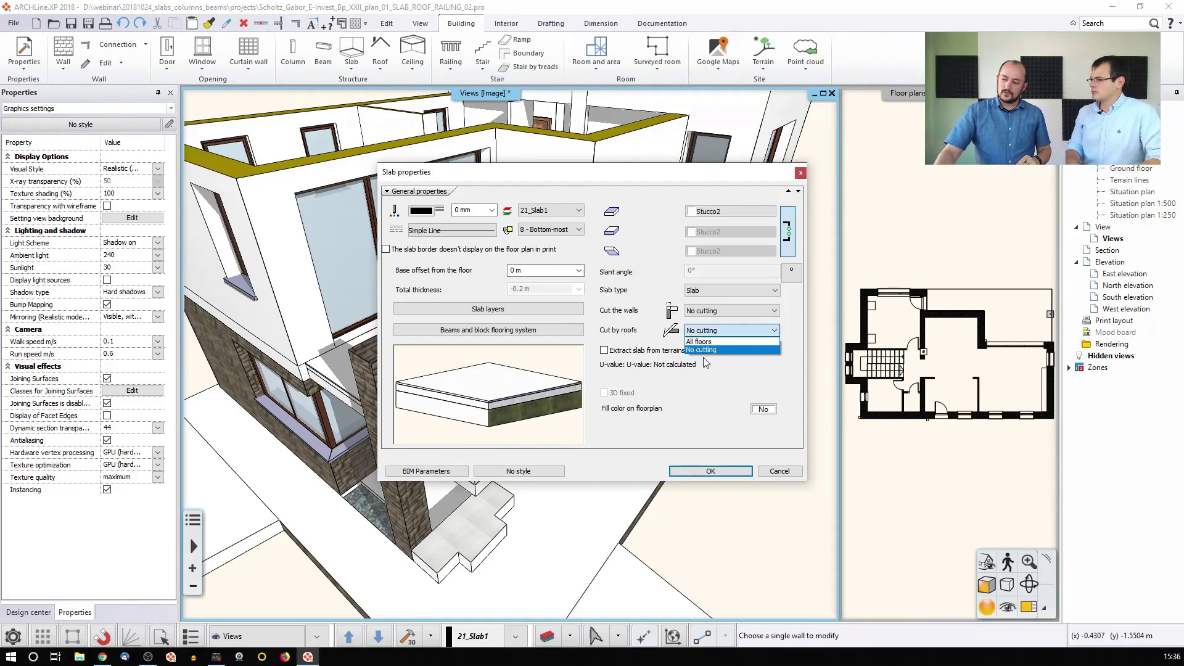
left_click(637, 334)
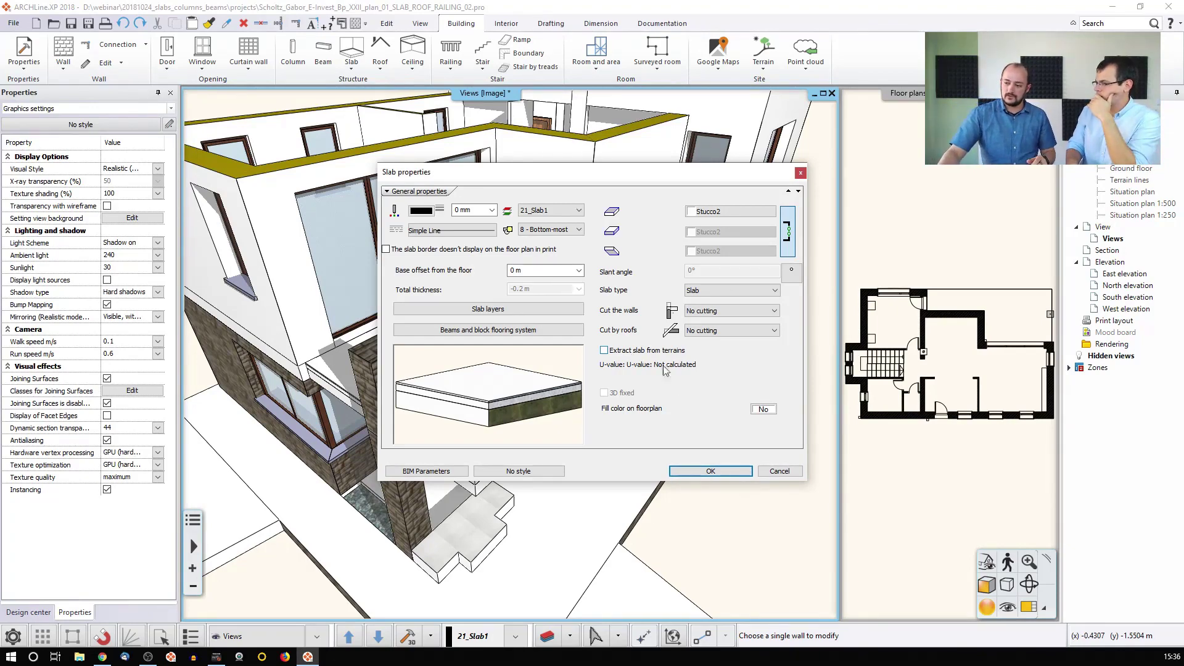
left_click(719, 467)
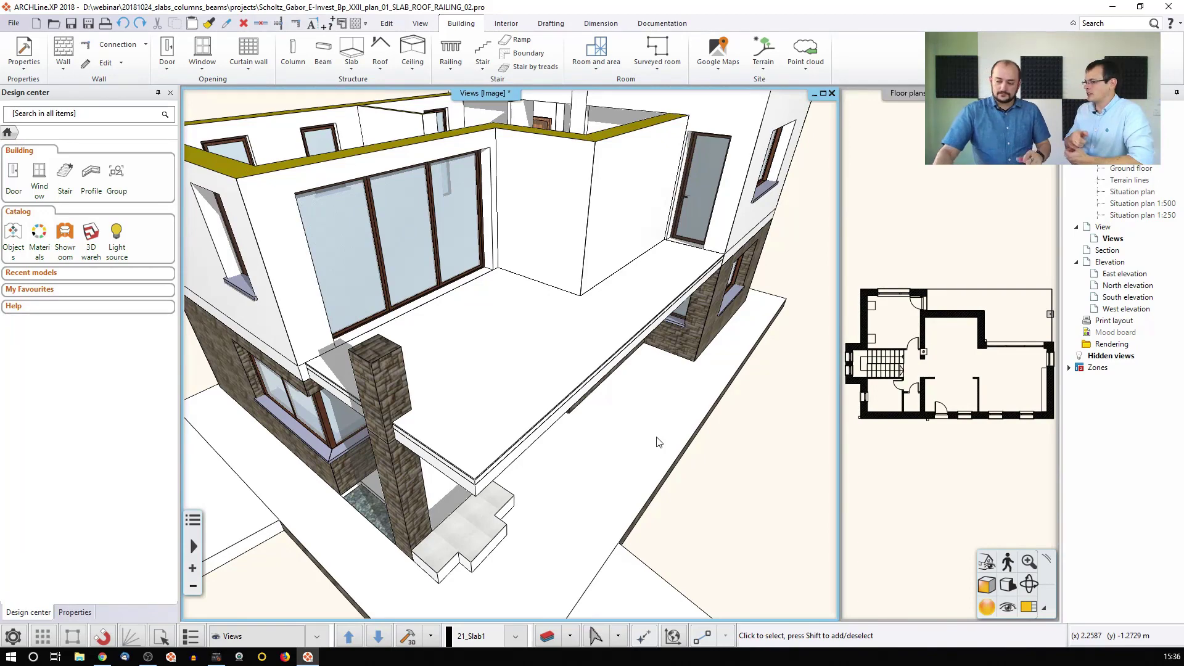
Enable beam creation in the terrace slab's beams and block flooring system.
left_click(512, 348)
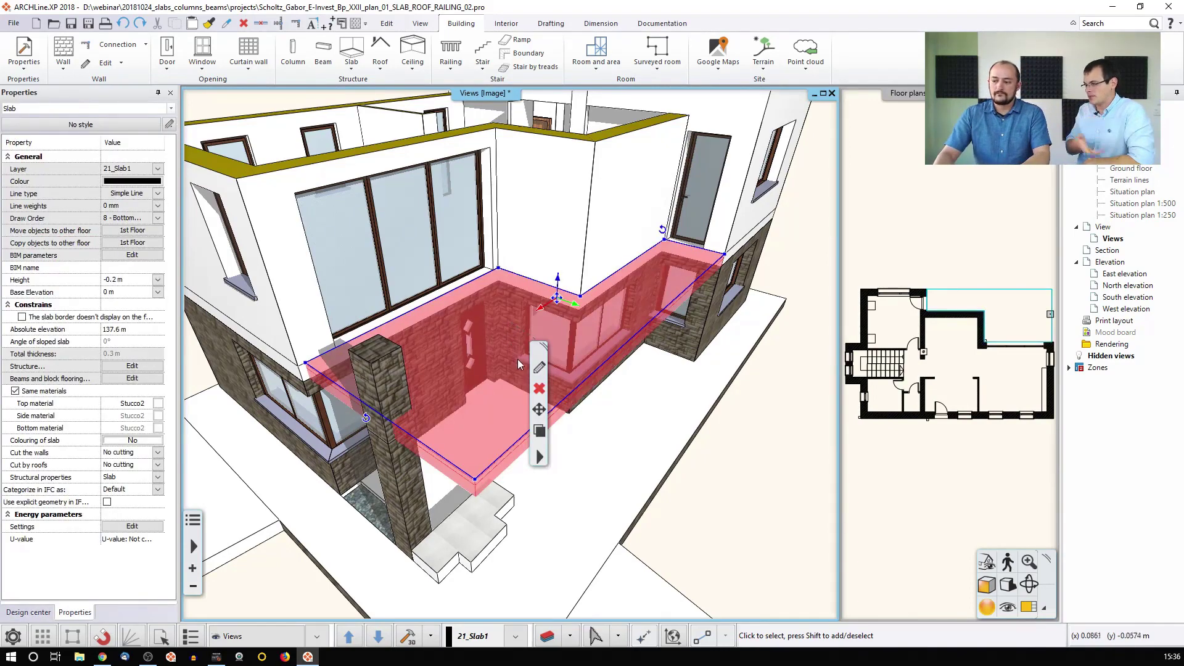
left_click(539, 367)
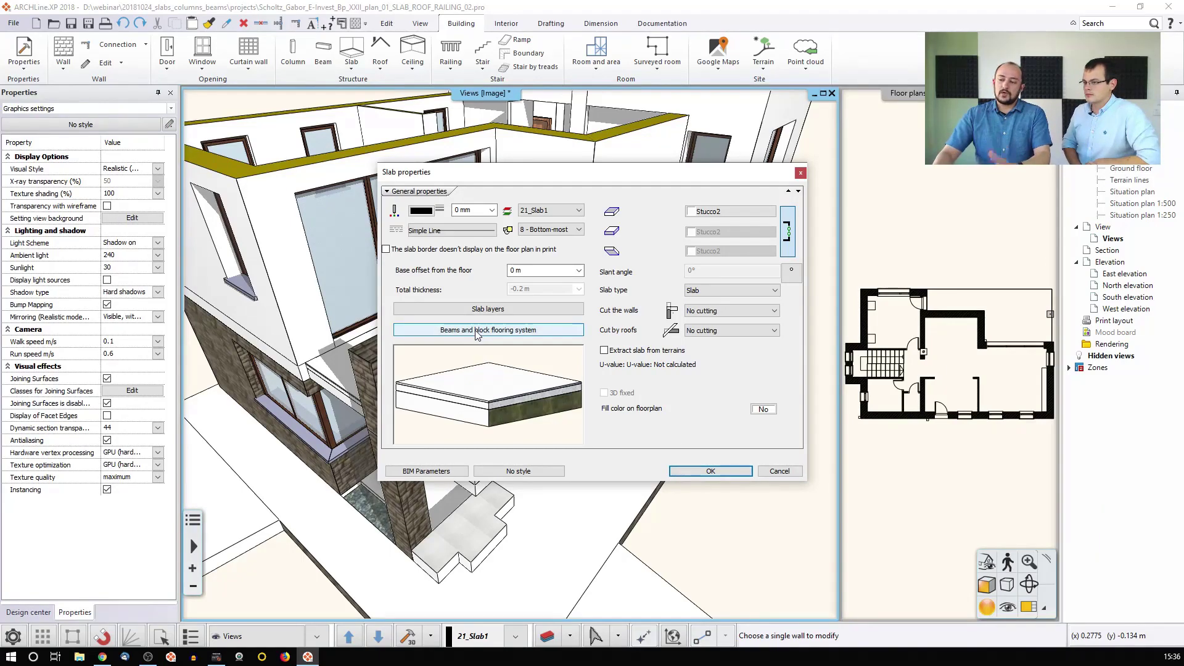
left_click(475, 331)
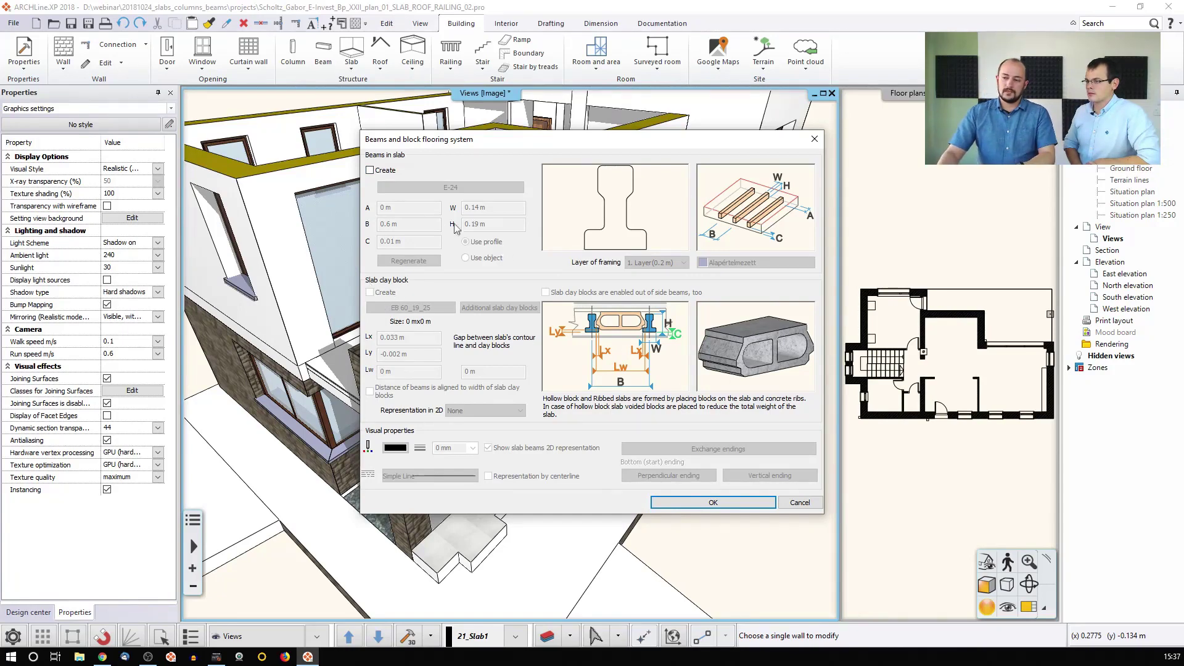
left_click(381, 172)
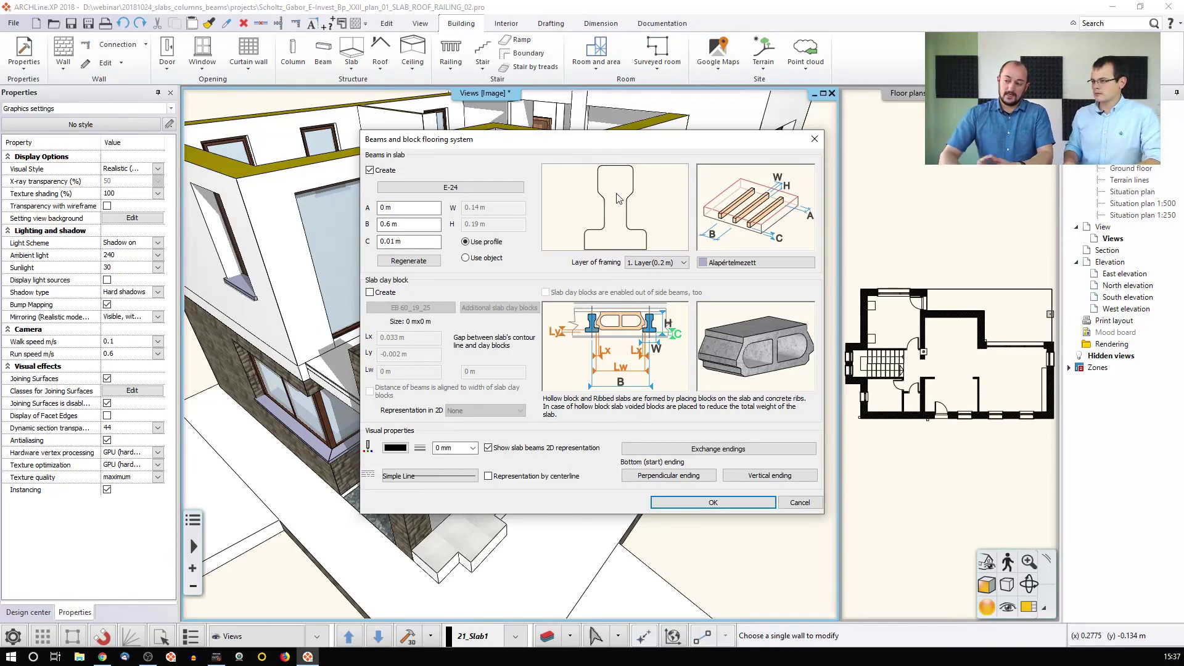
Search the profile library for "rectangle" and assign the Rectangle profile to the slab beams.
left_click(452, 188)
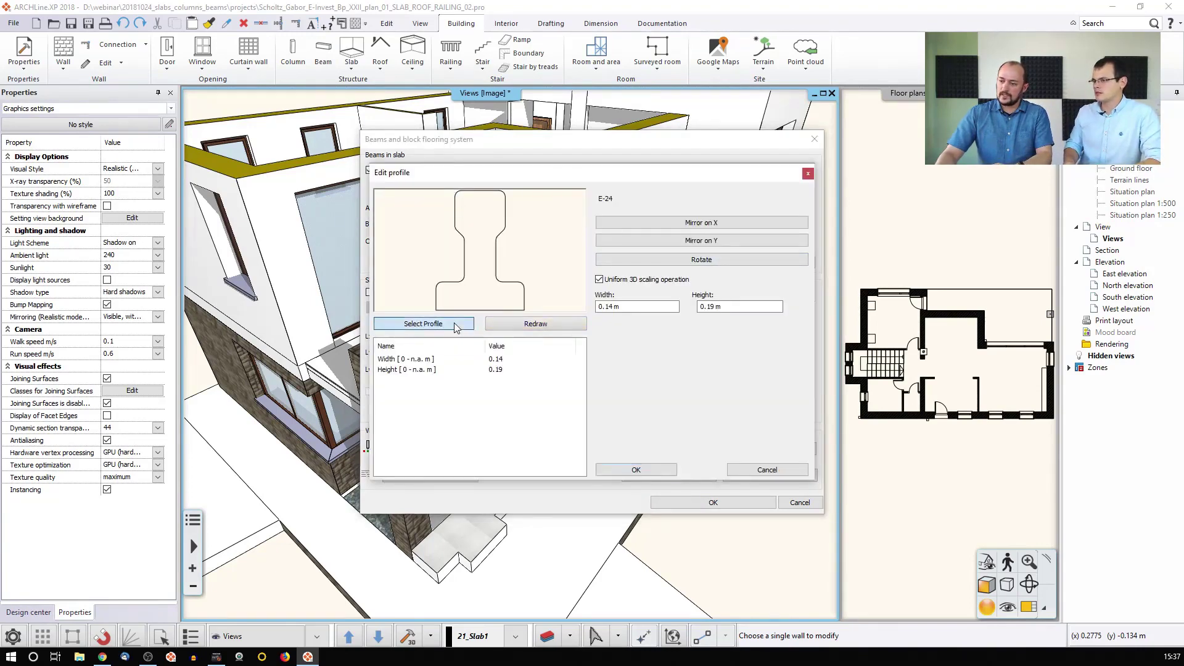
left_click(456, 325)
left_click(560, 189)
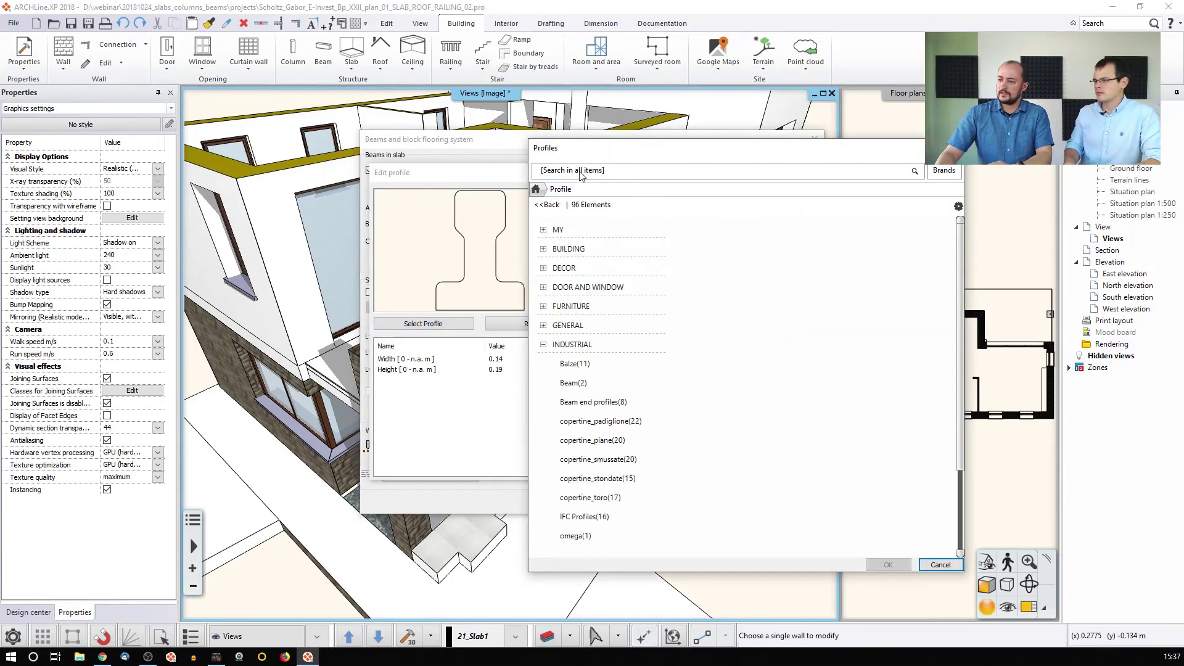
left_click(581, 172)
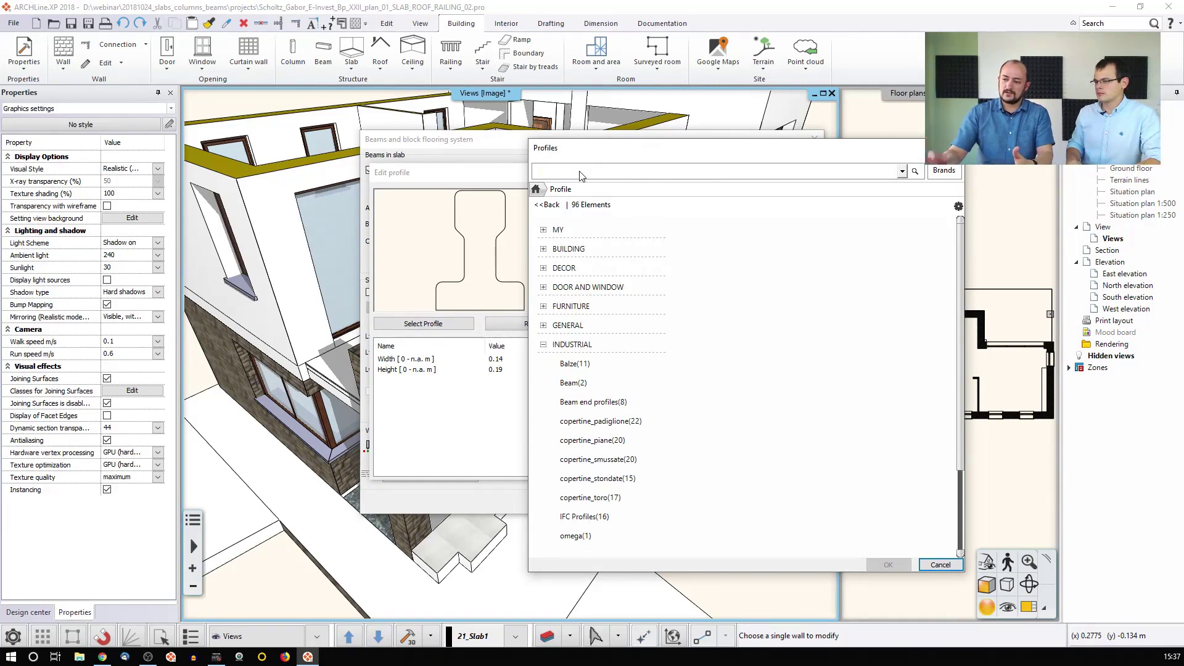
left_click(536, 189)
left_click(555, 171)
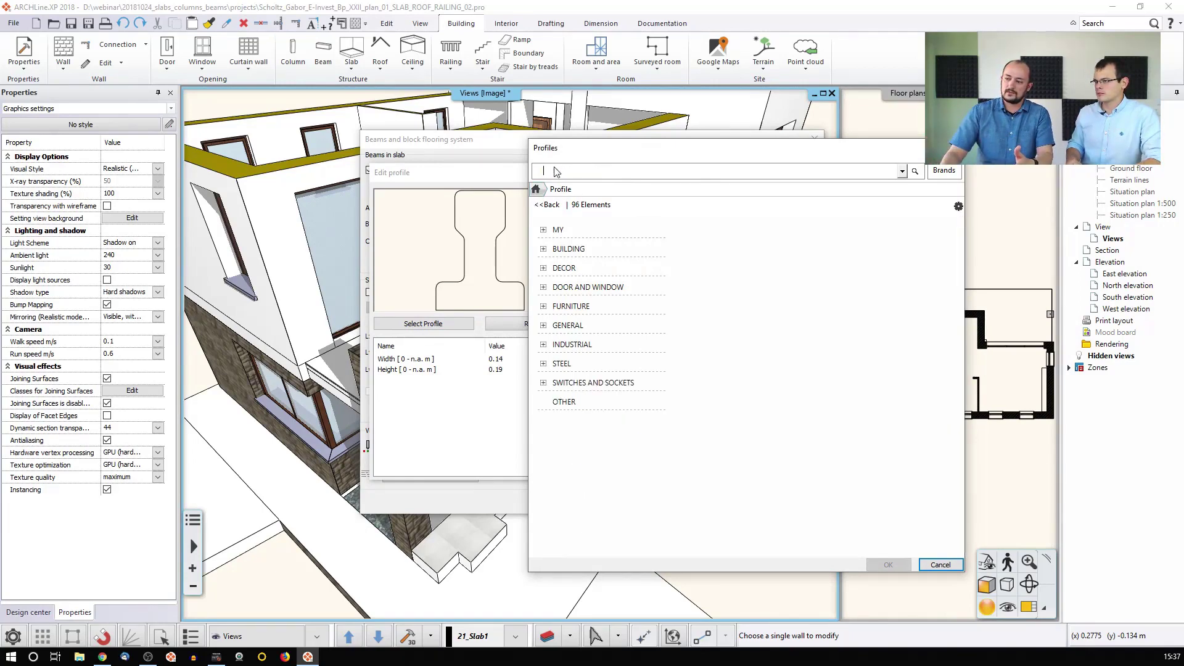
type("recta")
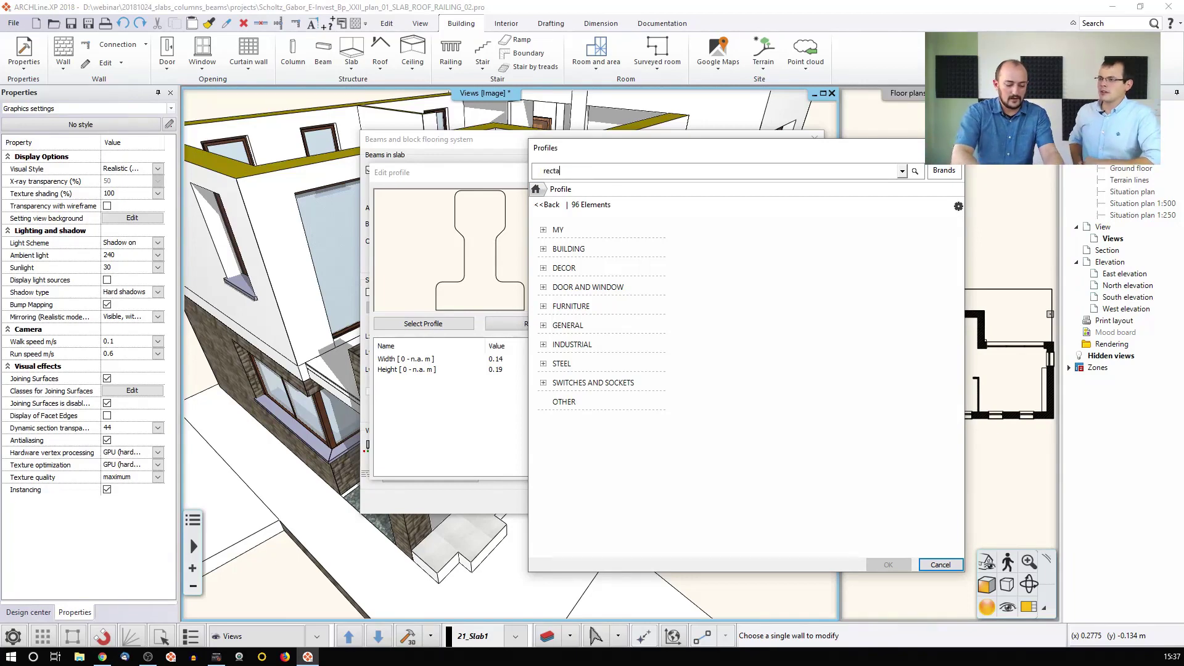
type("ngle")
key("Return")
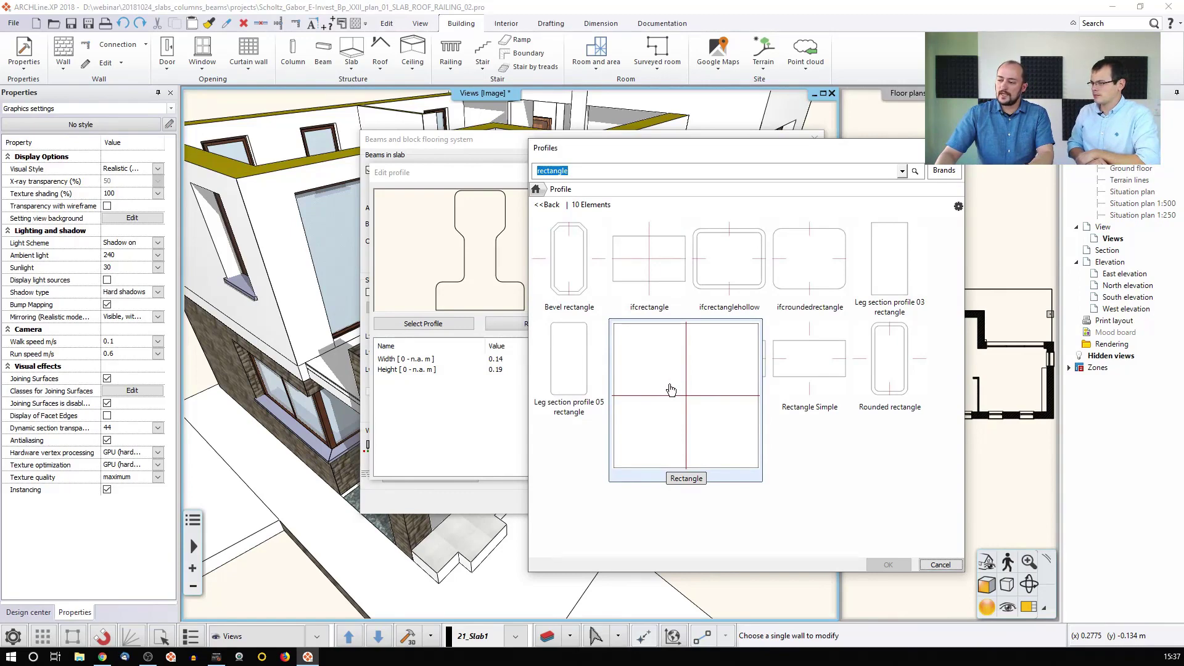
left_click(659, 414)
left_click(888, 564)
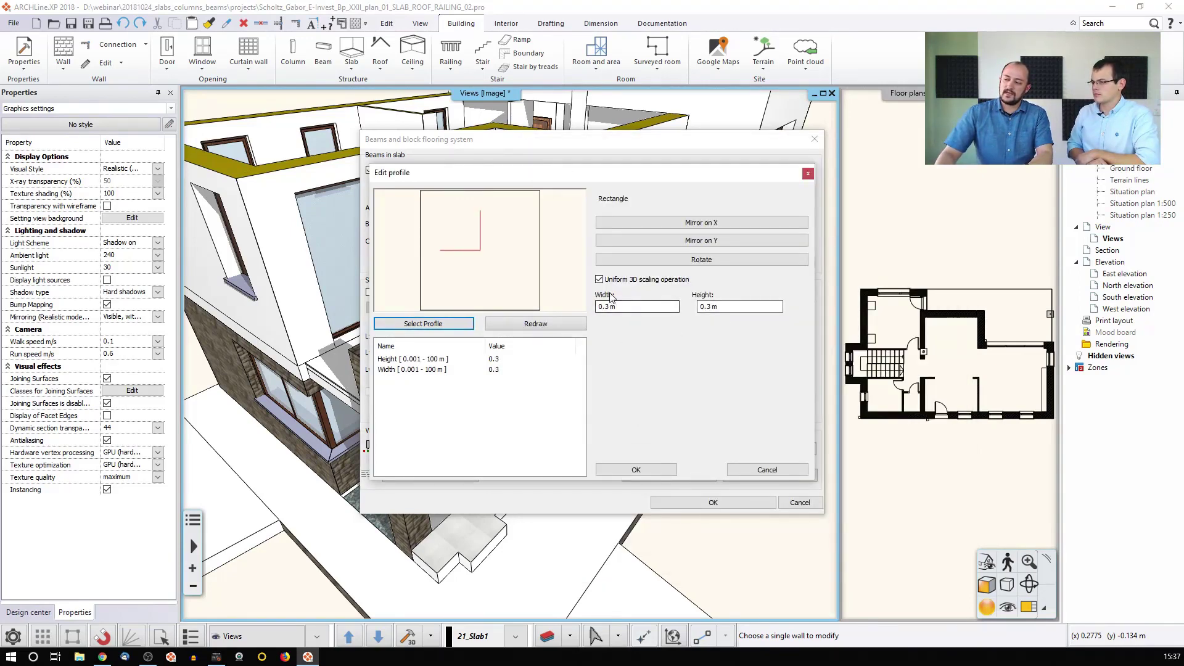
Size the rectangular beam profile to 0.1 m wide and 0.2 m high, with uniform 3D scaling turned off.
left_click_drag(606, 308, 632, 309)
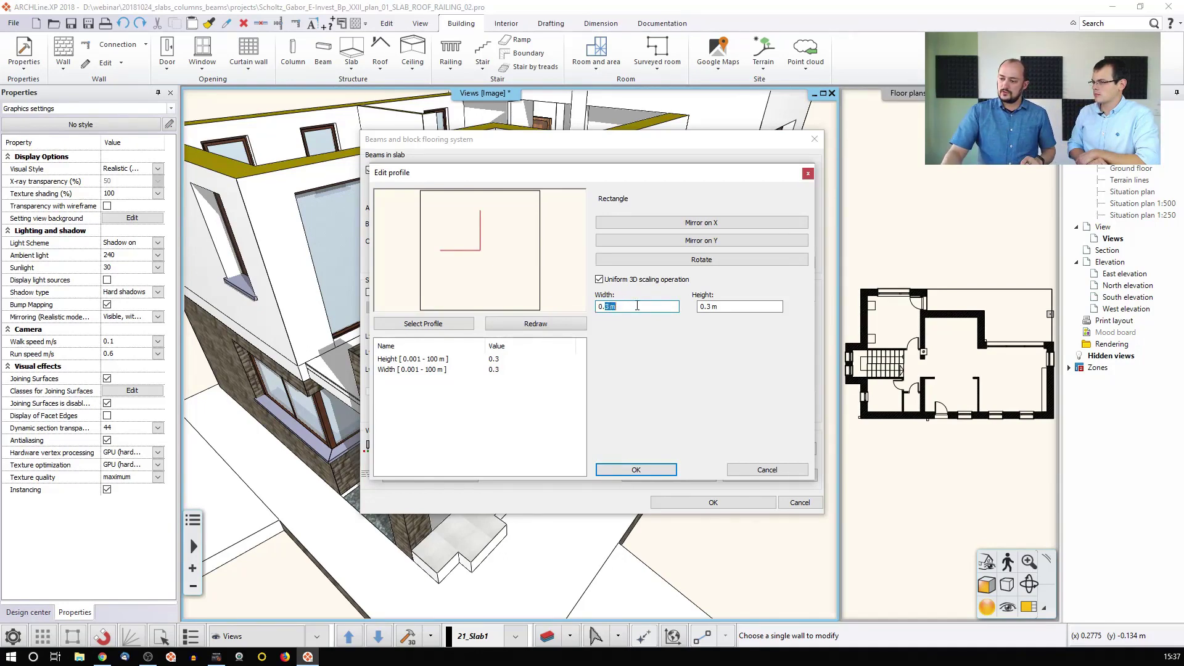
type("1")
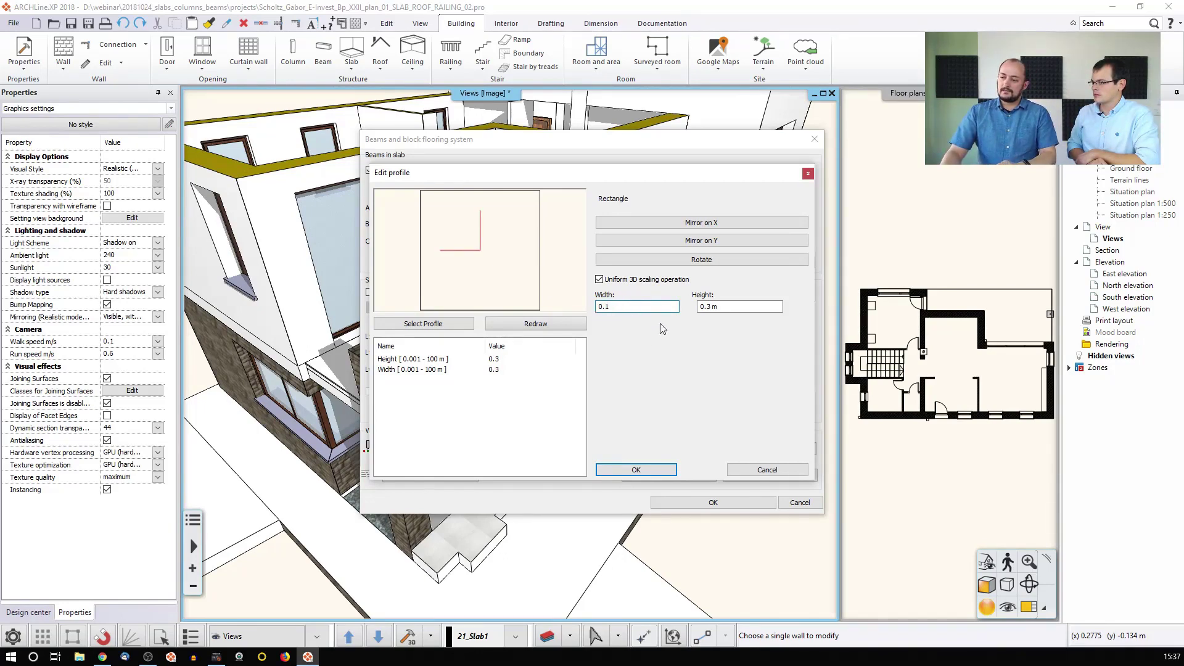
key("Tab")
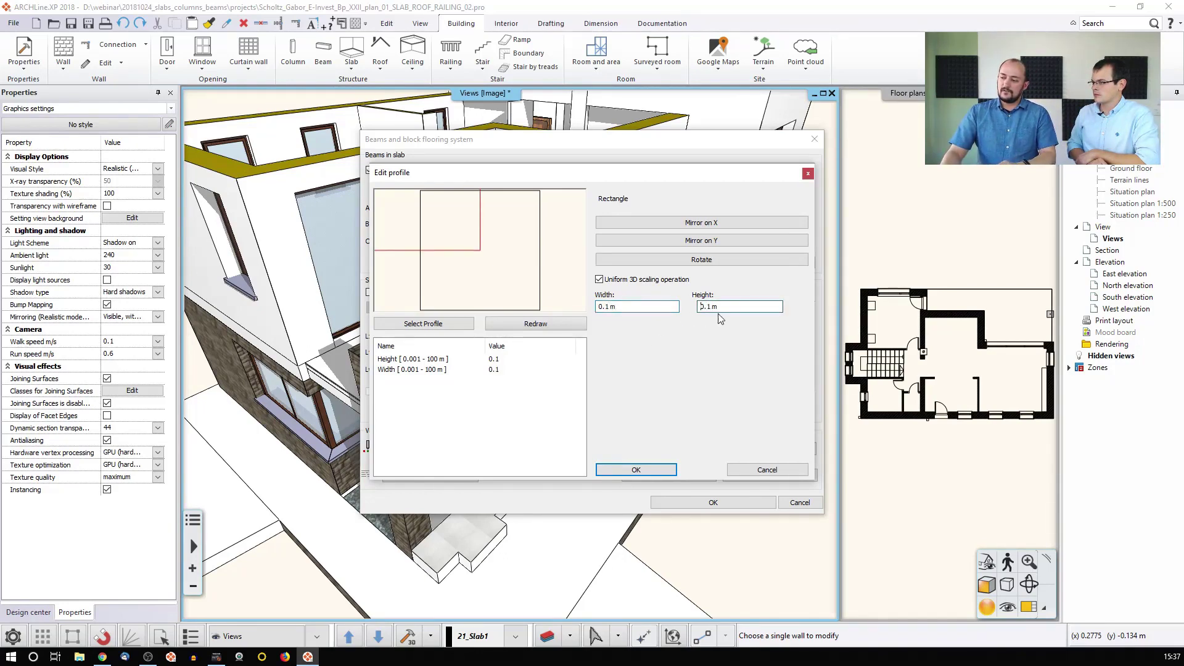
left_click(599, 279)
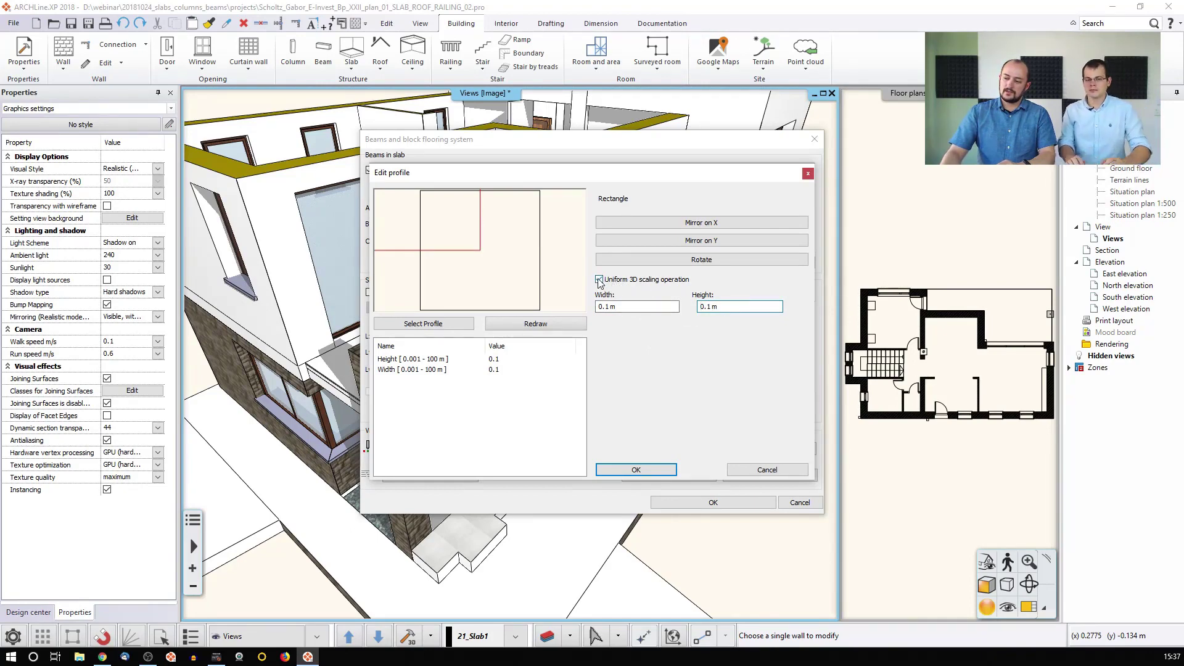
triple_click(725, 307)
type("0.2")
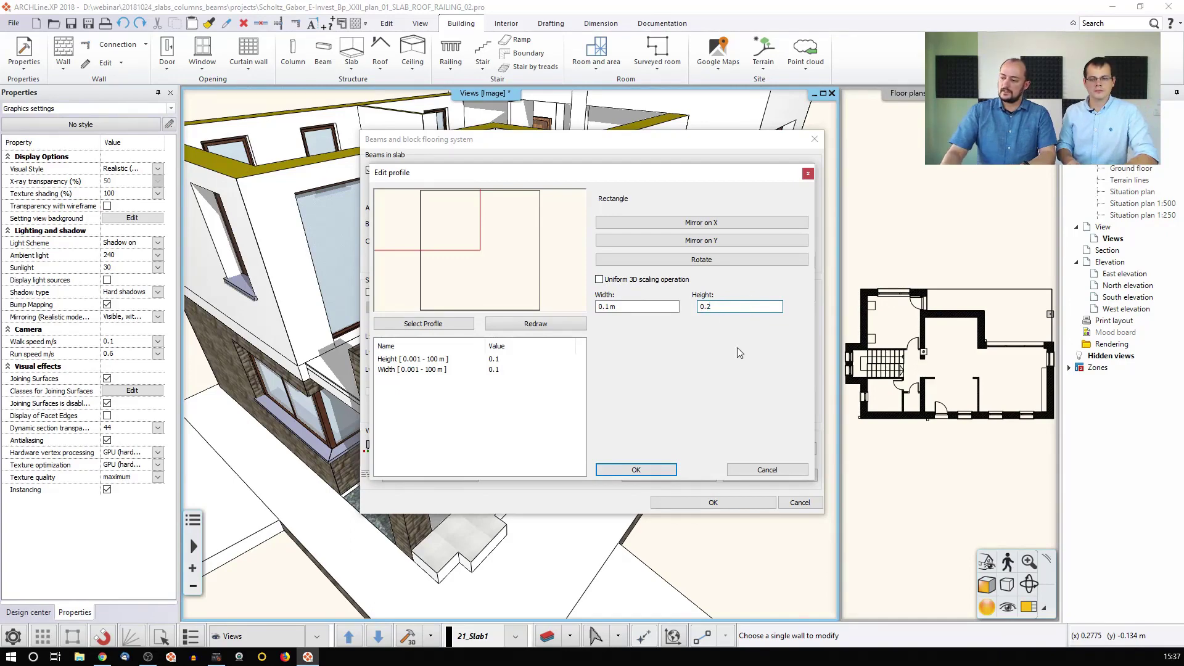
left_click(663, 307)
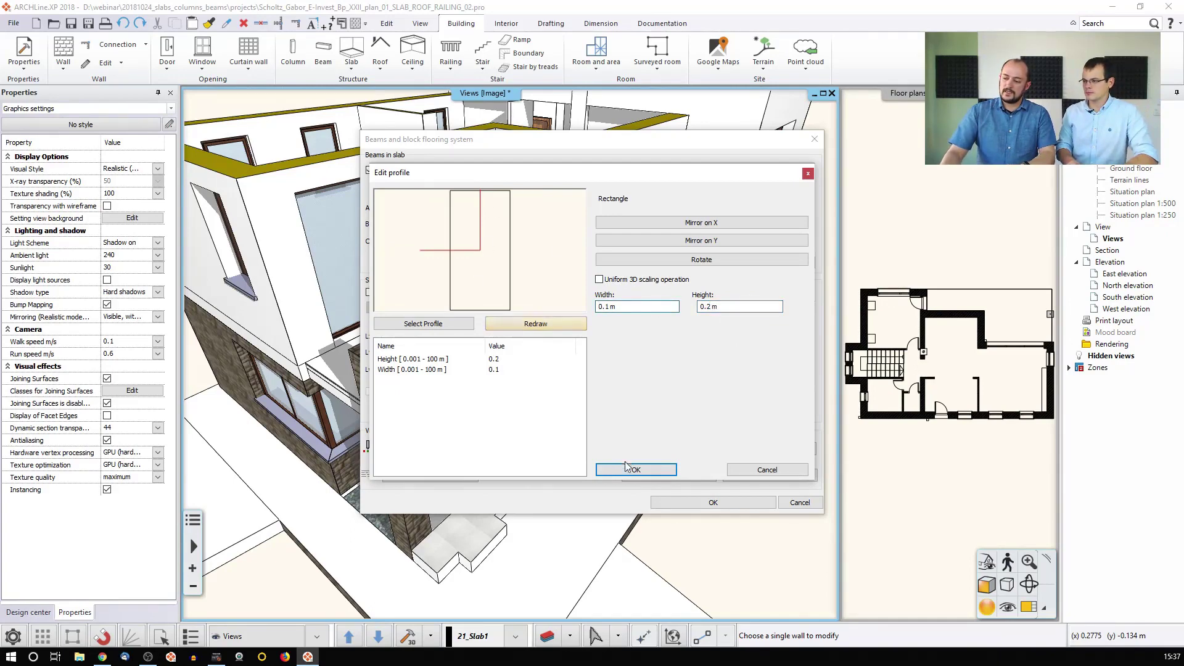
left_click(625, 468)
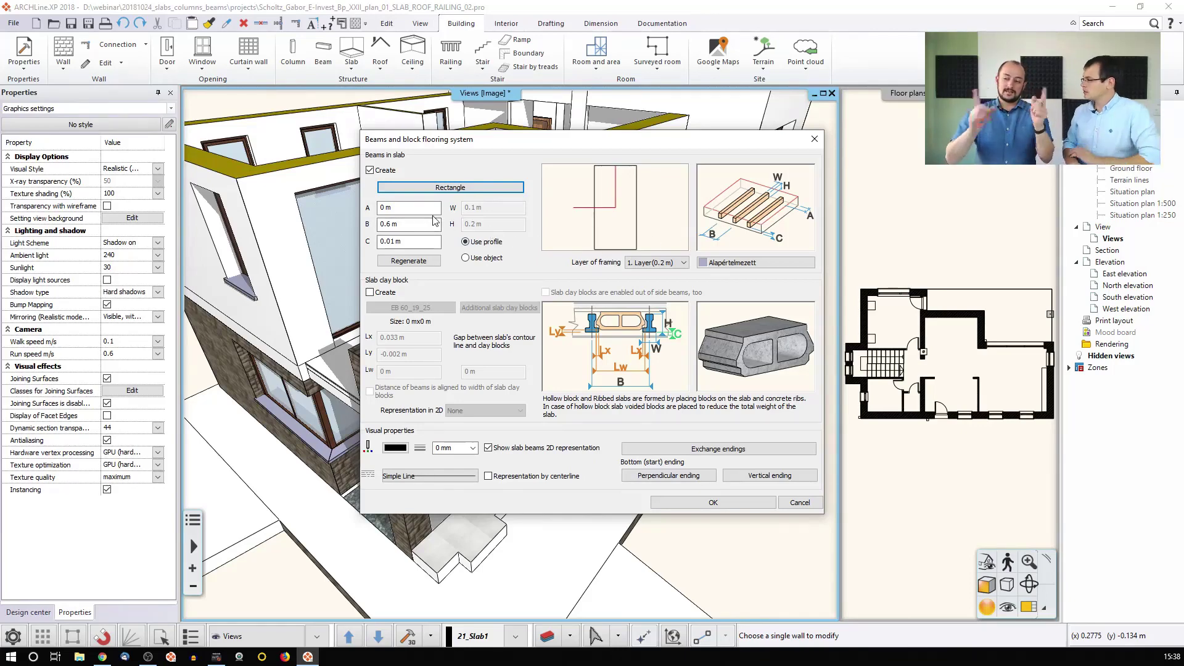
Keep 1. Layer (0.2 m) as the layer of framing and apply the beam system to the terrace slab.
left_click(412, 242)
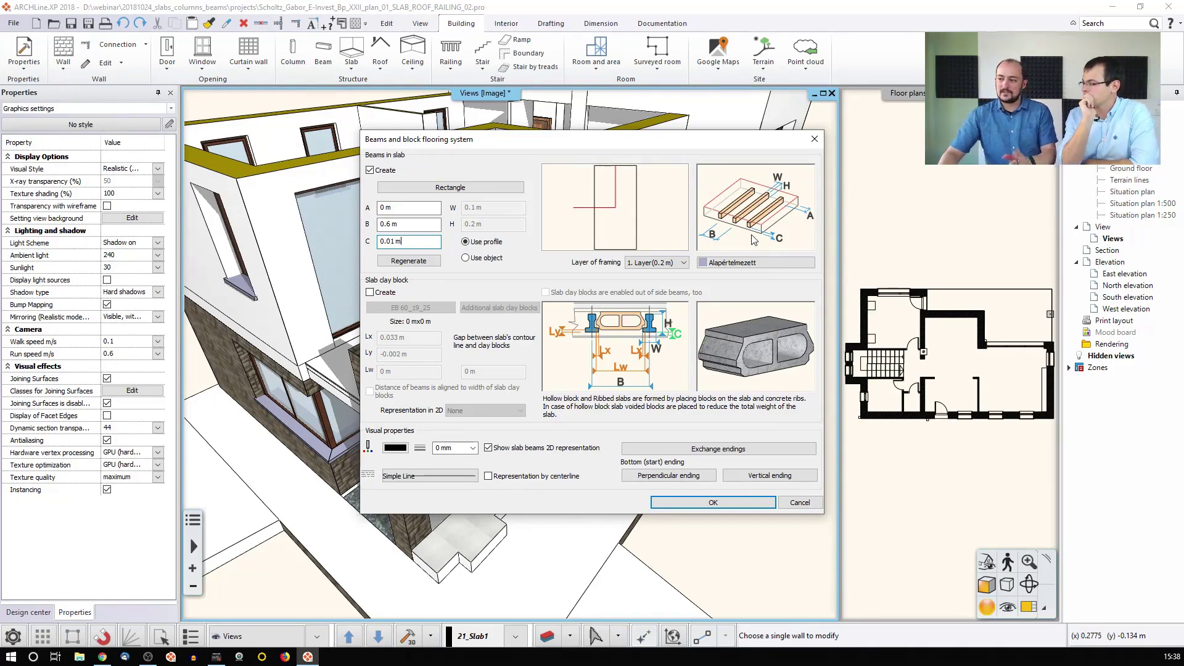
left_click(652, 264)
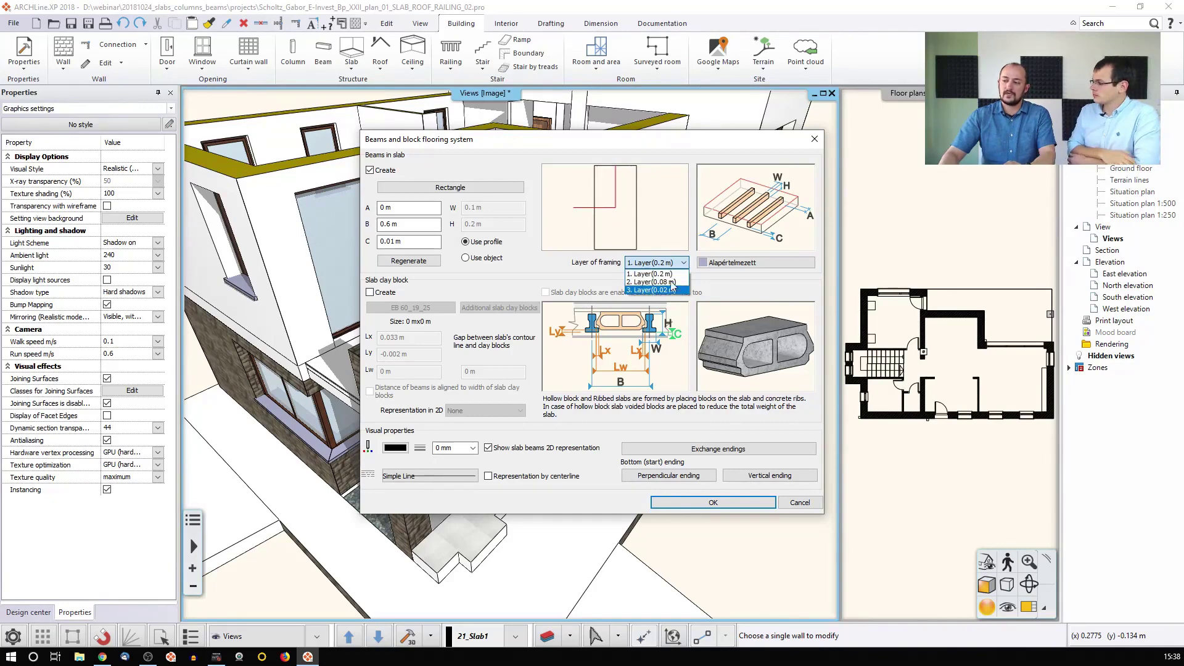
left_click(657, 274)
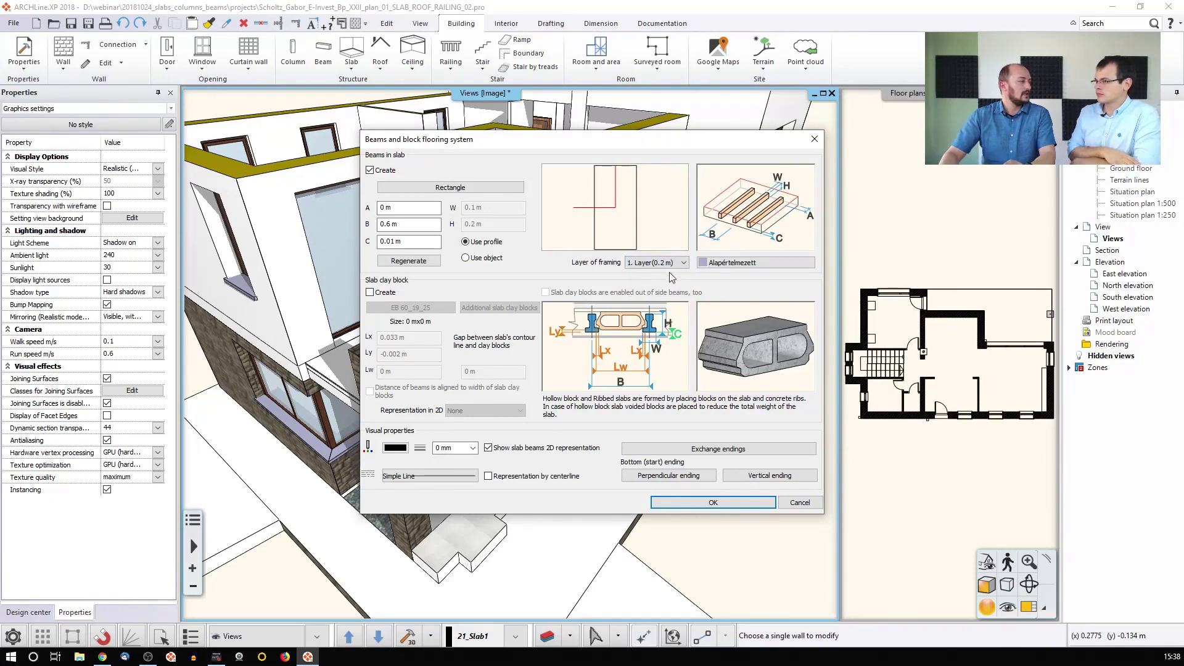
left_click(691, 503)
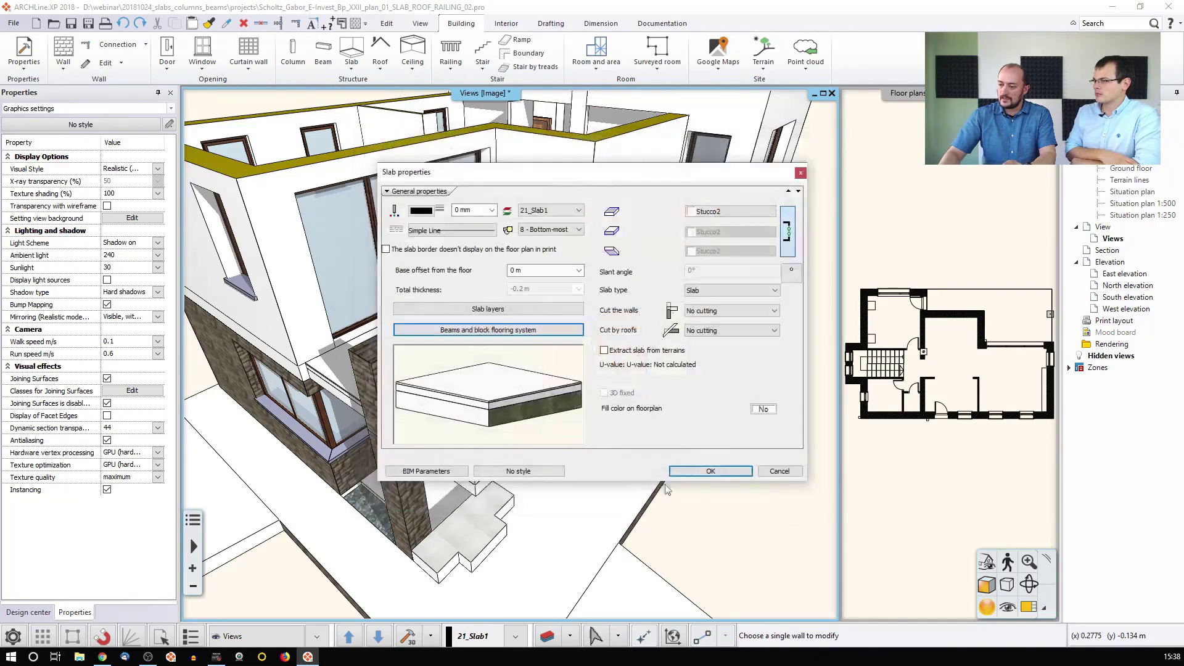
left_click(711, 471)
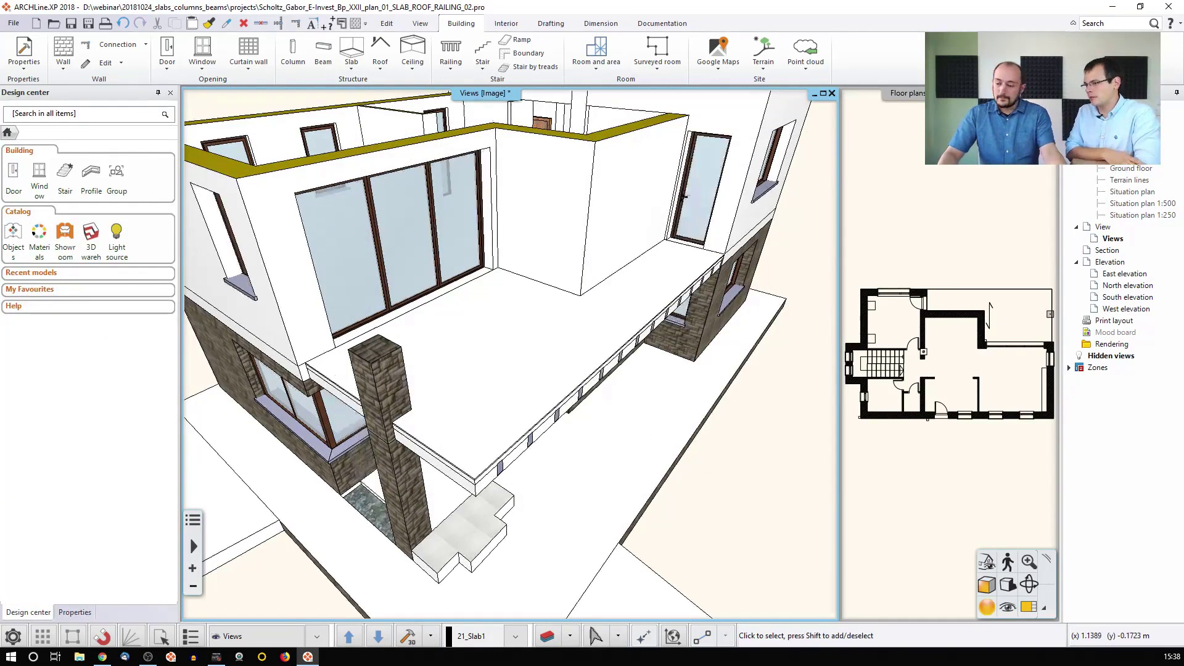
Hide the terrace slab's bottom Concrete2 layer in 3D so that only its beams show beneath the upper layers.
middle_click_drag(603, 389, 538, 306)
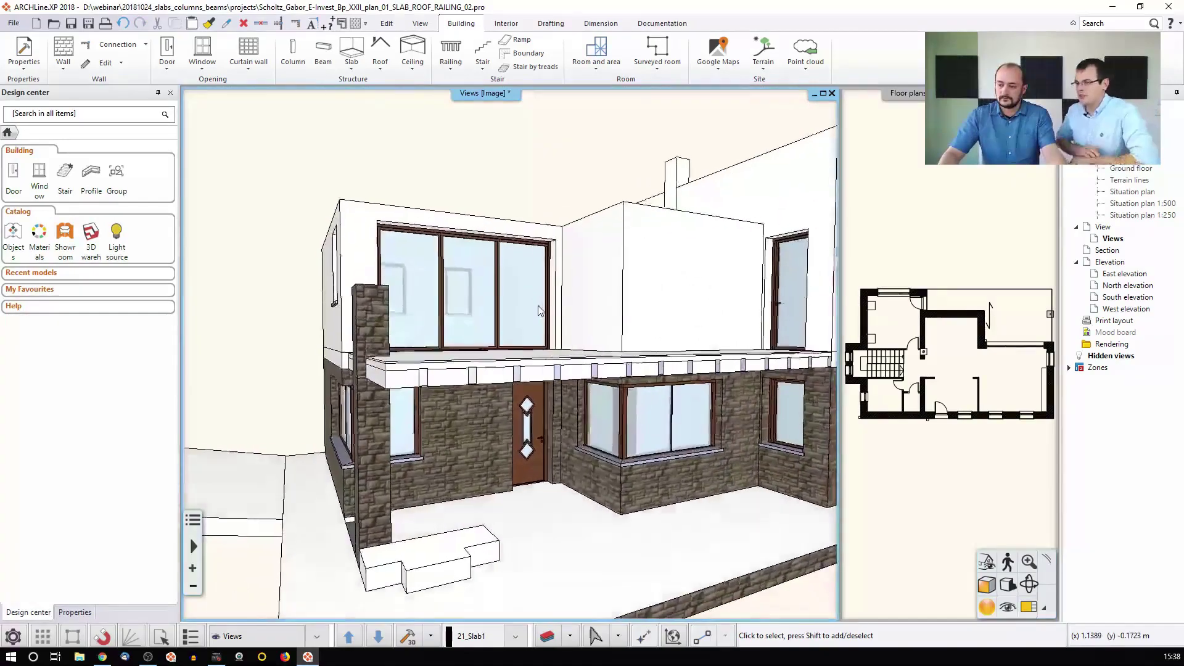
scroll(487, 387, "up", 5)
middle_click_drag(494, 410, 609, 434)
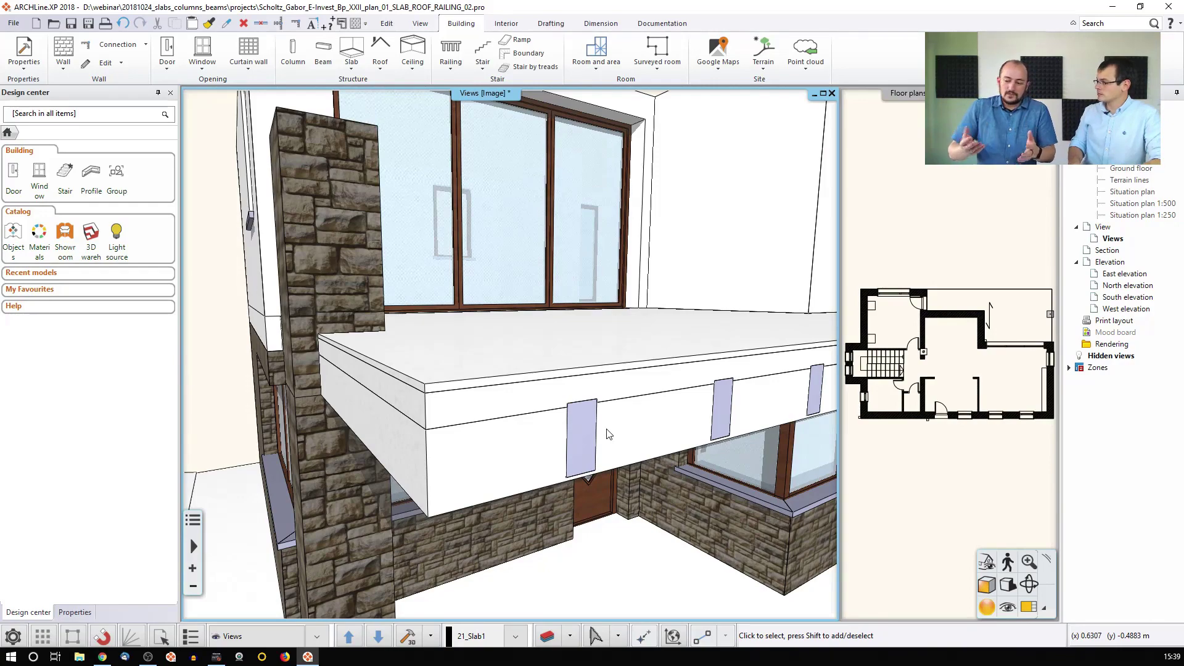
left_click(607, 434)
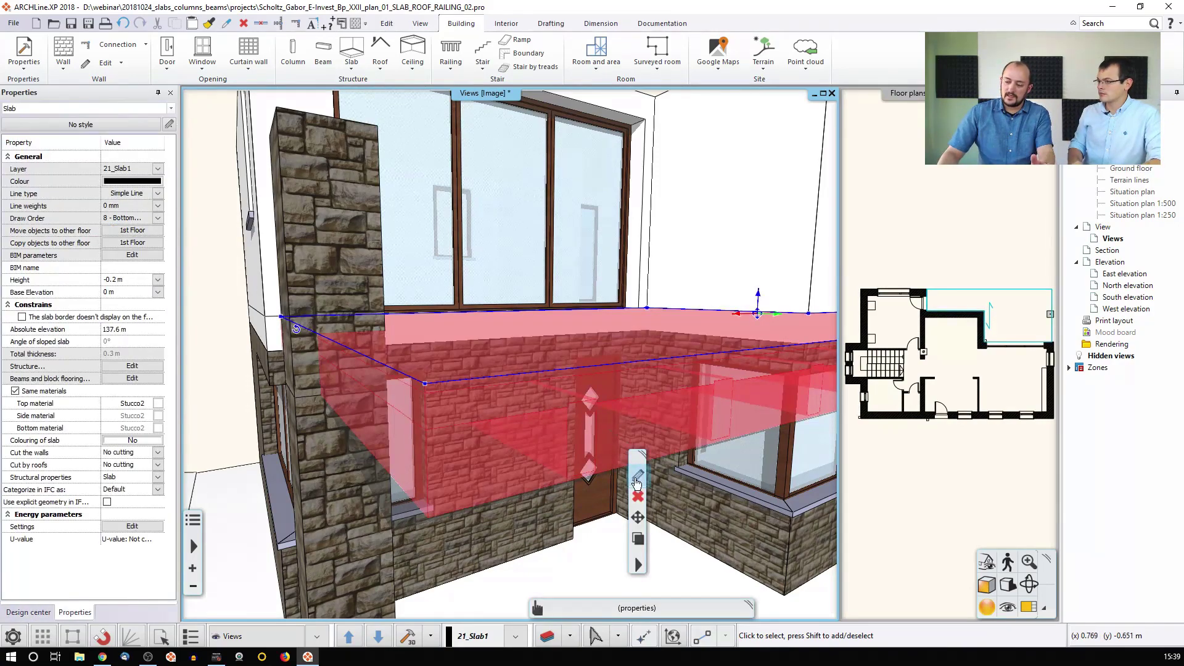
left_click(637, 477)
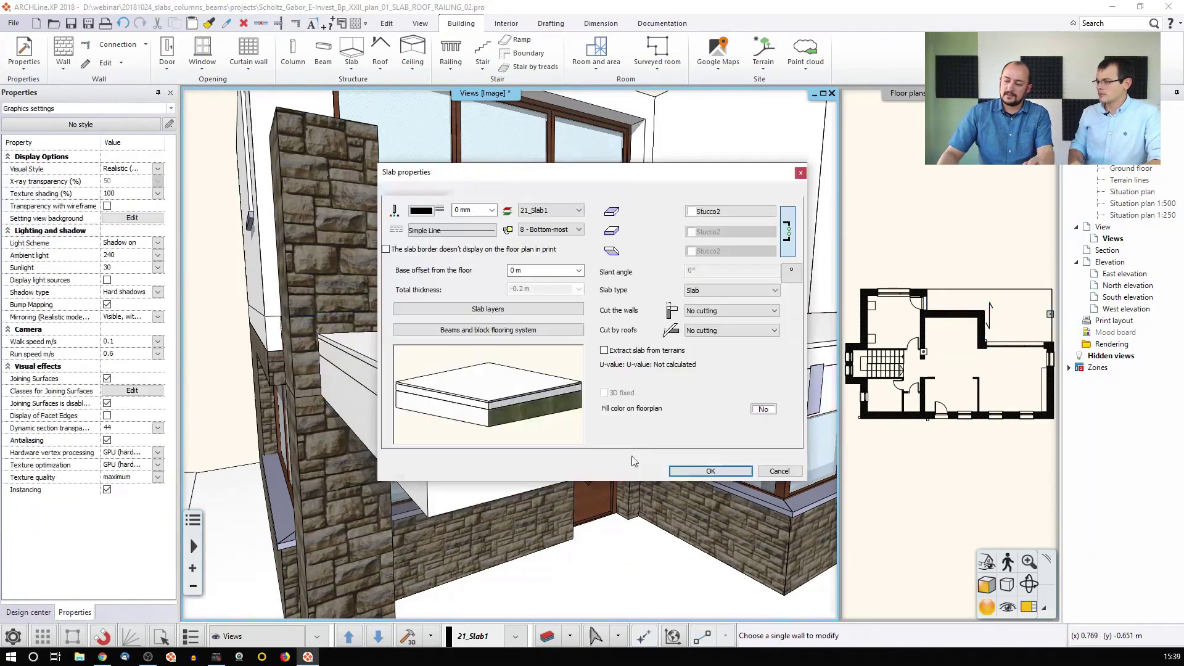
left_click(498, 314)
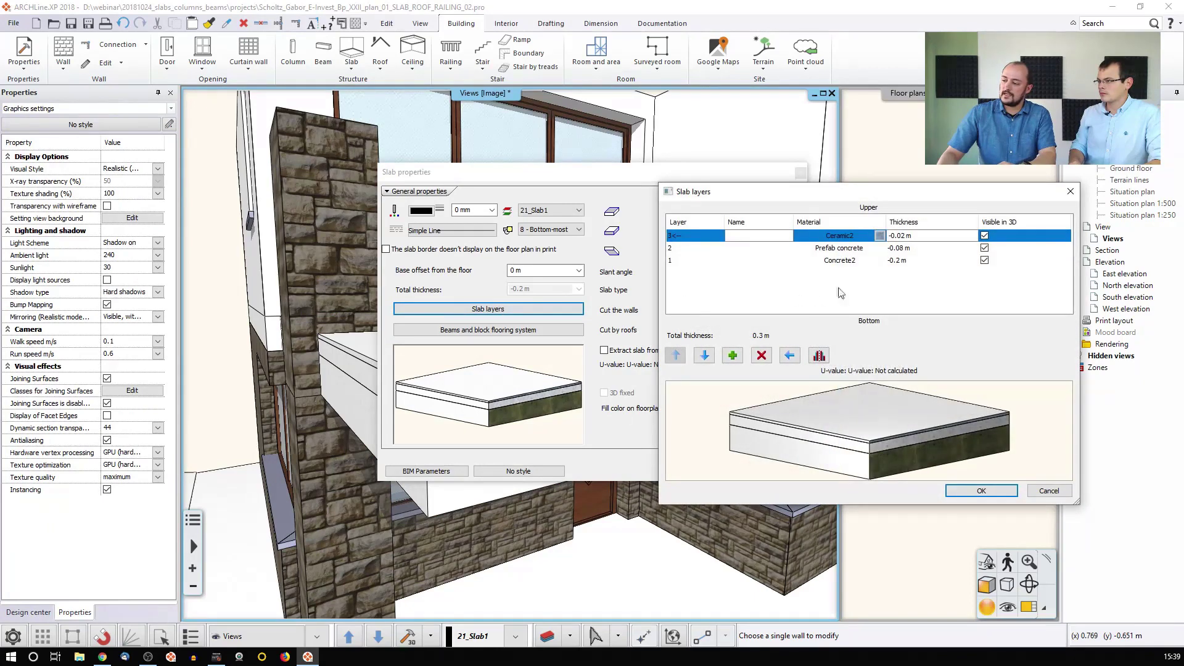
left_click(985, 262)
left_click(979, 491)
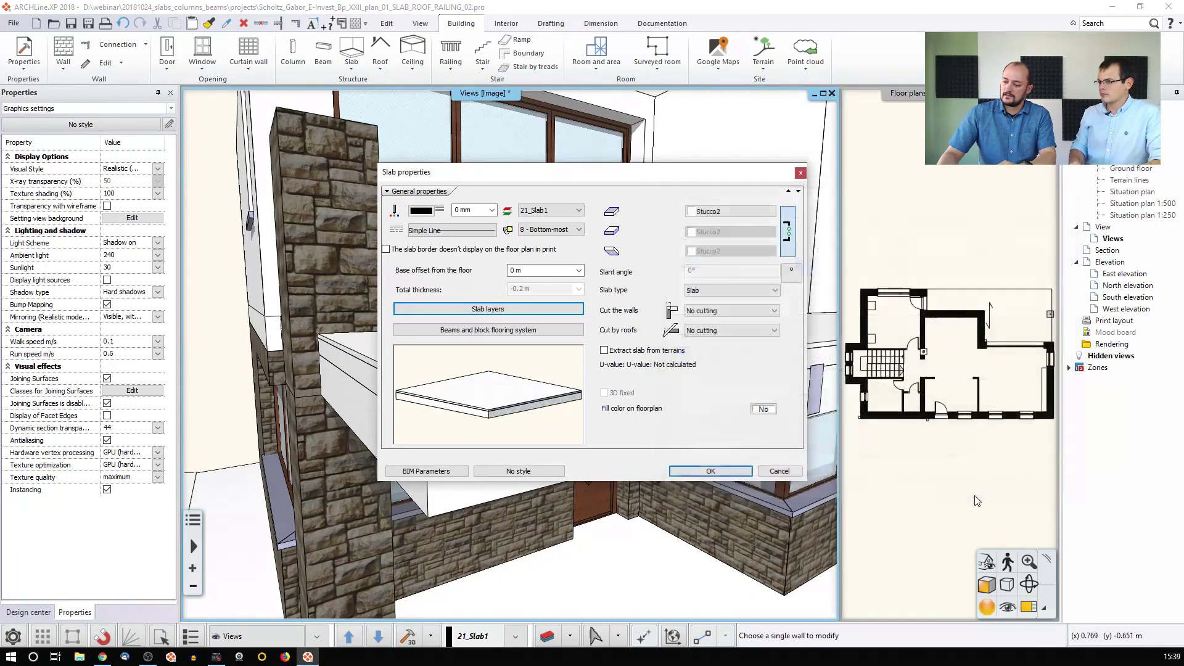
left_click(716, 473)
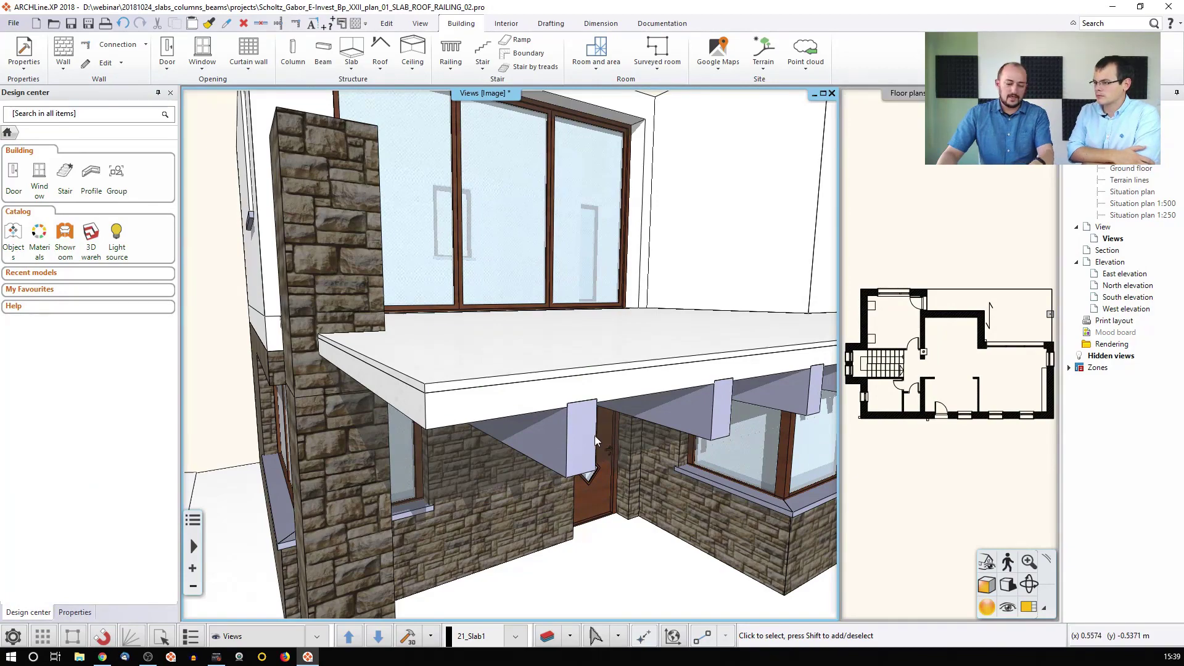
Delete the 0.2 m Concrete2 bottom layer from the terrace slab and apply the change.
left_click(575, 415)
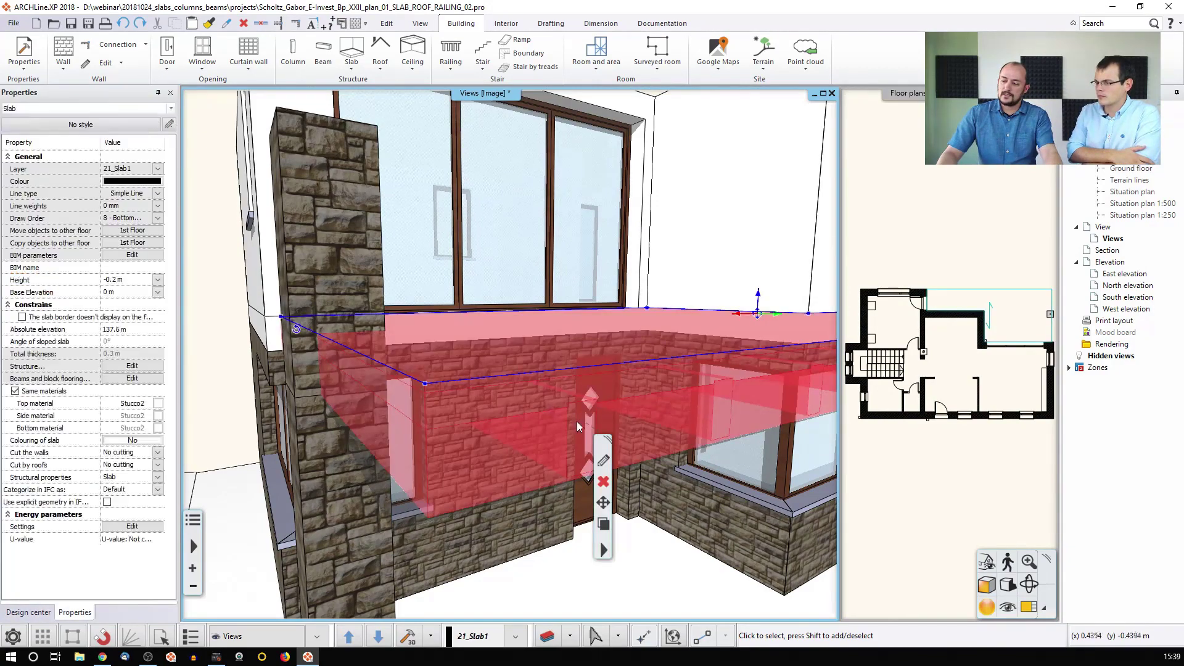
left_click(603, 461)
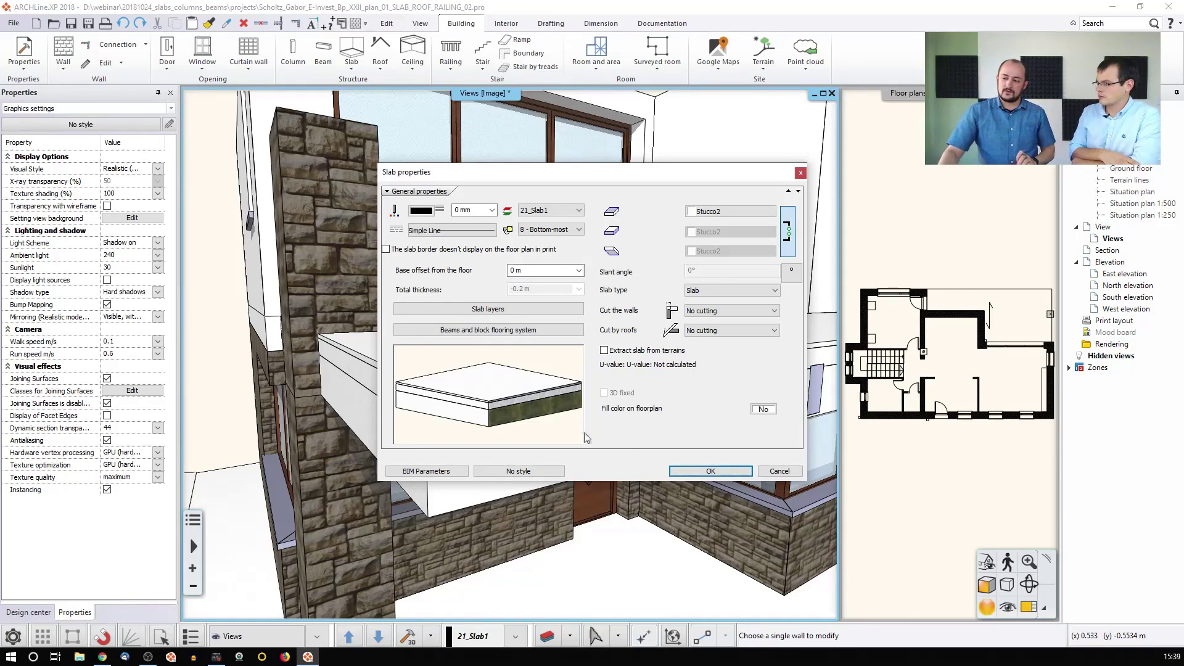
left_click(492, 309)
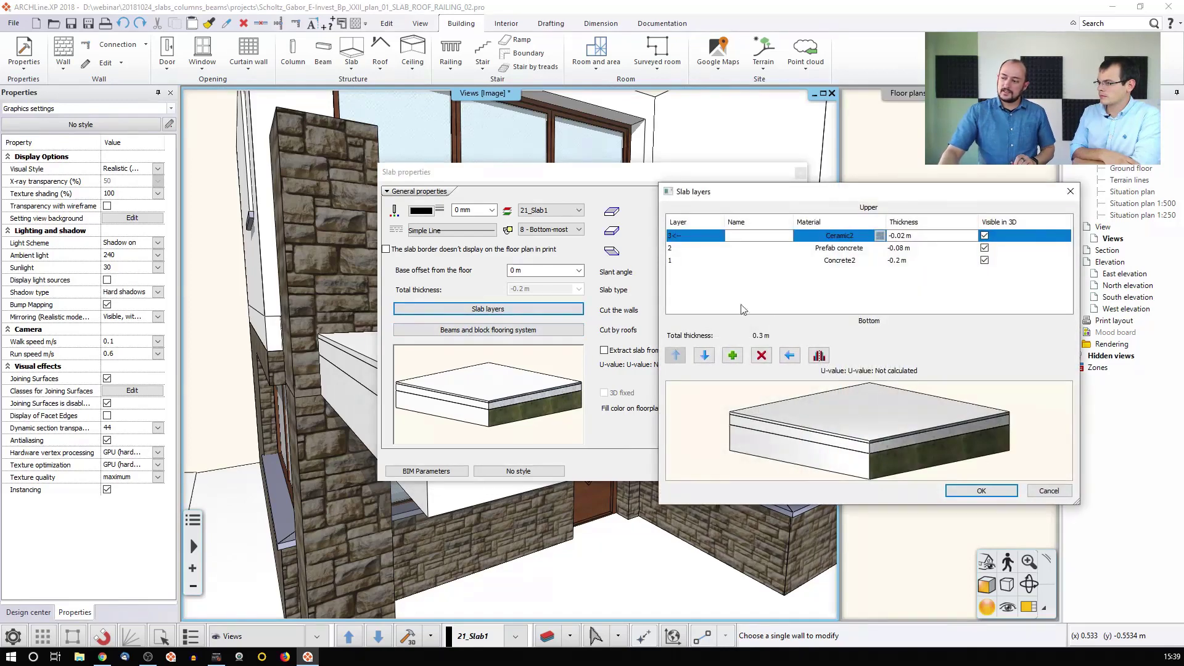
left_click(861, 261)
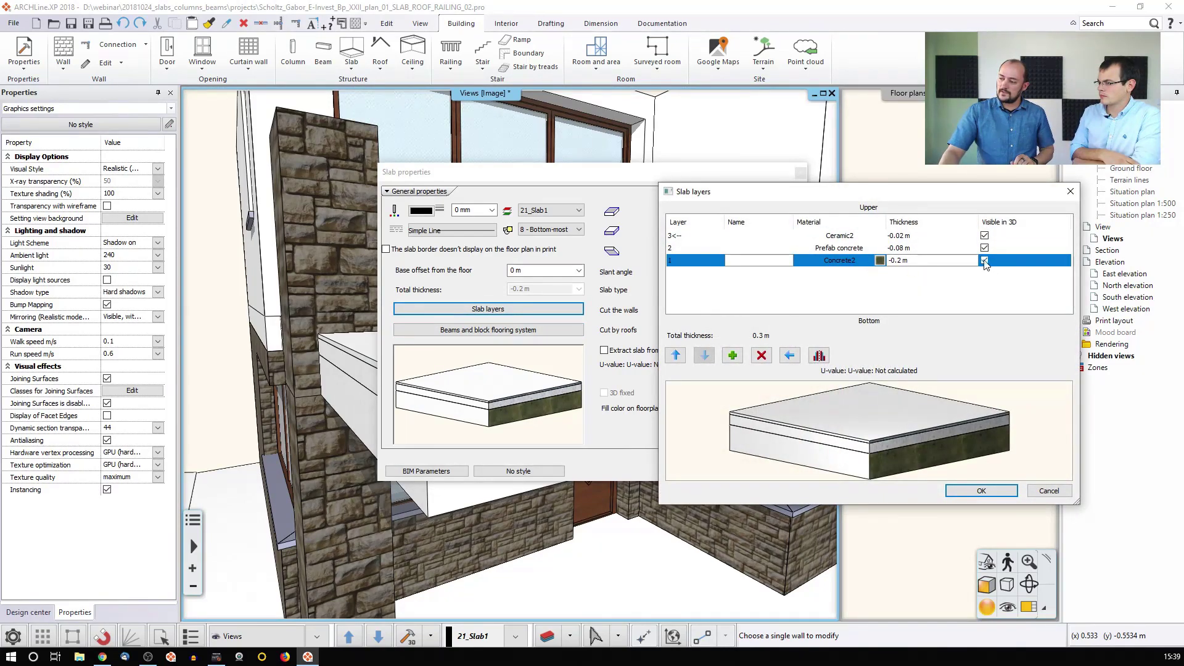
left_click(761, 356)
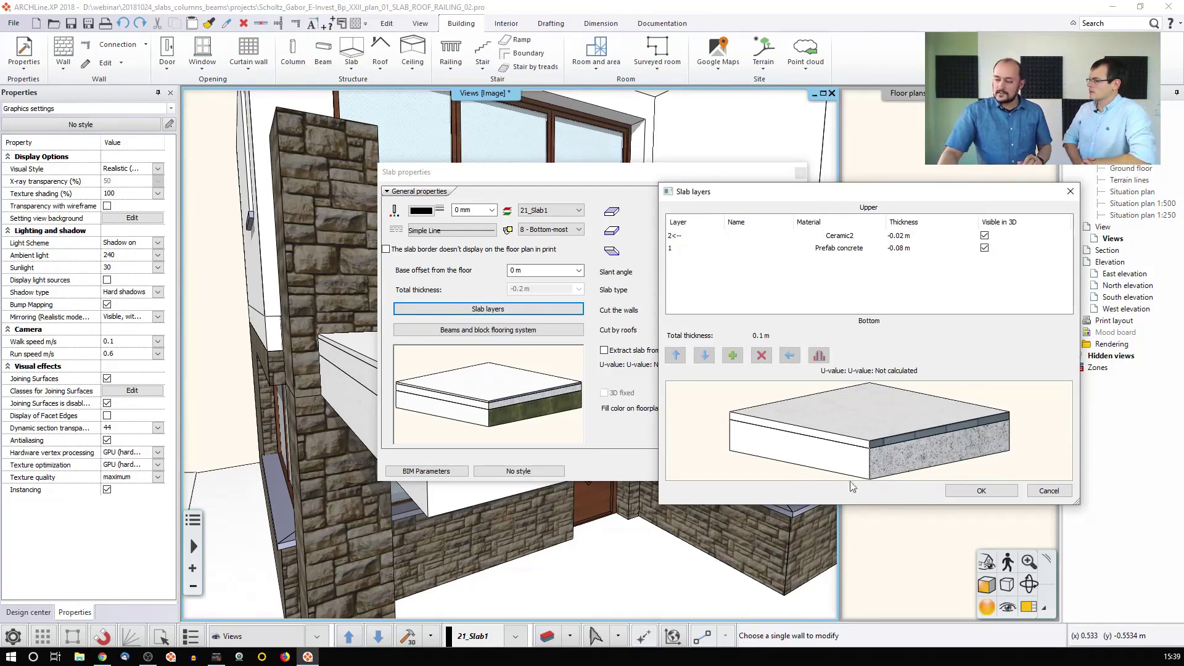
left_click(986, 493)
left_click(711, 473)
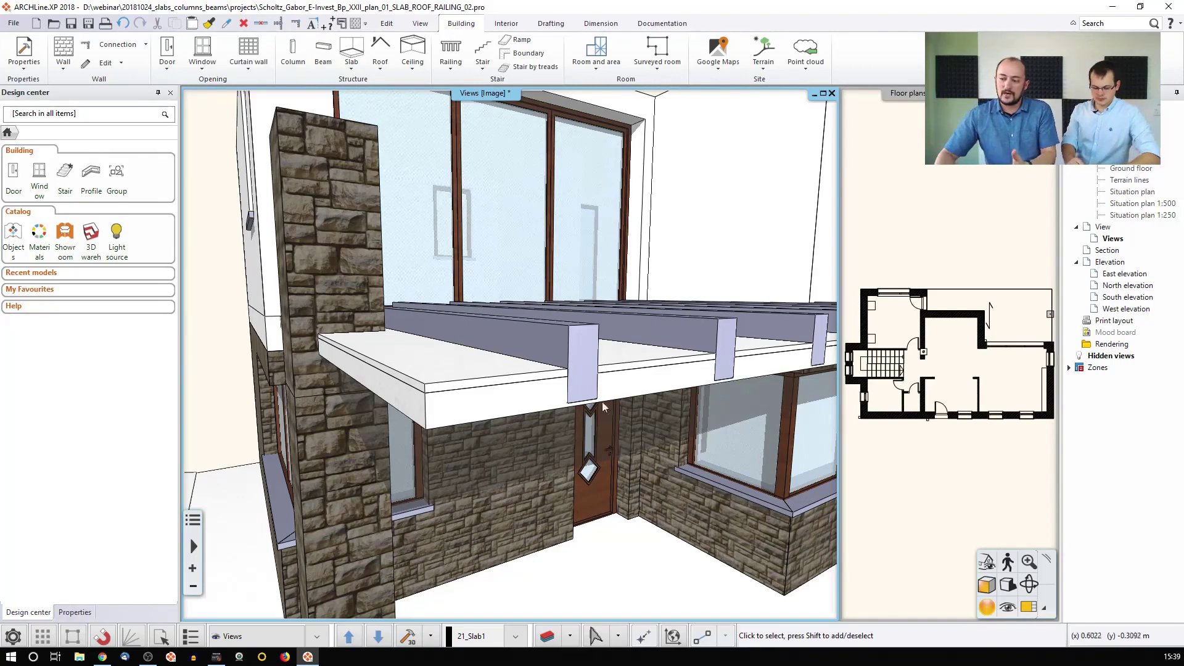
Remove the Prefab concrete layer from the terrace slab, keeping only the 0.02 m Ceramic2 layer.
double_click(582, 370)
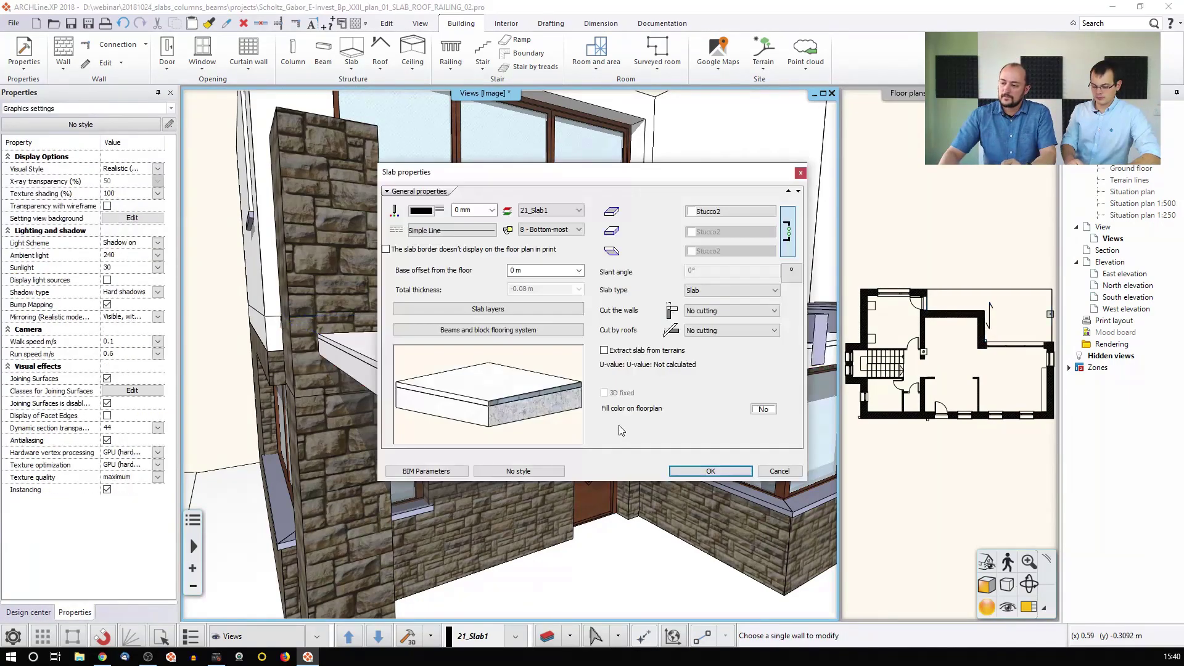
left_click(492, 315)
left_click(839, 249)
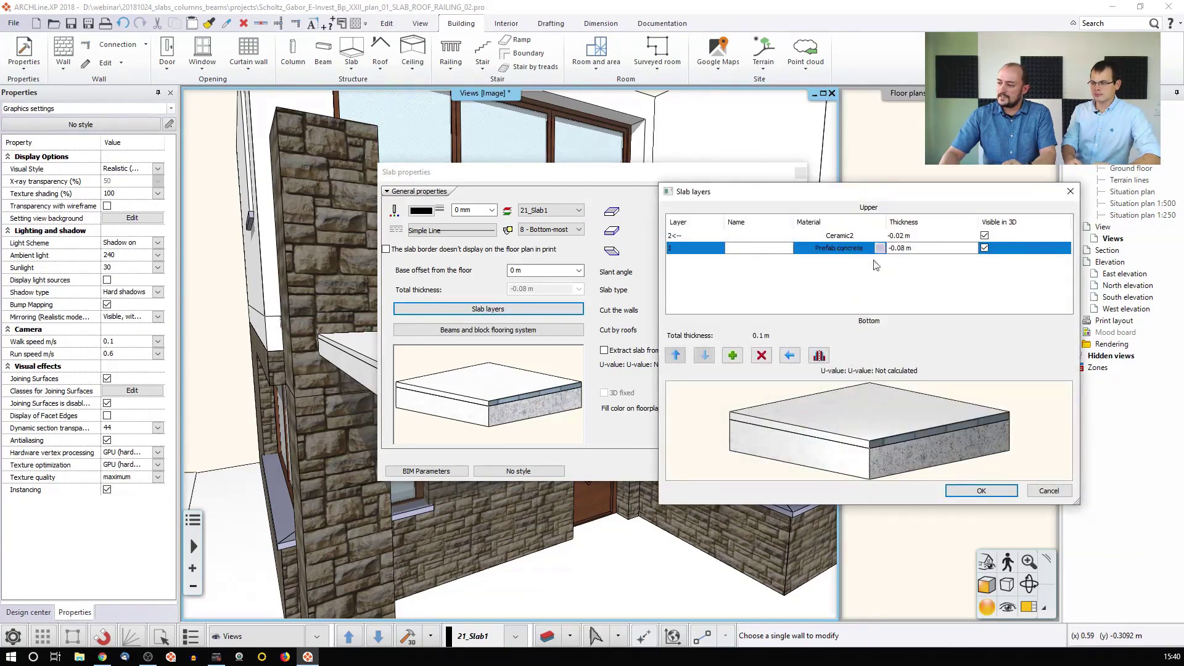
left_click(761, 356)
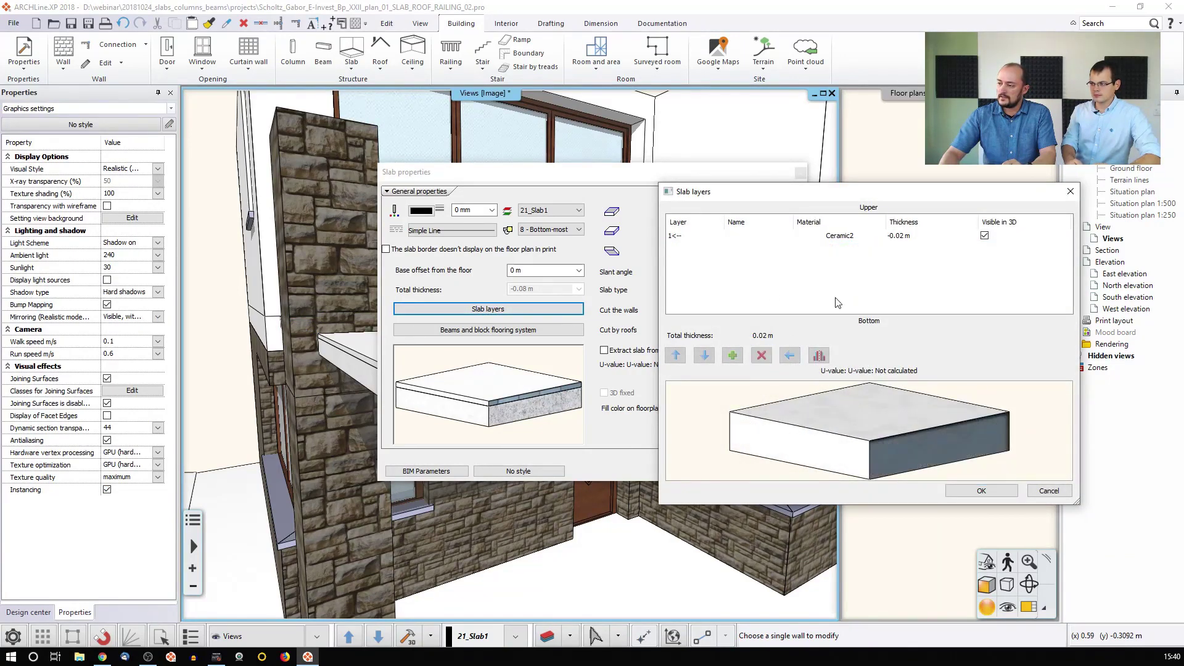
left_click(905, 237)
left_click(980, 490)
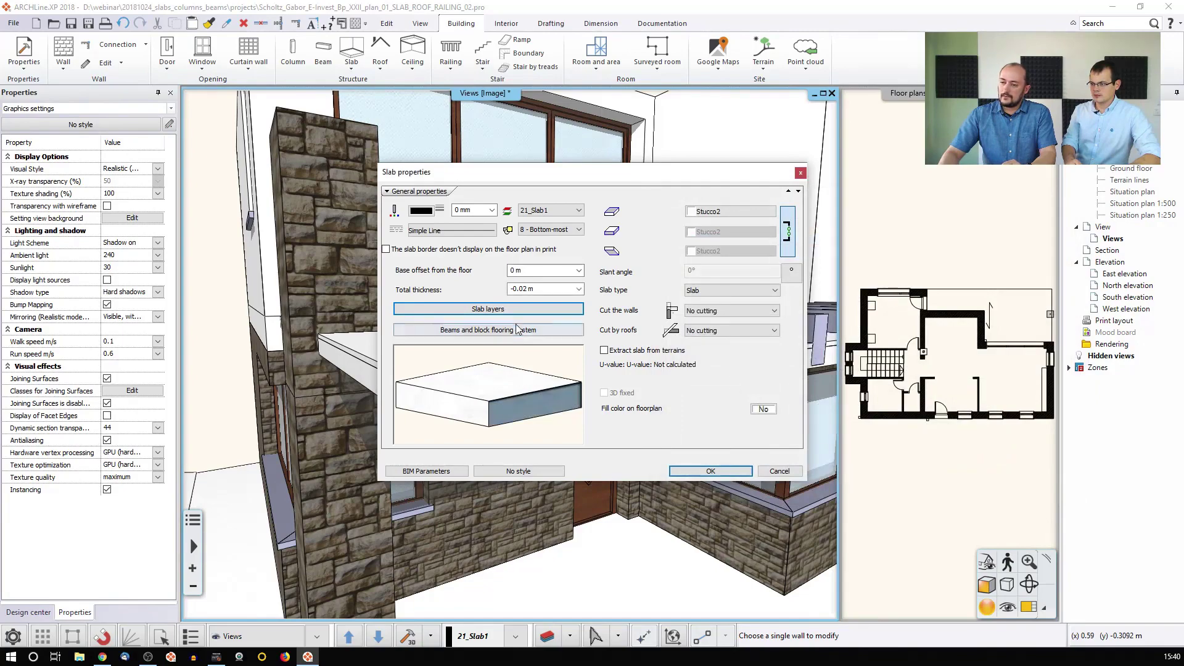
Set the slab beams' C offset to -0.2 m in the beam flooring system and apply it to the slab.
left_click(473, 331)
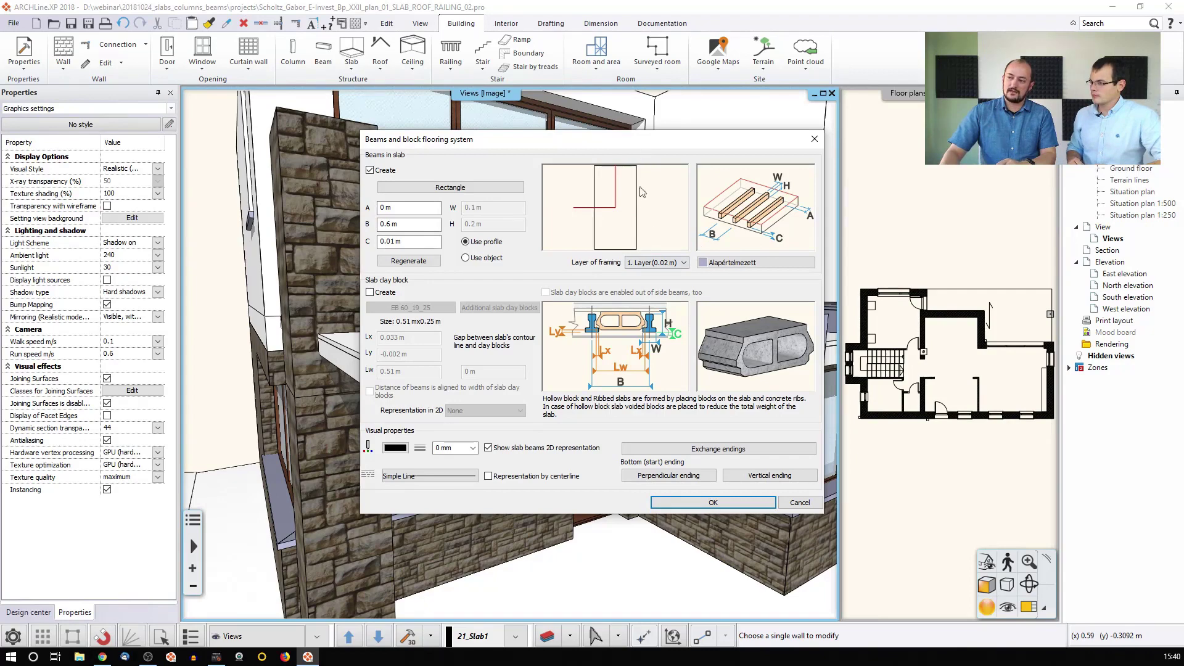
left_click(389, 242)
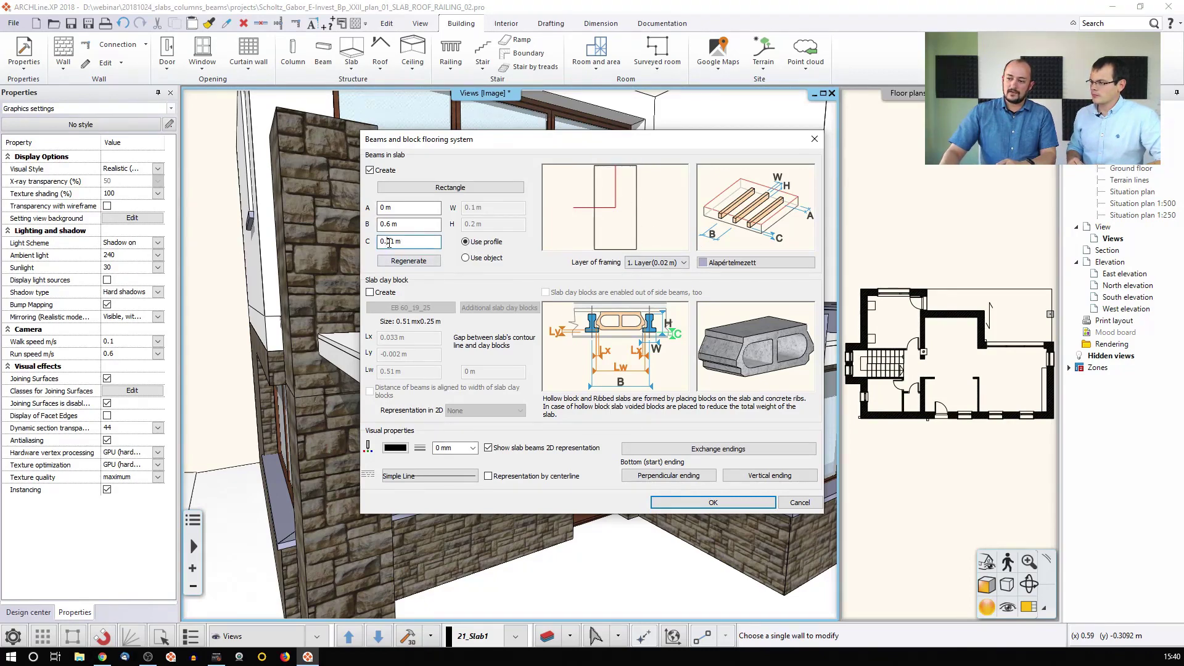
key("ctrl+a")
type("0.2")
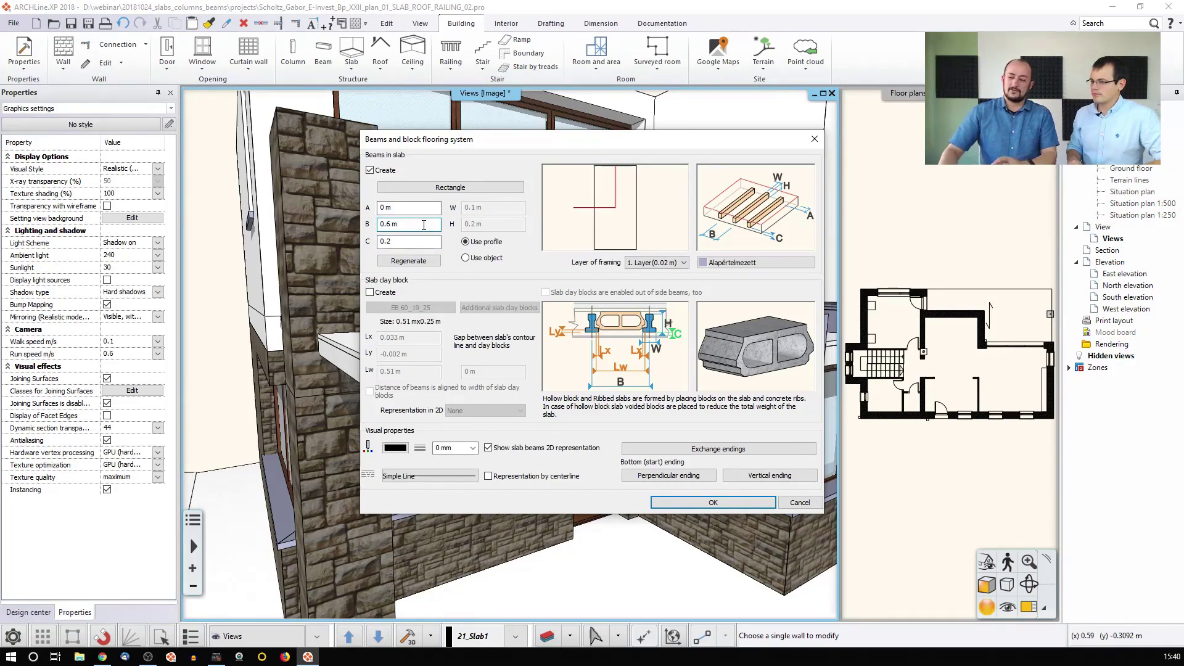
left_click(417, 243)
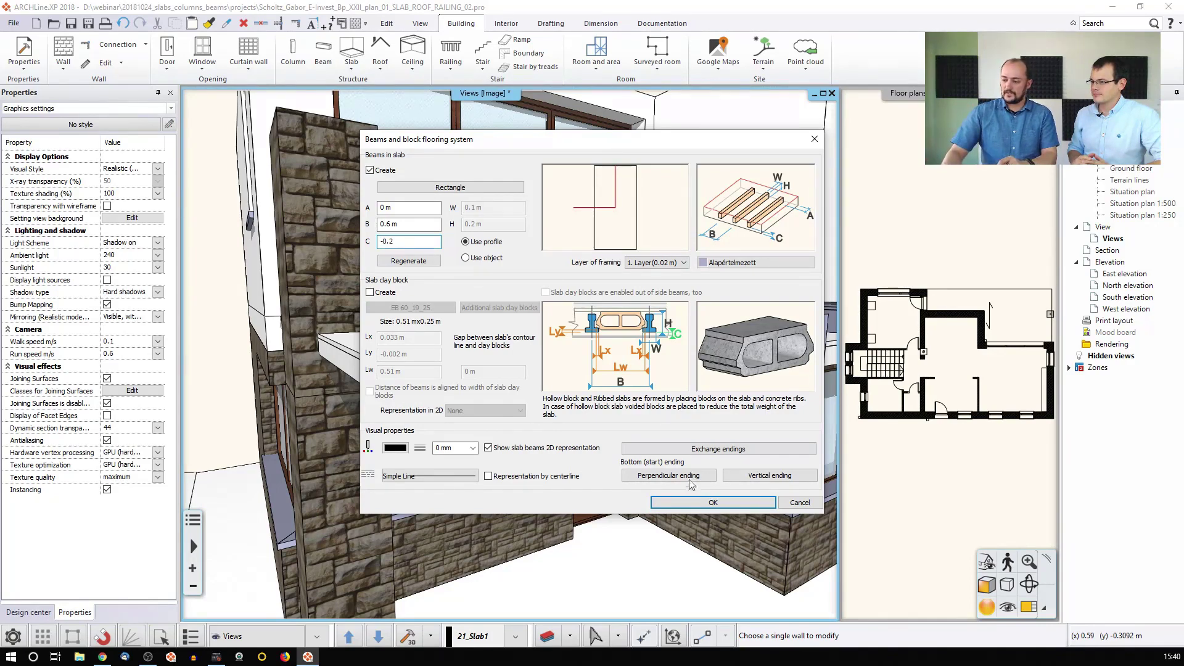
left_click(685, 504)
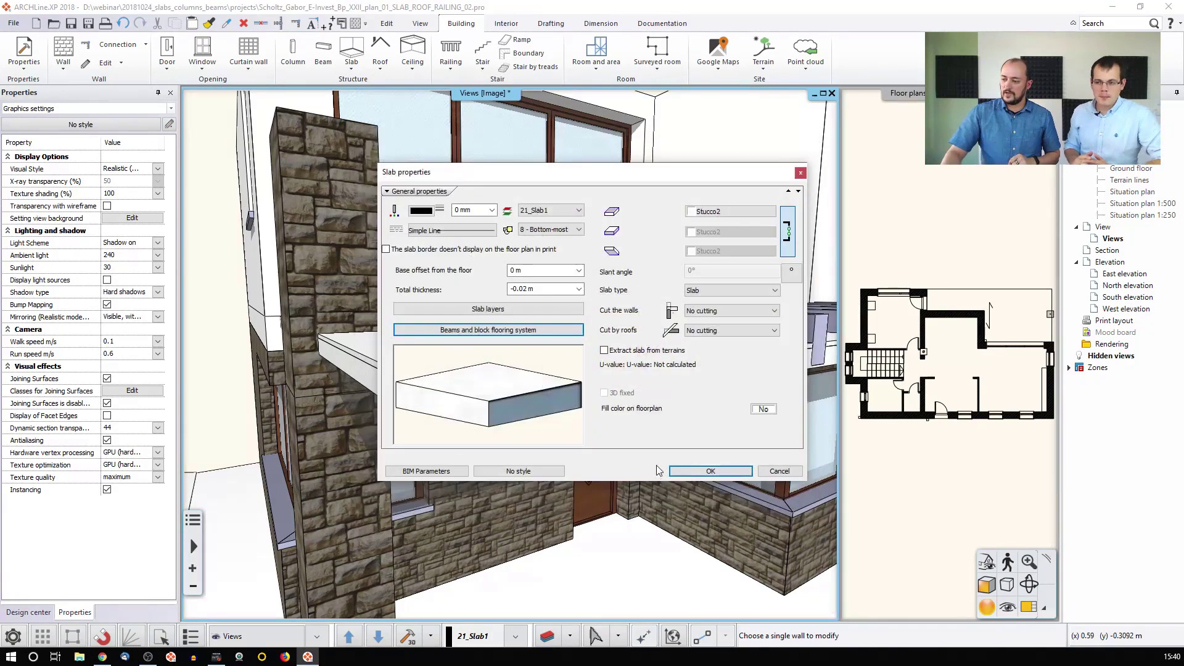
left_click(707, 472)
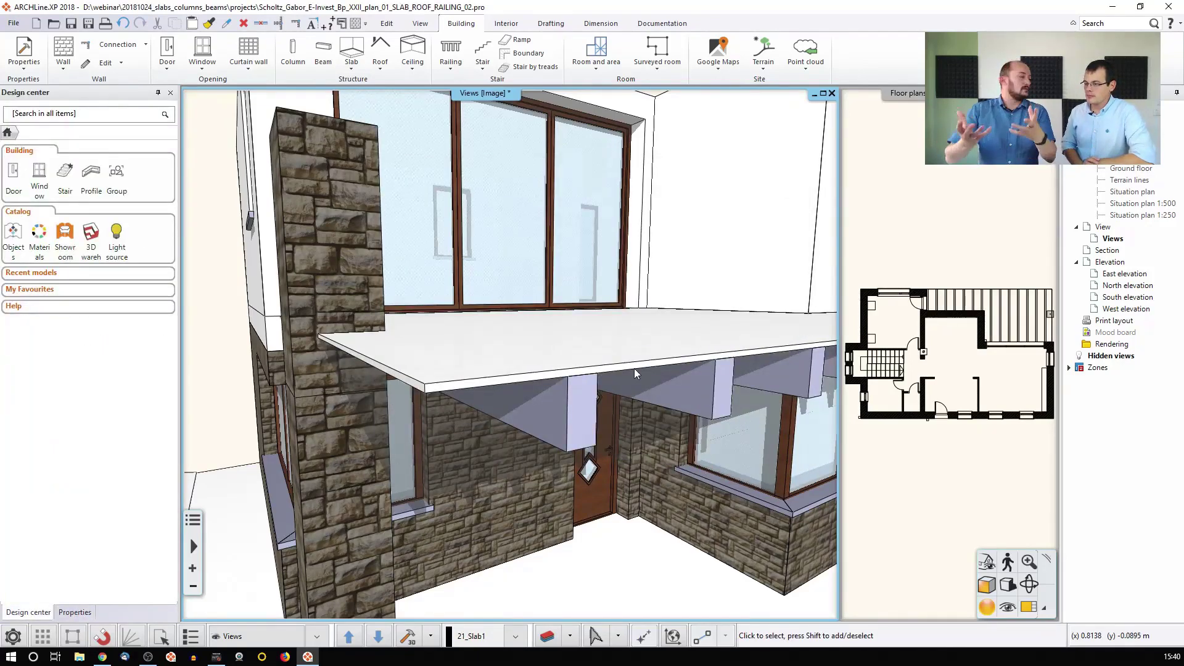
Review the terrace slab's layer structure and its beam flooring settings, leaving both as they are.
left_click(584, 389)
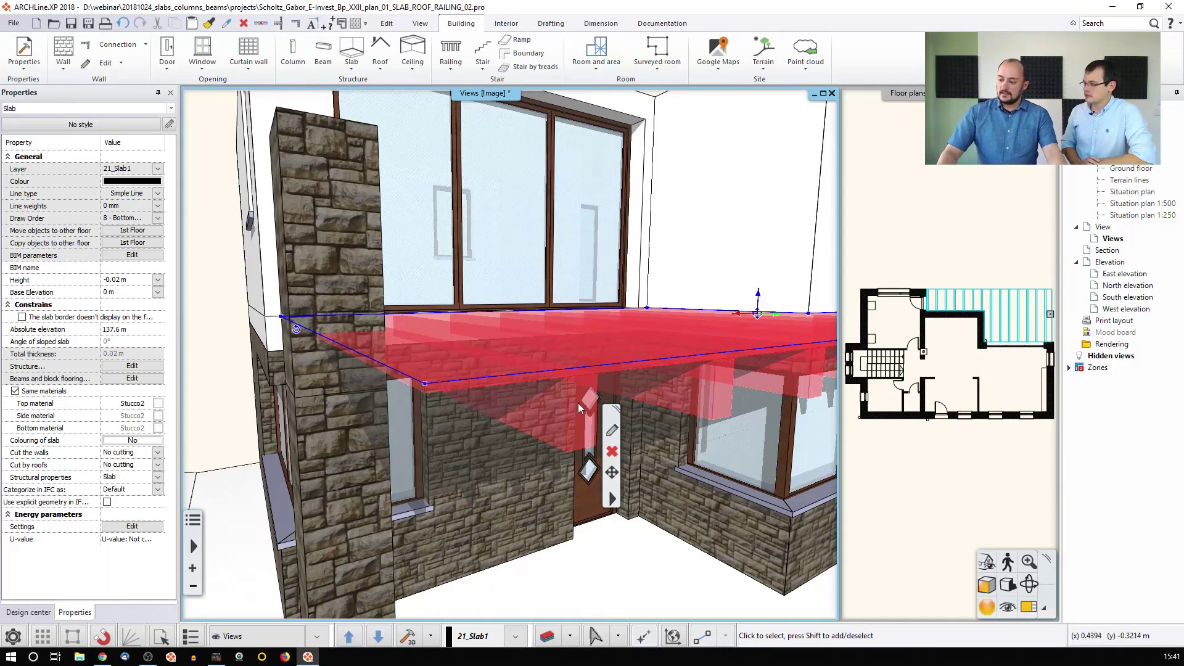
key("Escape")
left_click(572, 351)
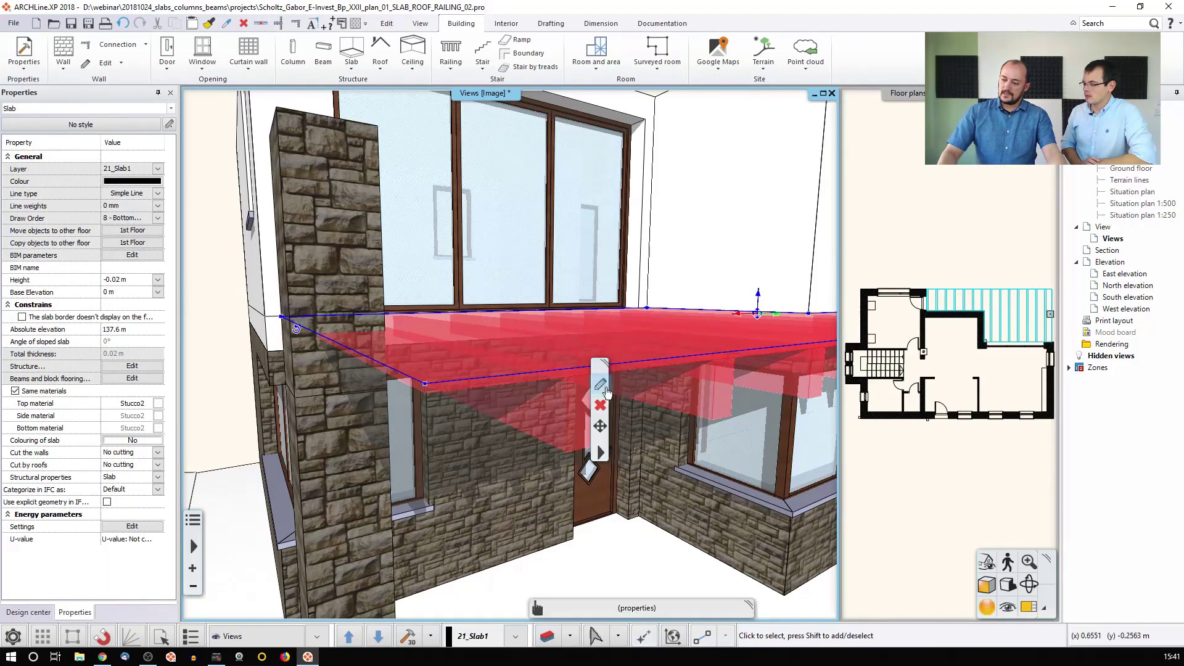
left_click(600, 383)
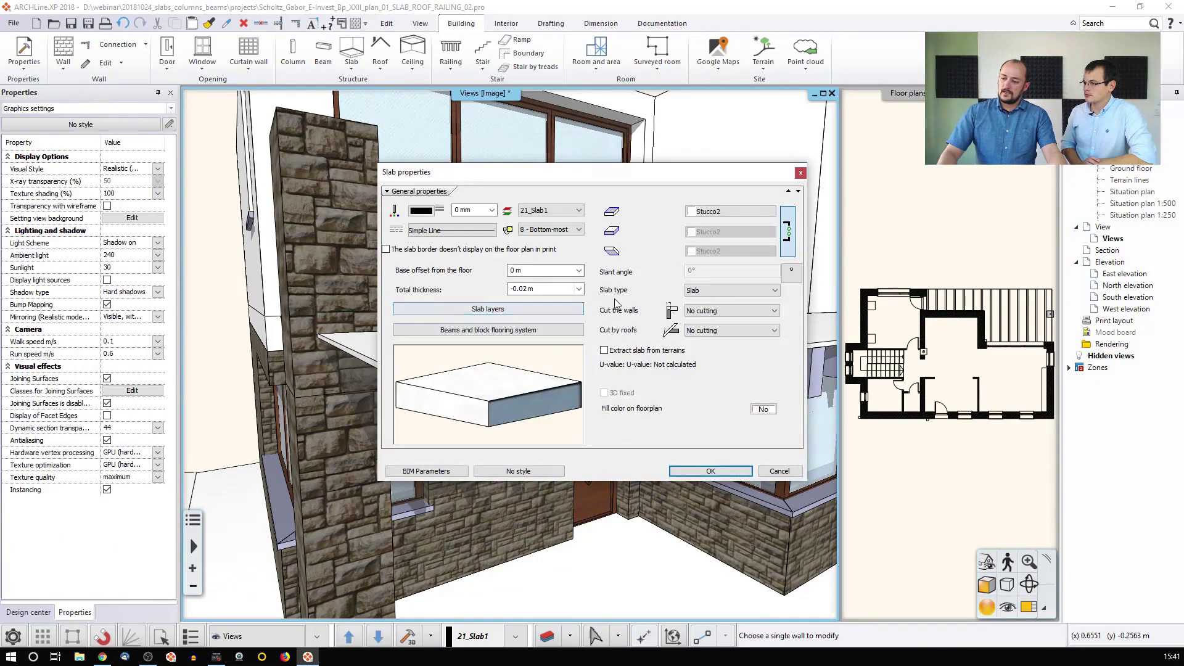
left_click(531, 309)
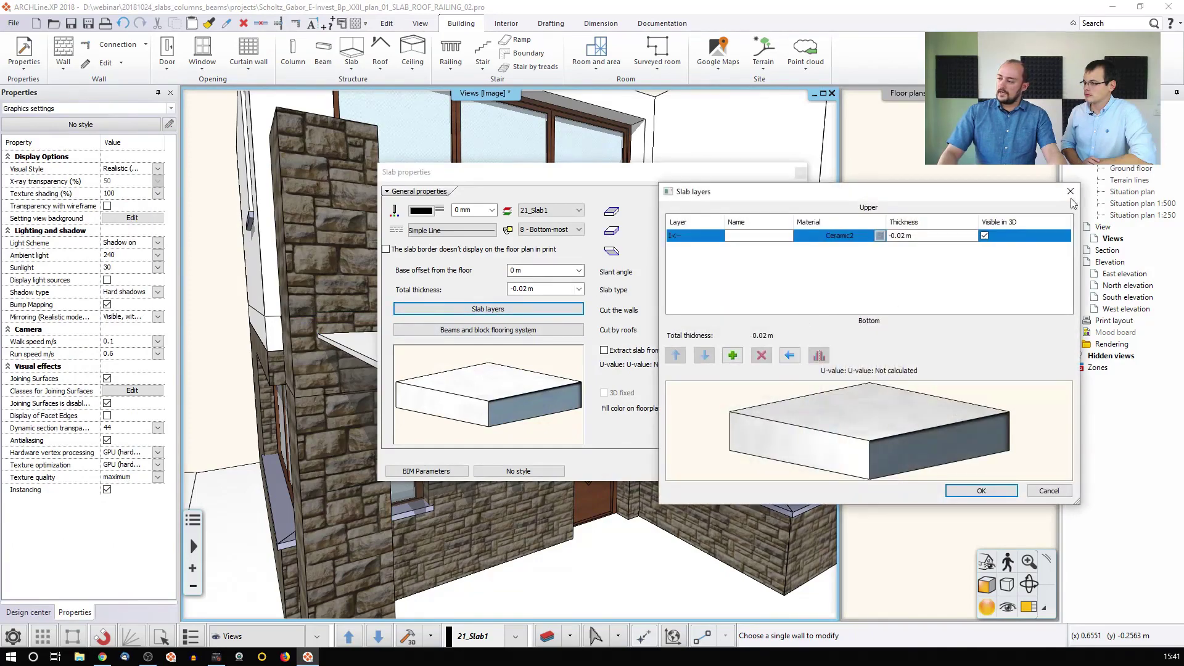
key("Return")
left_click(552, 330)
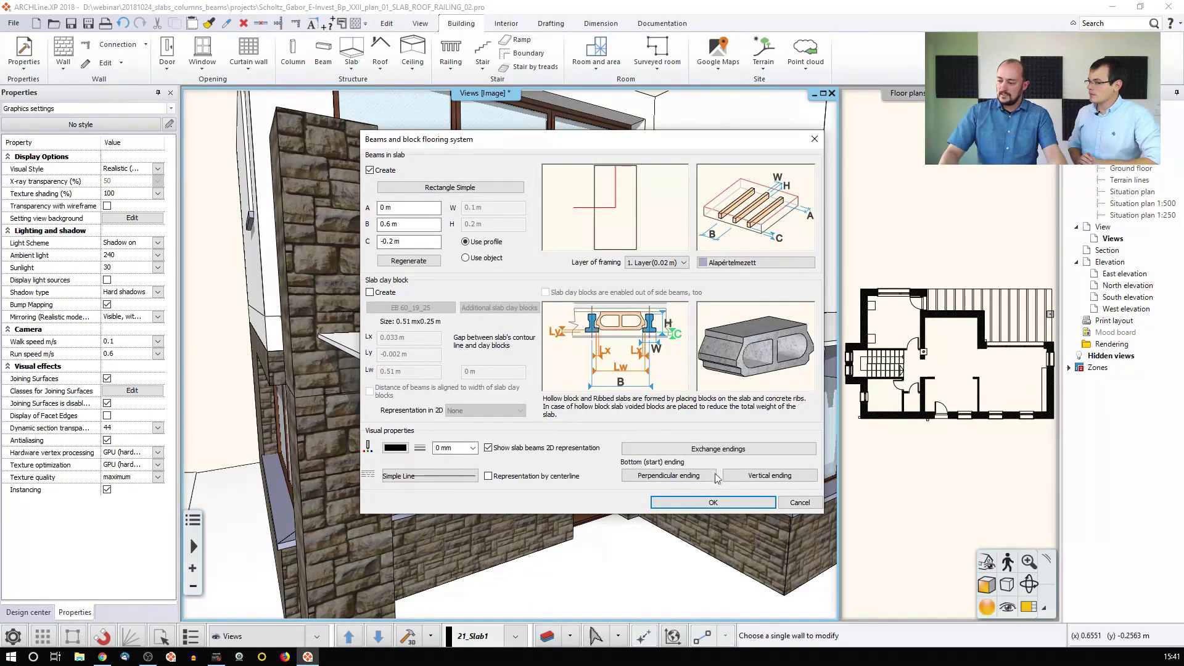
left_click(799, 502)
left_click(767, 469)
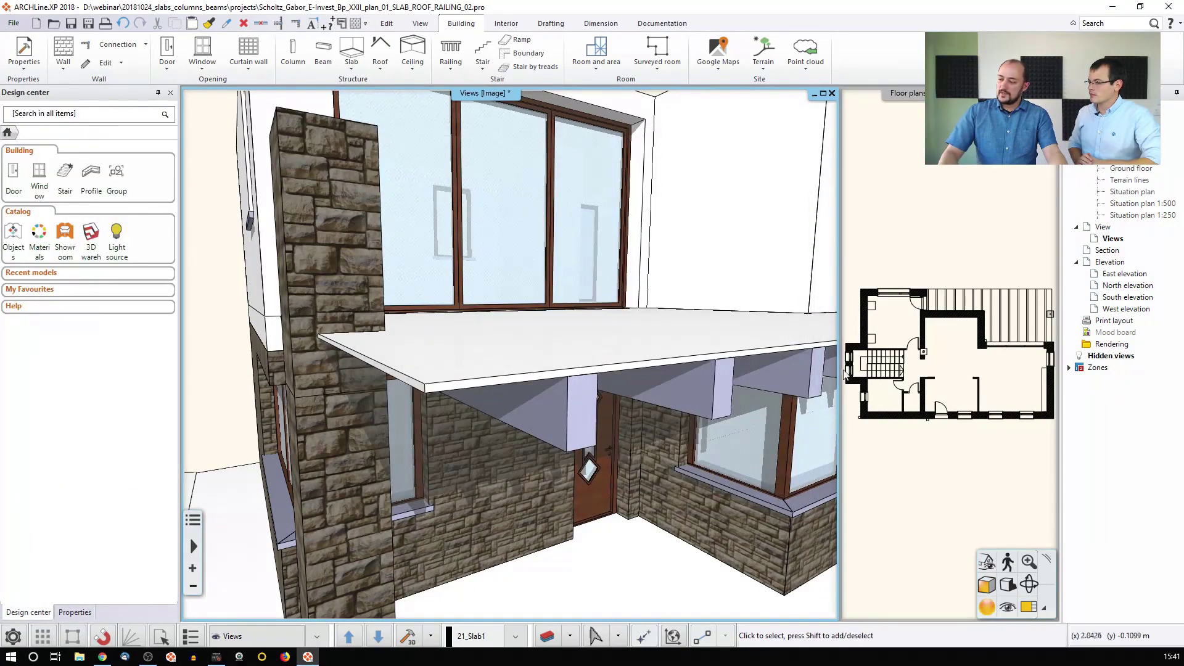
Make the 1st Floor plan the large main view in place of the 3D view.
left_click(1018, 311)
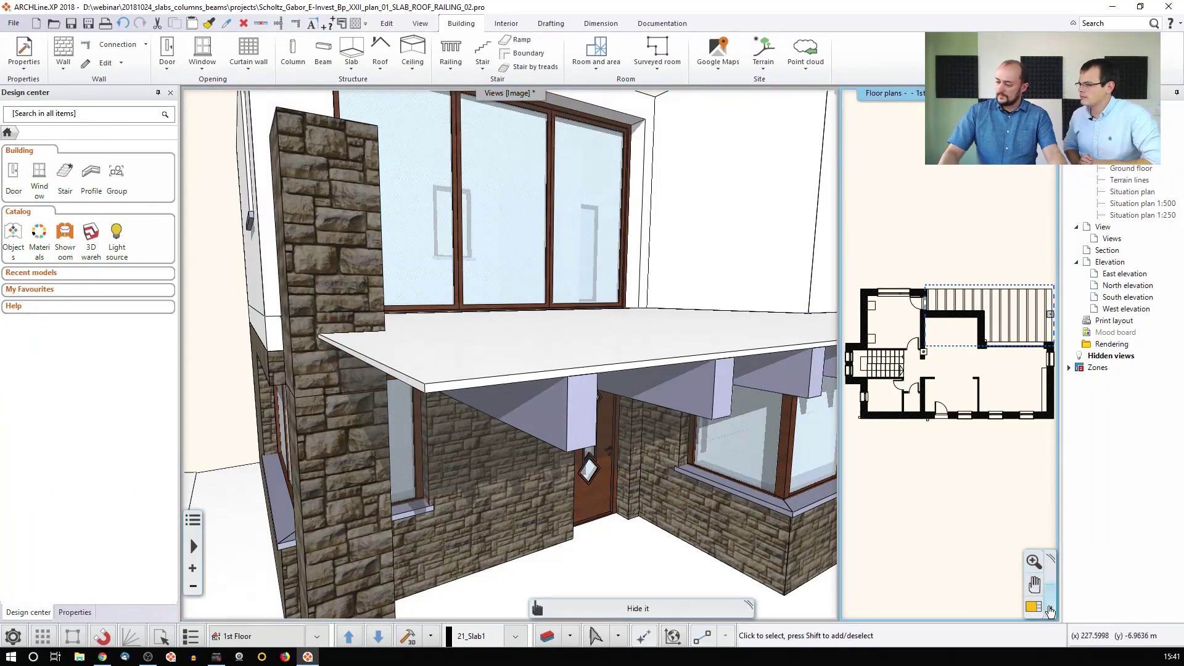
left_click(992, 359)
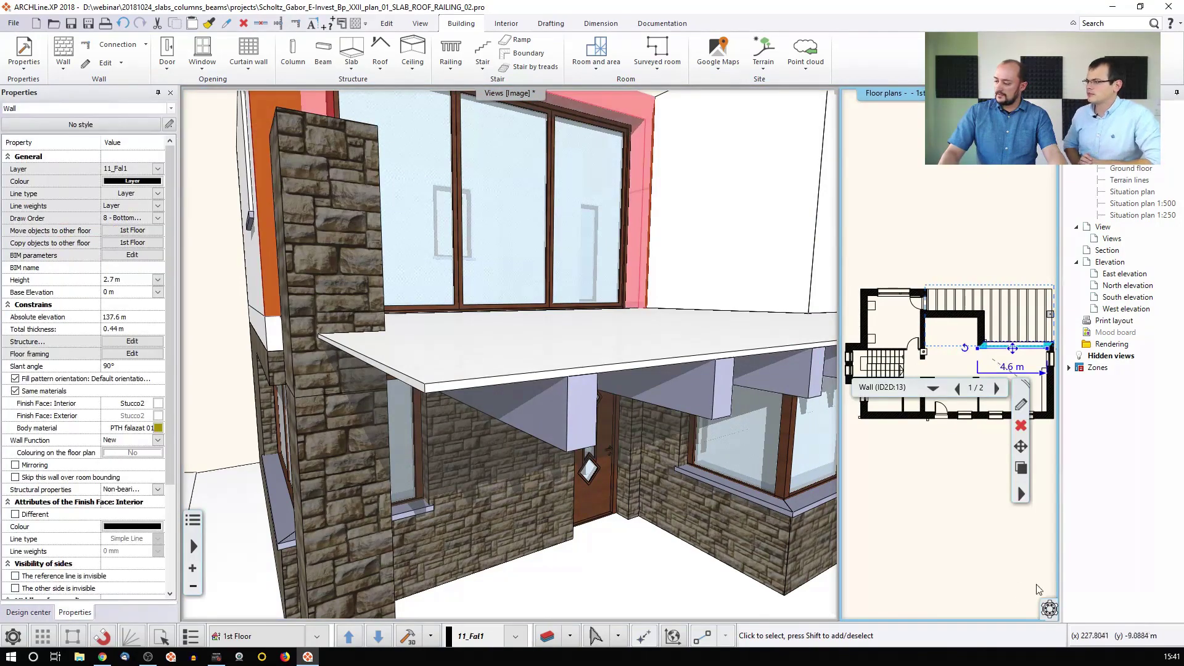
left_click(1033, 607)
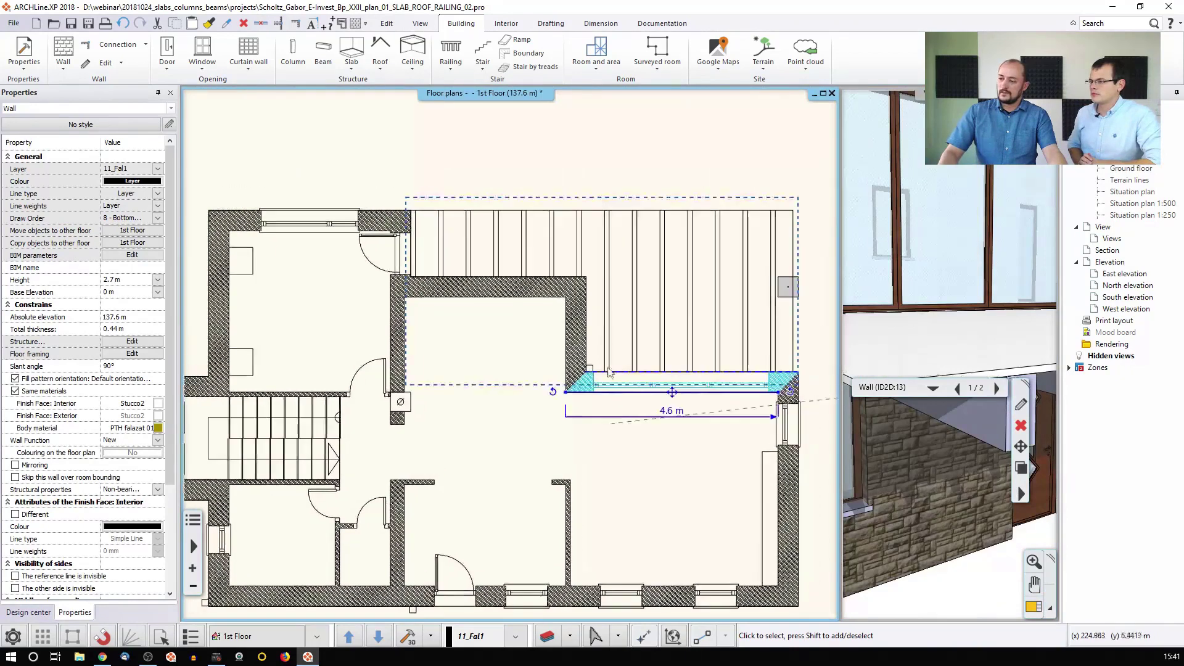
Try changing the span direction of the terrace slab's beams to run parallel to its long edge, and undo the change.
left_click(605, 264)
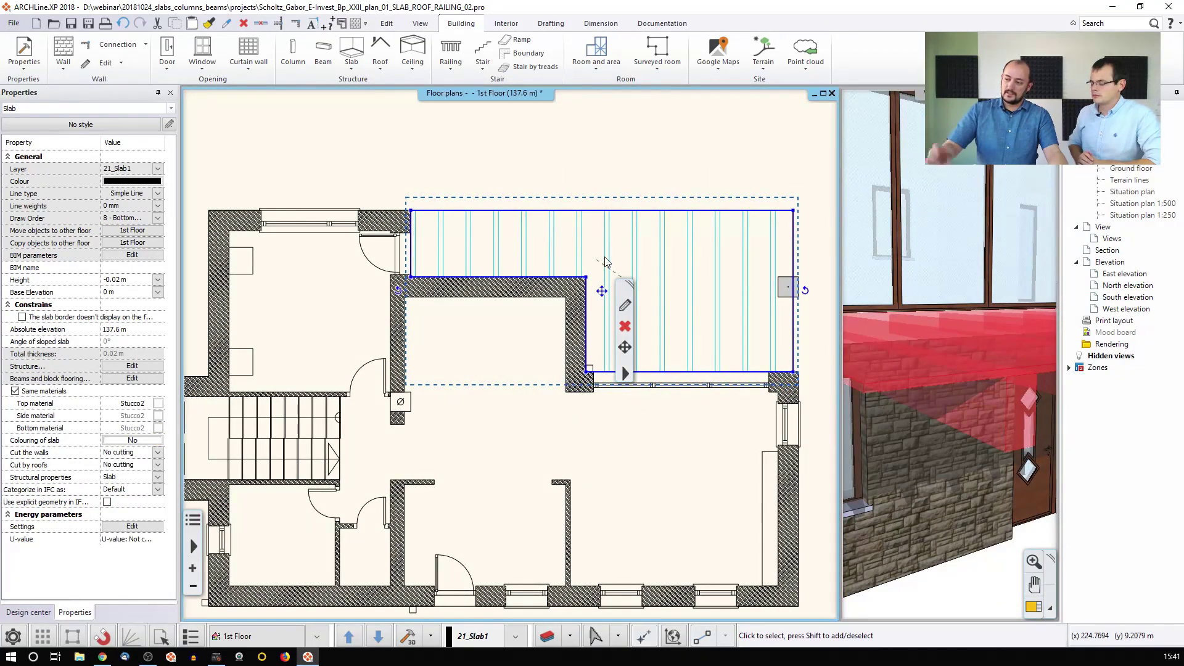
left_click(625, 374)
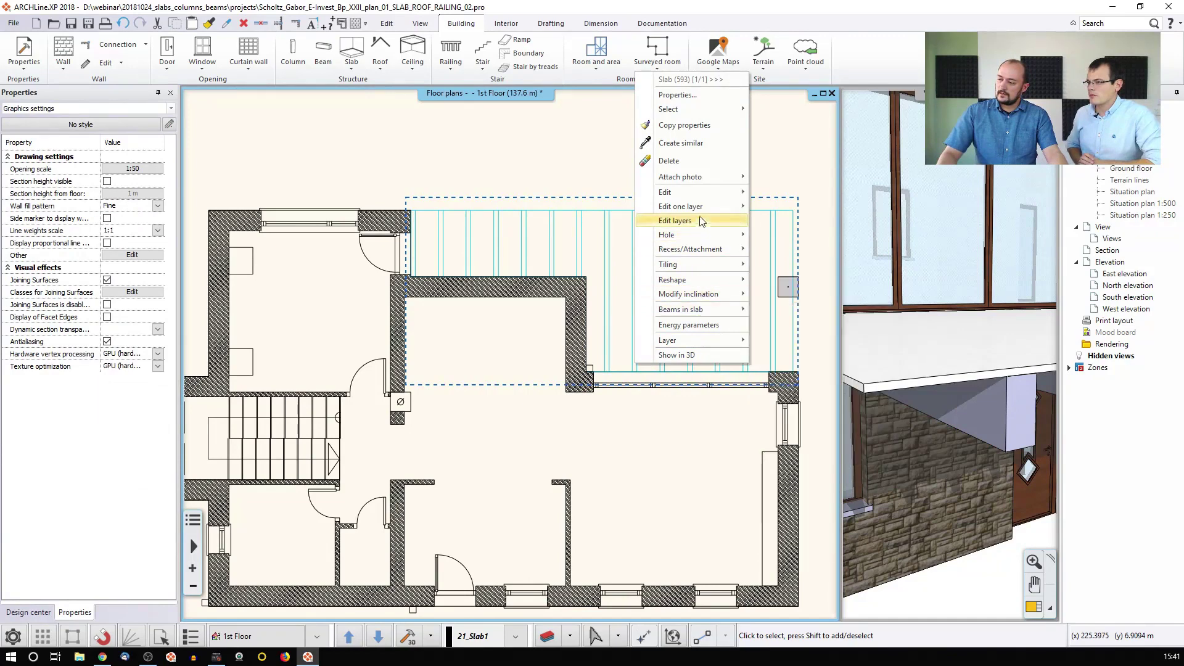
mouse_move(701, 196)
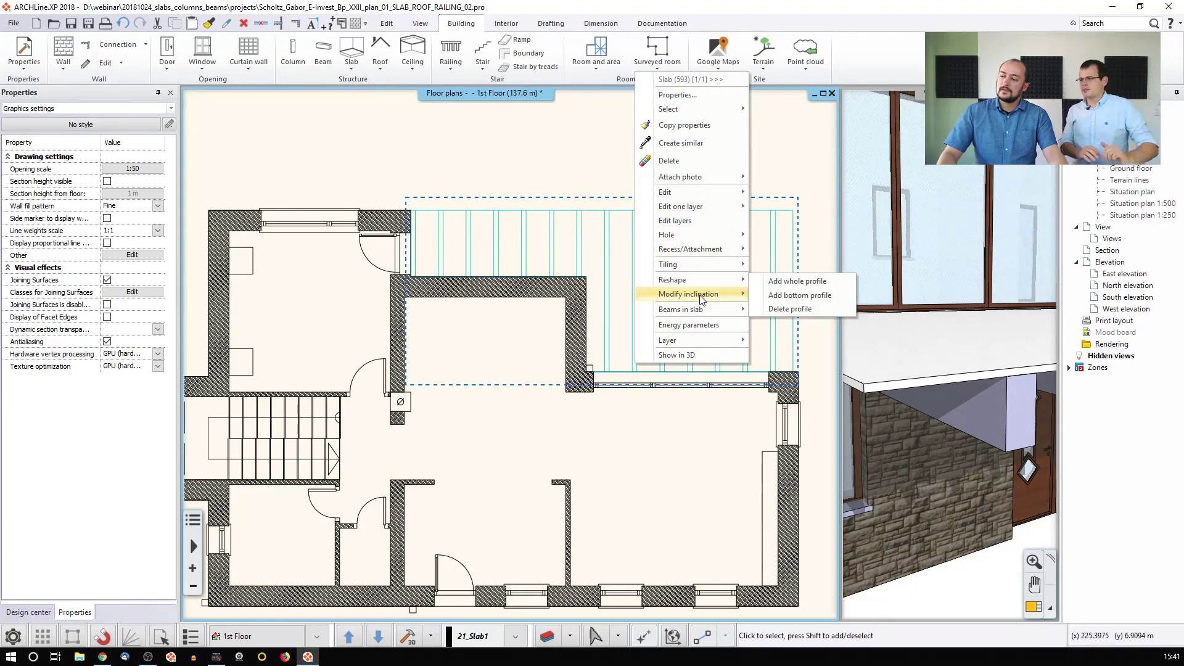
mouse_move(702, 298)
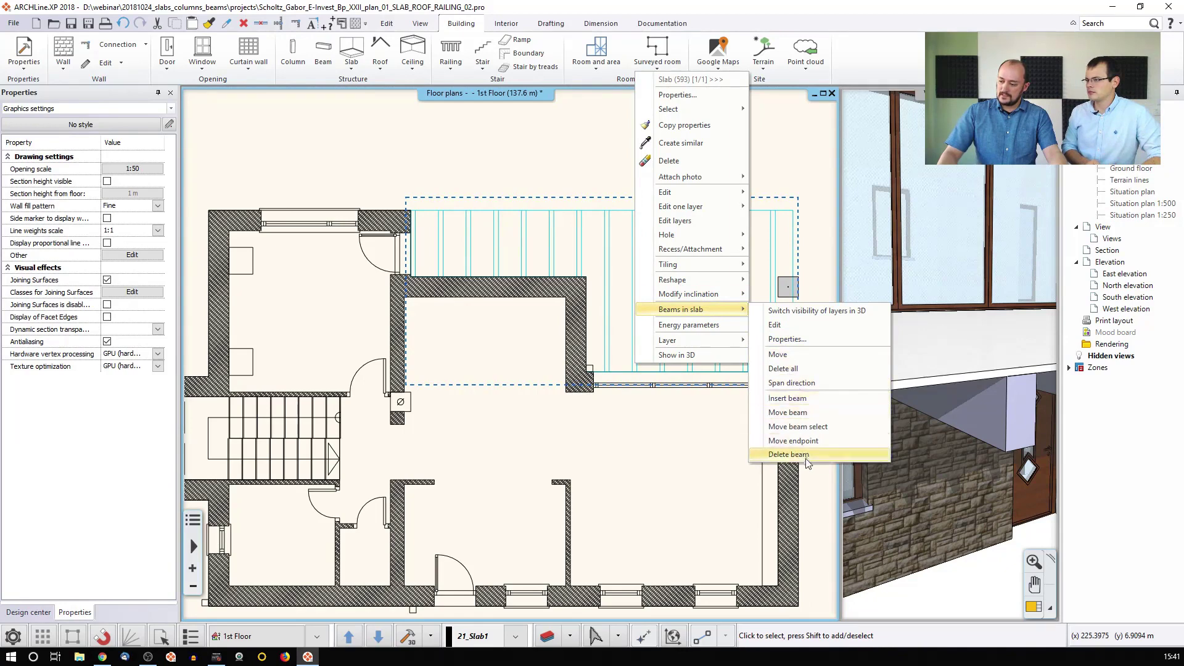
left_click(788, 382)
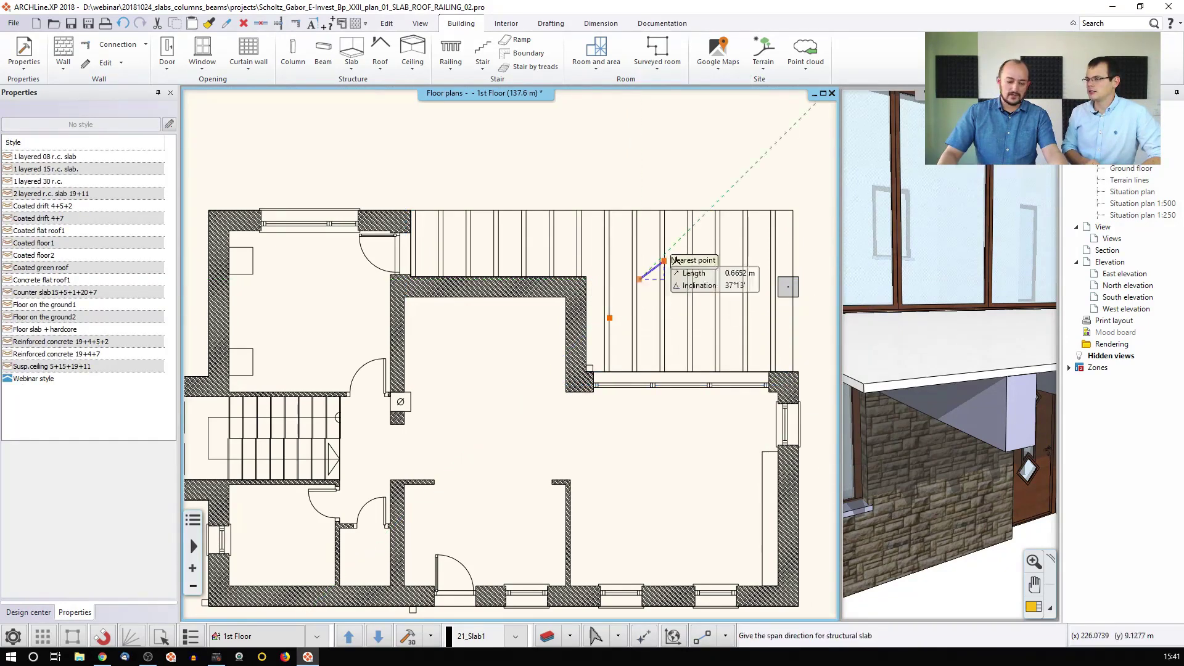
left_click(719, 279)
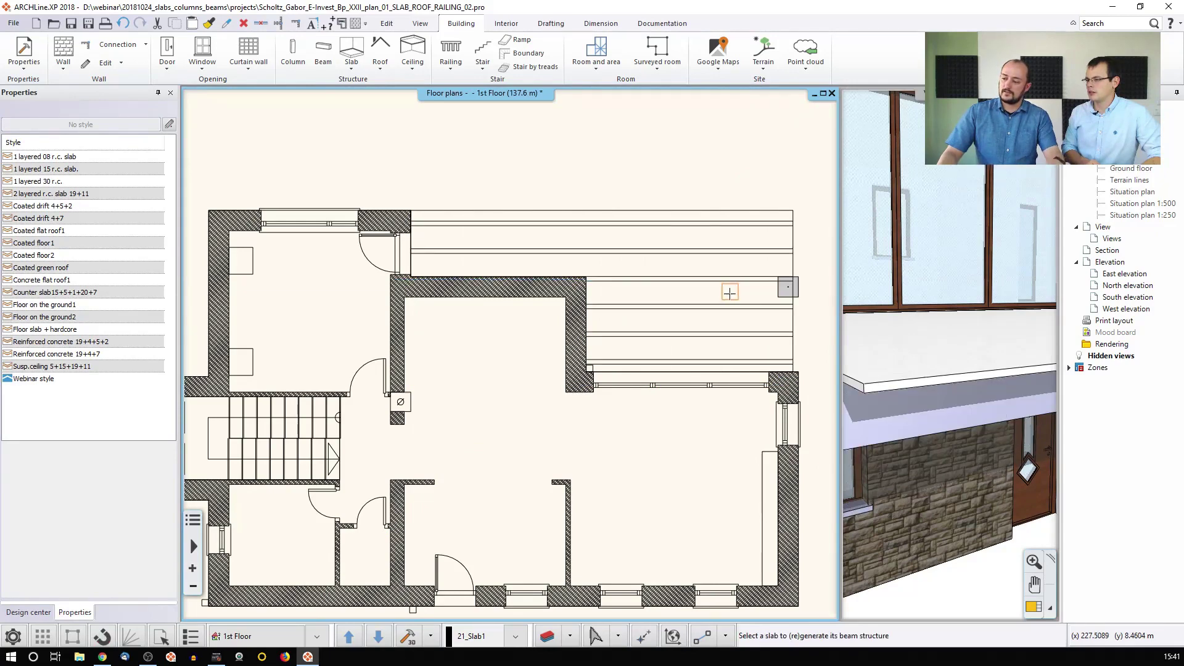
key("Escape")
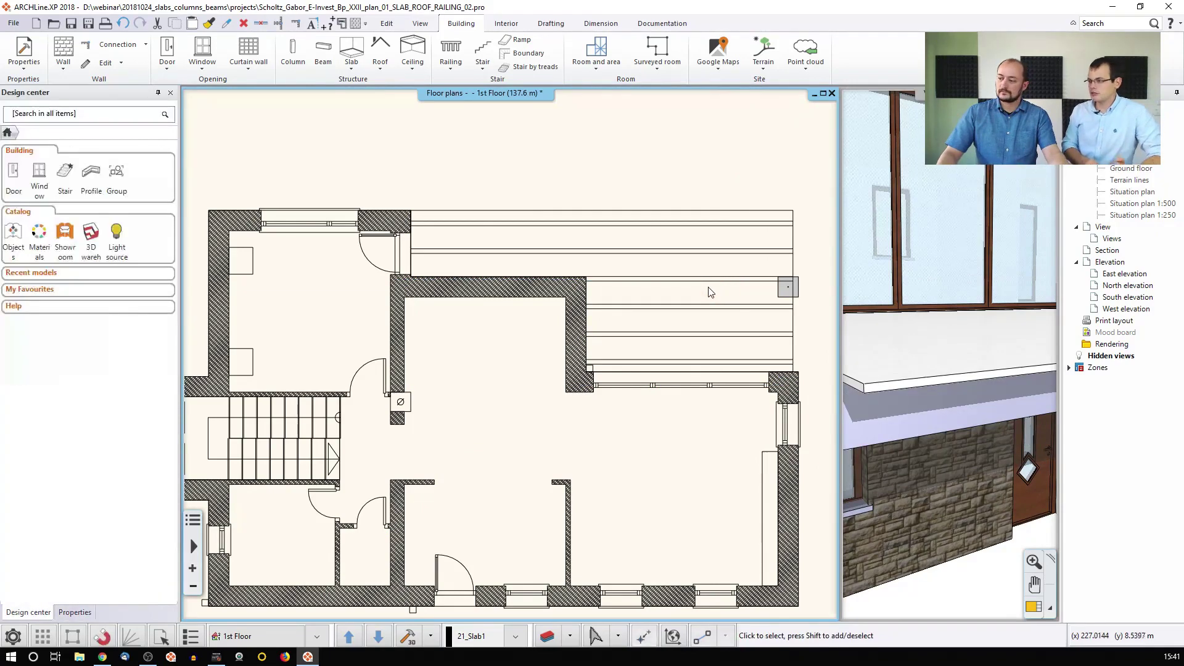
left_click(709, 284)
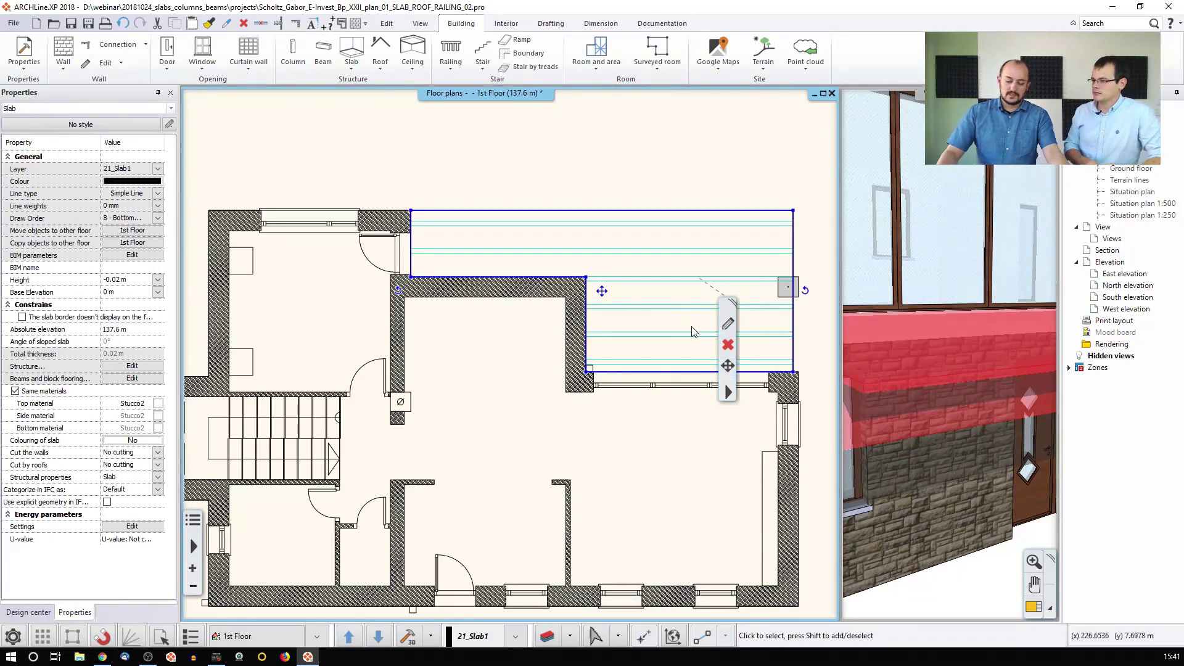
key("Escape")
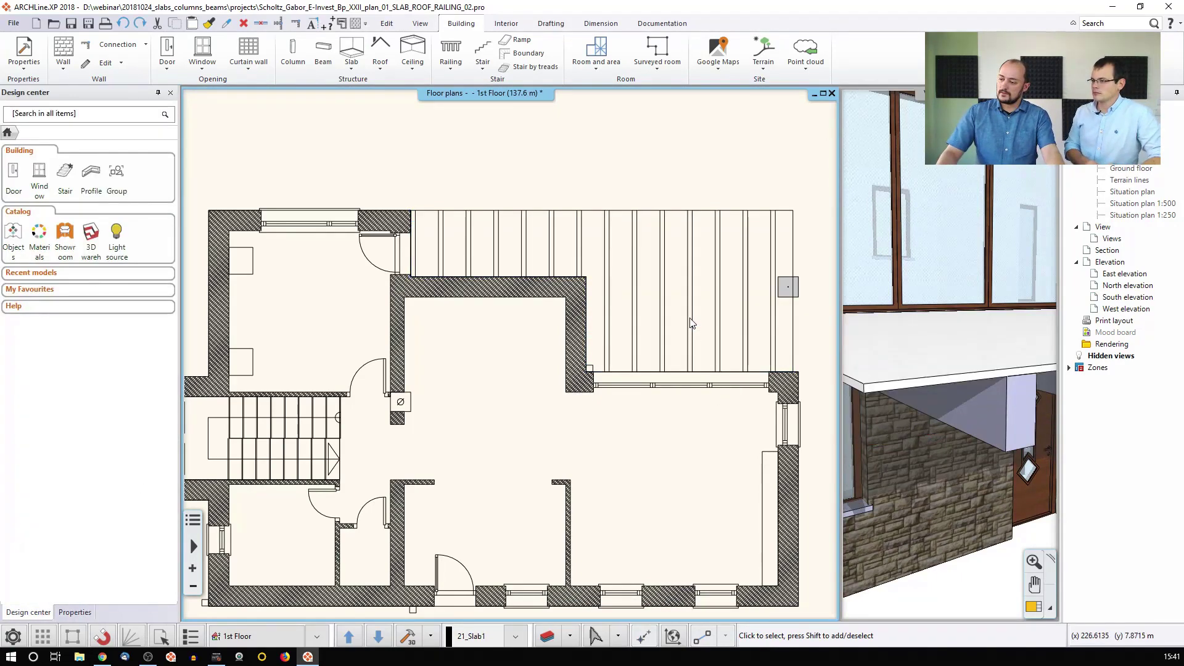
Insert an extra beam in the terrace slab near its outer short edge, aligned with the midpoint of the column.
right_click(768, 247)
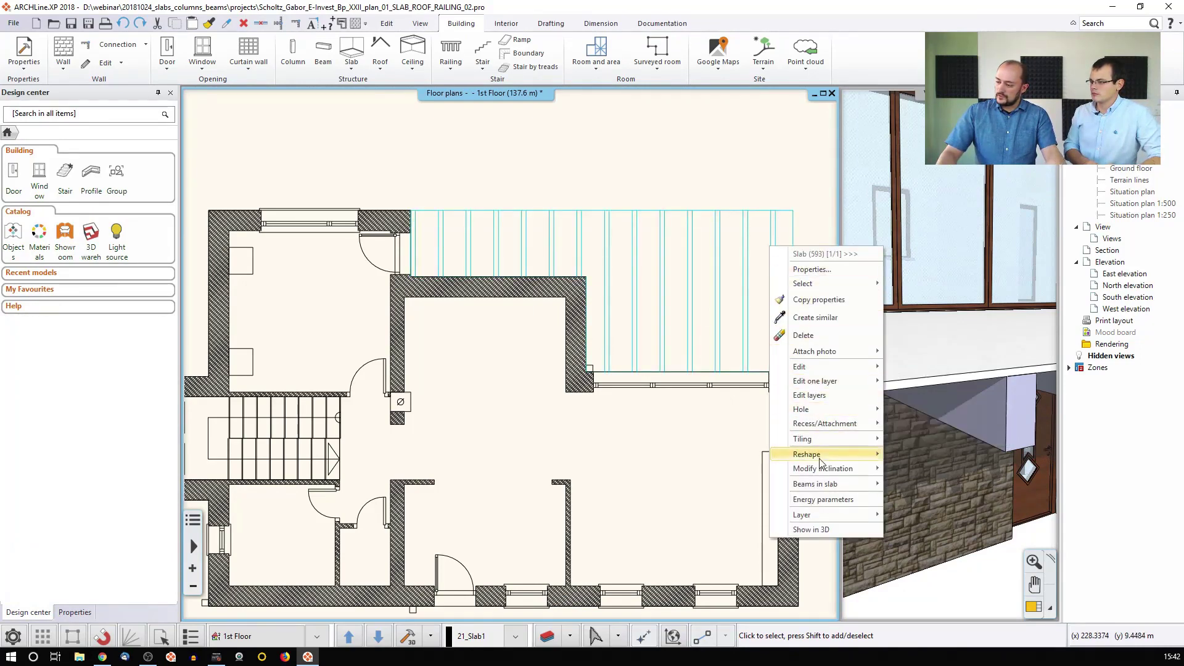
mouse_move(827, 486)
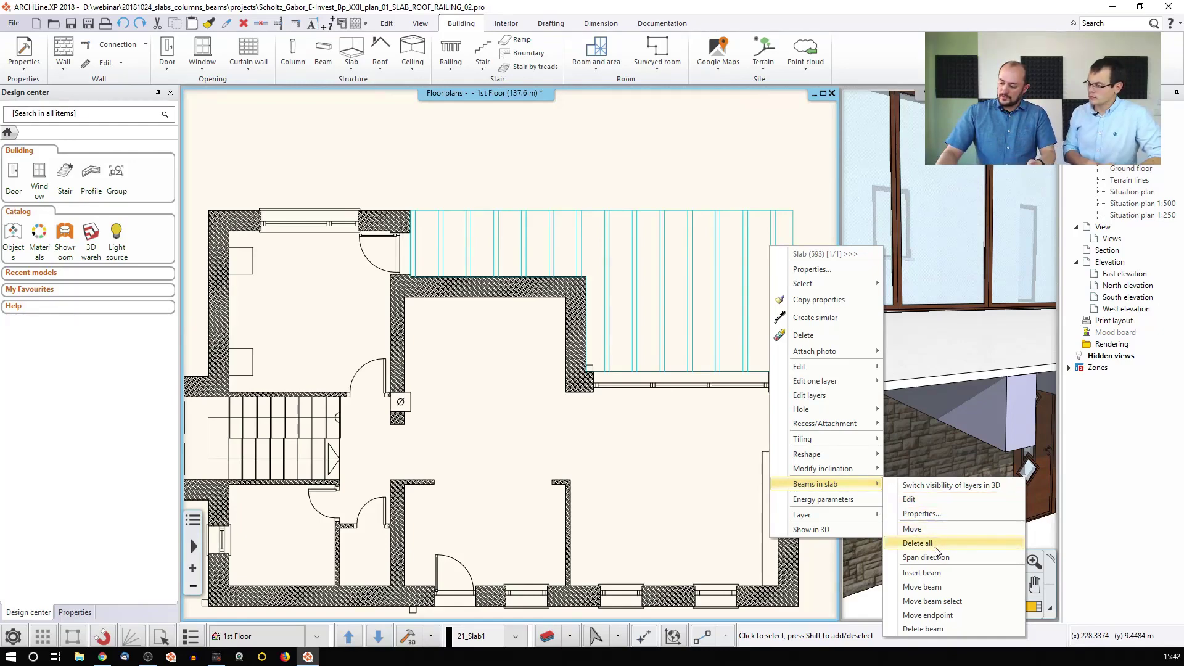
left_click(938, 576)
scroll(796, 275, "up", 3)
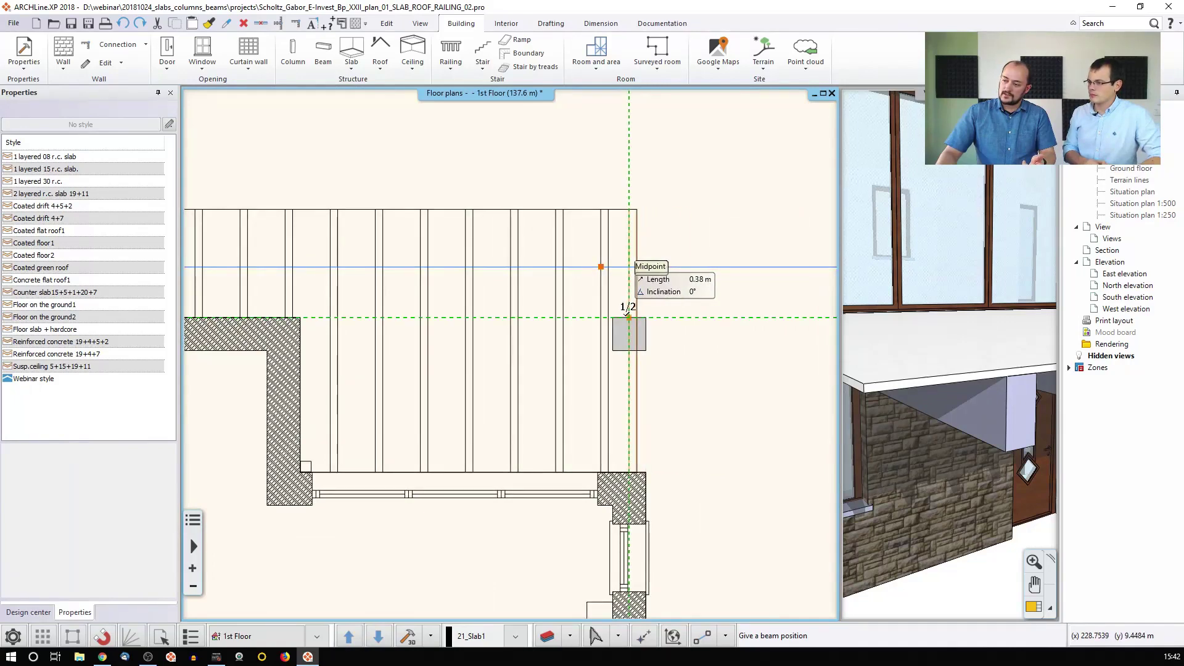
left_click(629, 267)
key("Escape")
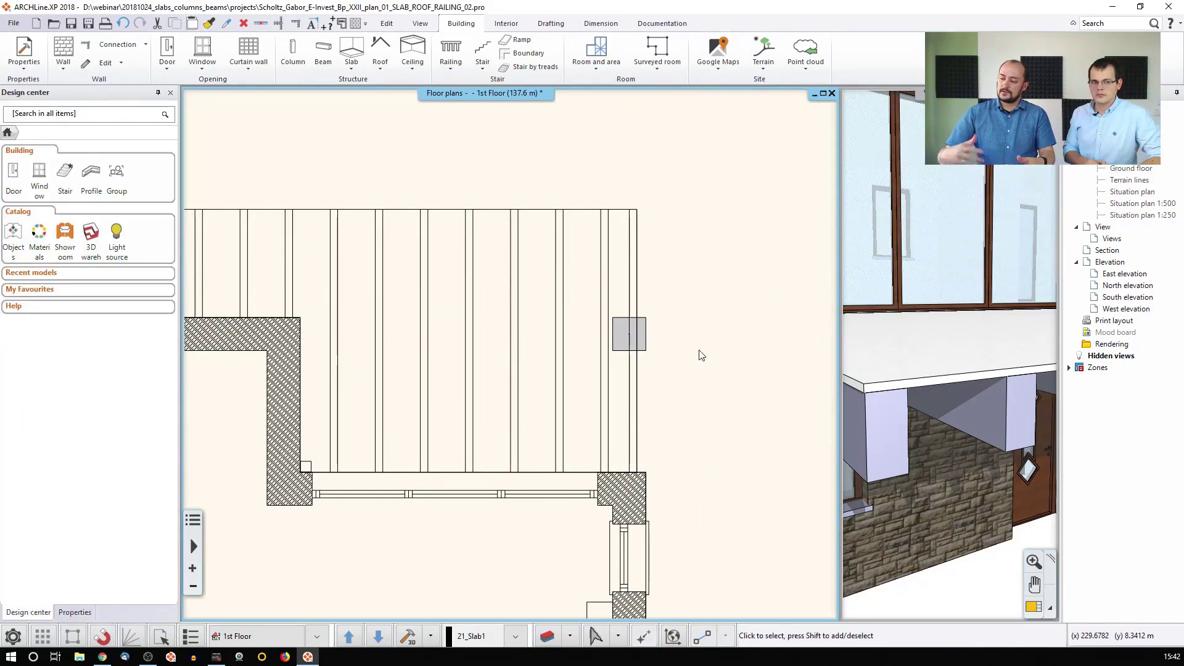